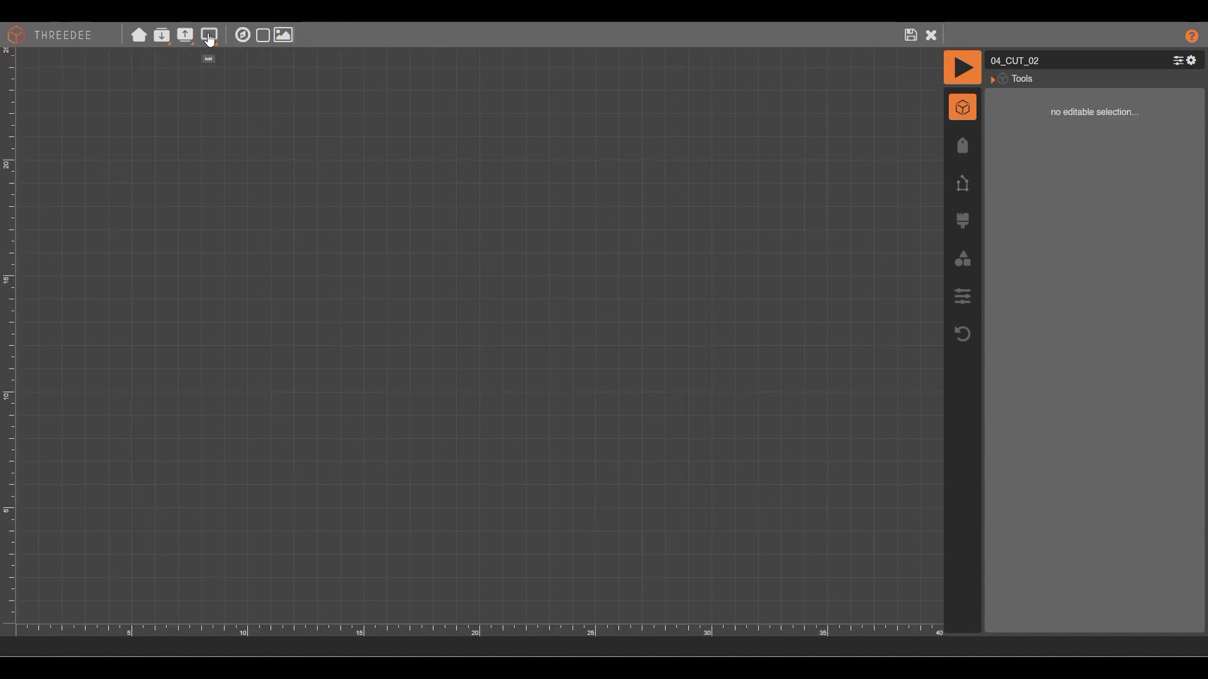
Create a compass drawing of width 10 and height 10 as the input shape and leave its editor.
click(243, 35)
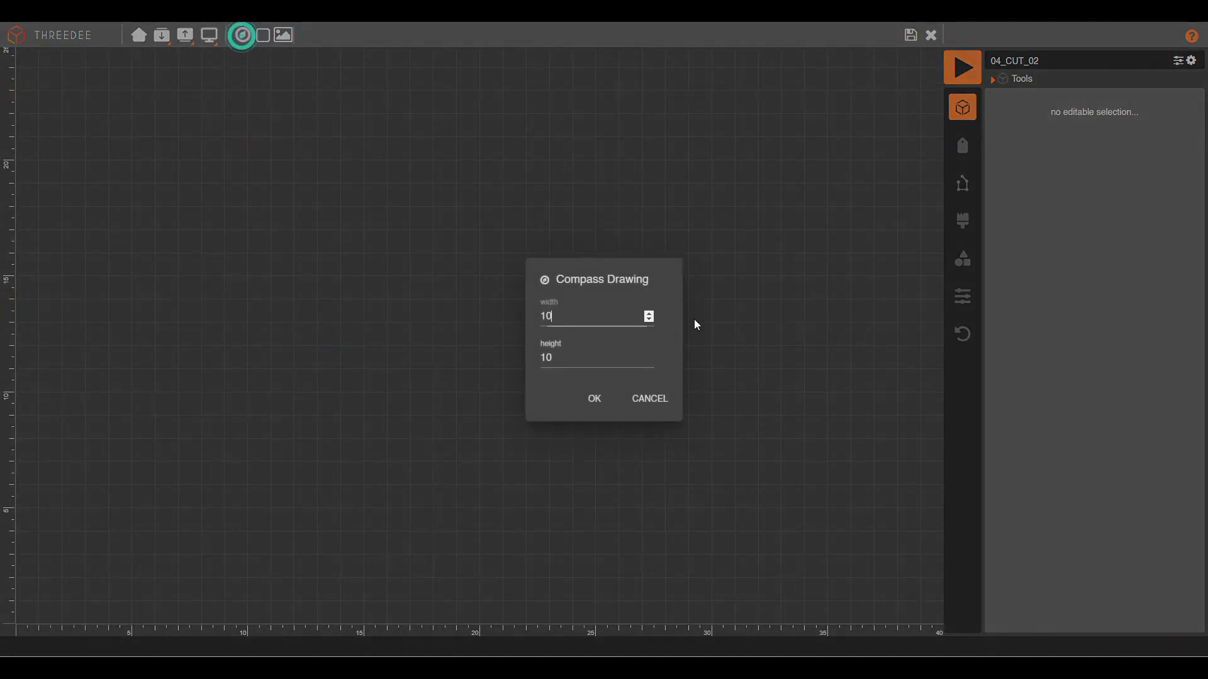
click(592, 400)
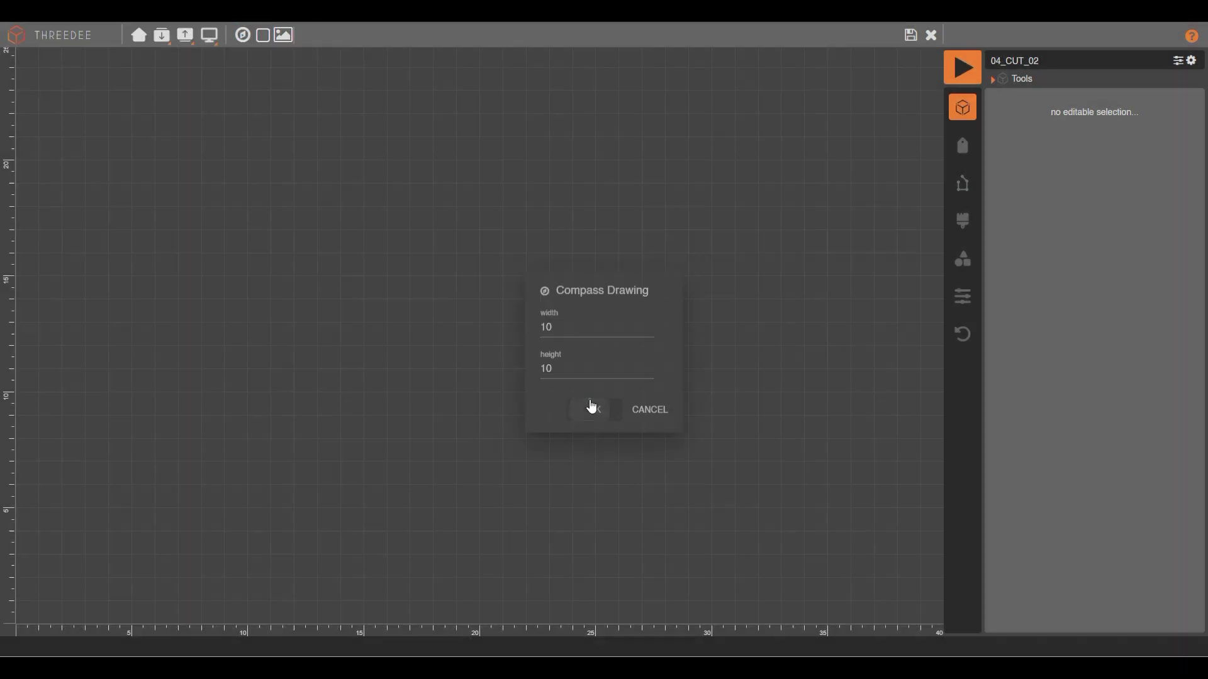
click(929, 38)
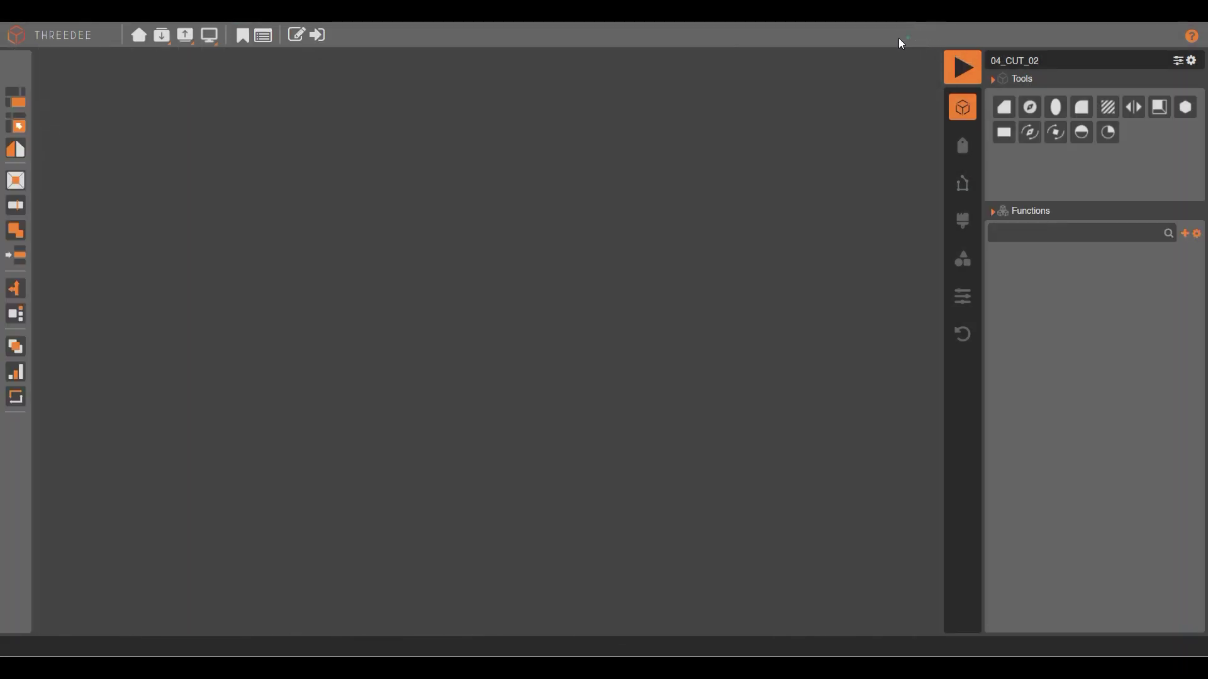
Add a Cut node connected to the Input node's output and create a 10 by 10 compass drawing in it.
drag(377, 349, 538, 219)
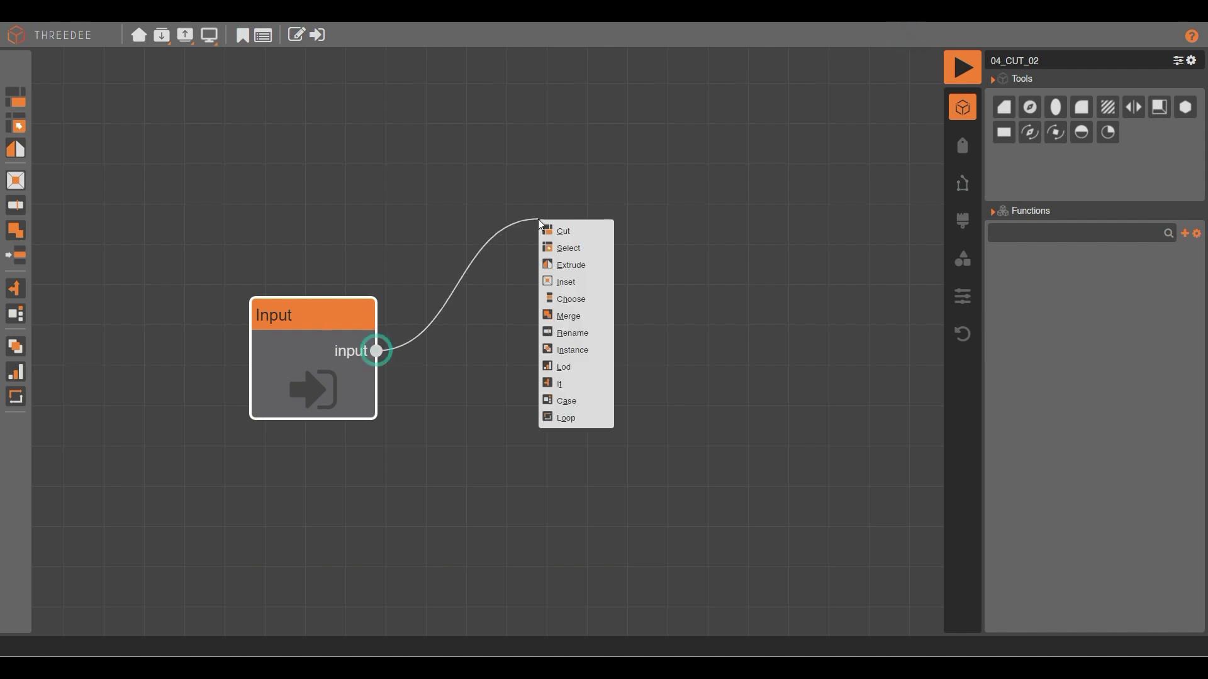
click(590, 226)
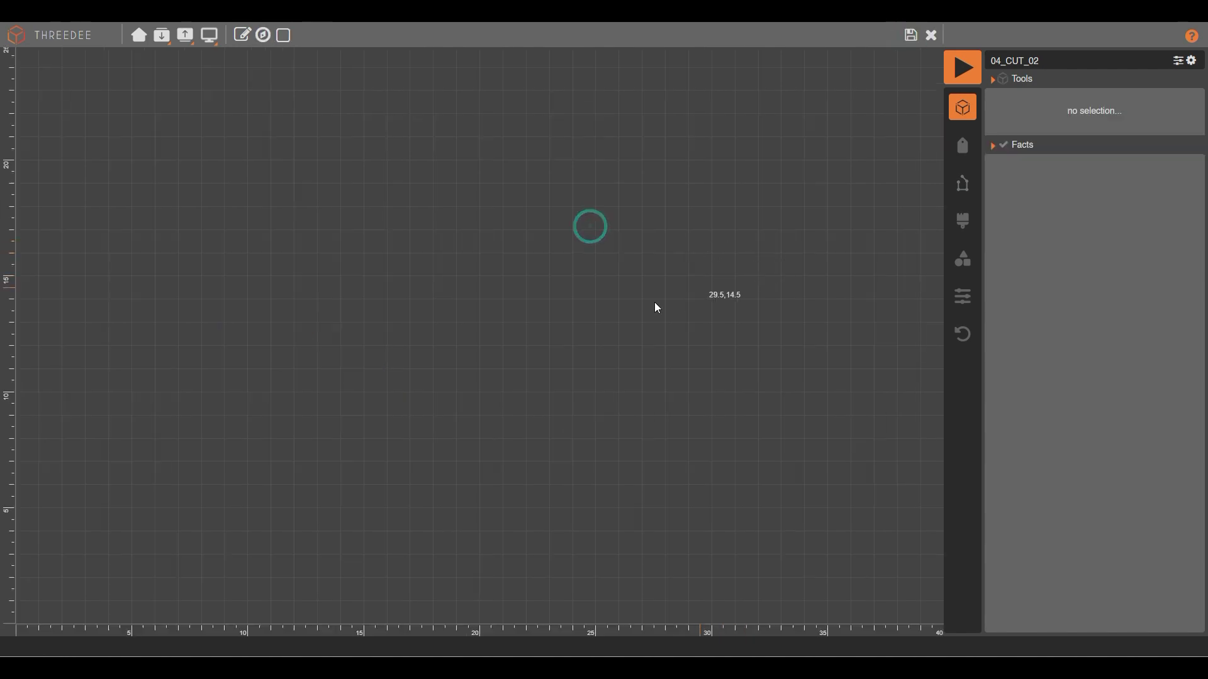
click(263, 36)
click(594, 399)
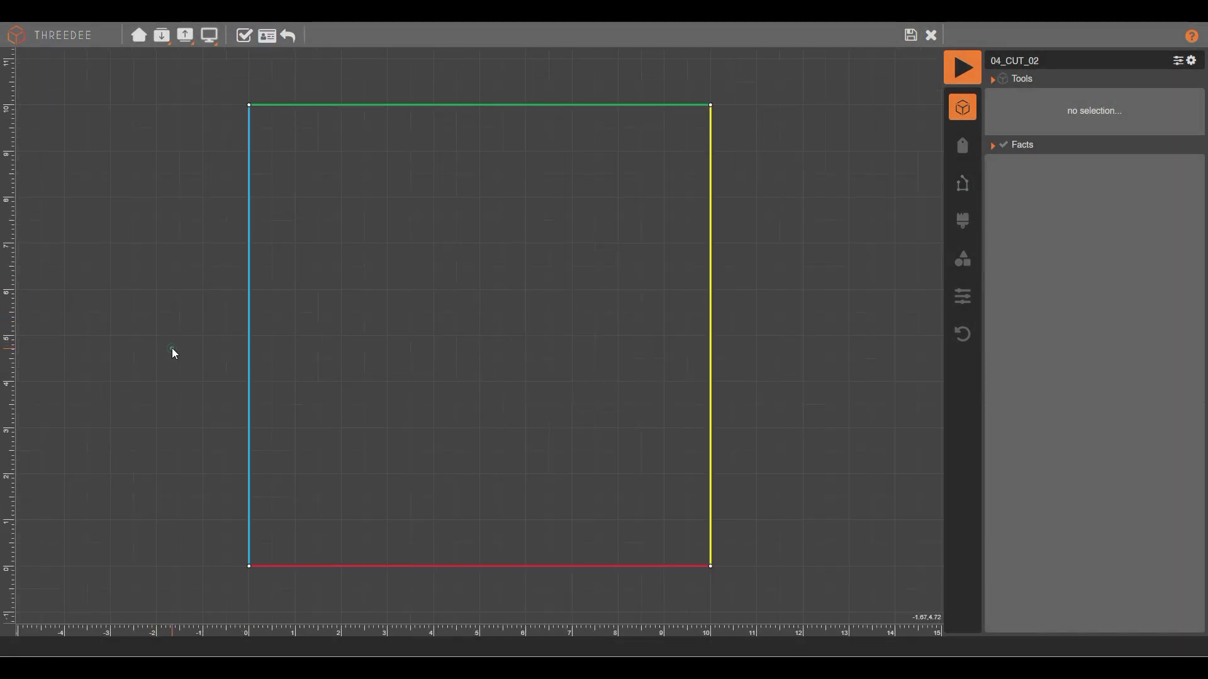
Draw a horizontal cut from the west edge to the east edge, set it to repeat by length with distance 1, and save.
drag(171, 348, 762, 346)
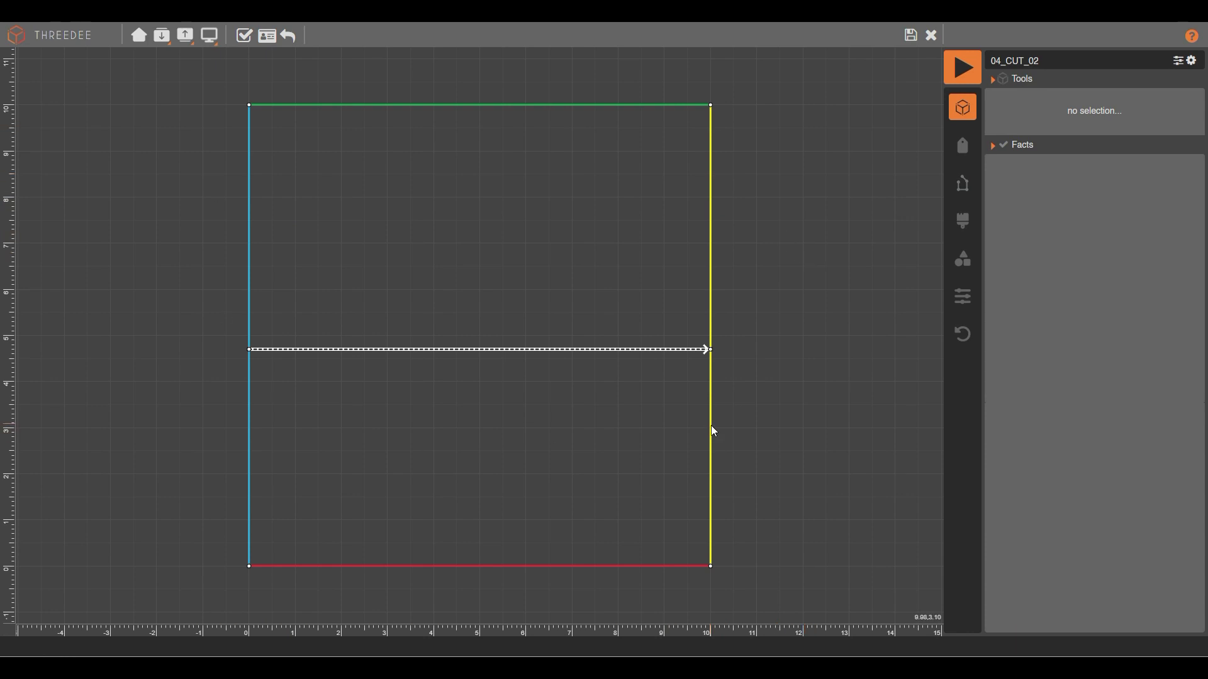
click(500, 352)
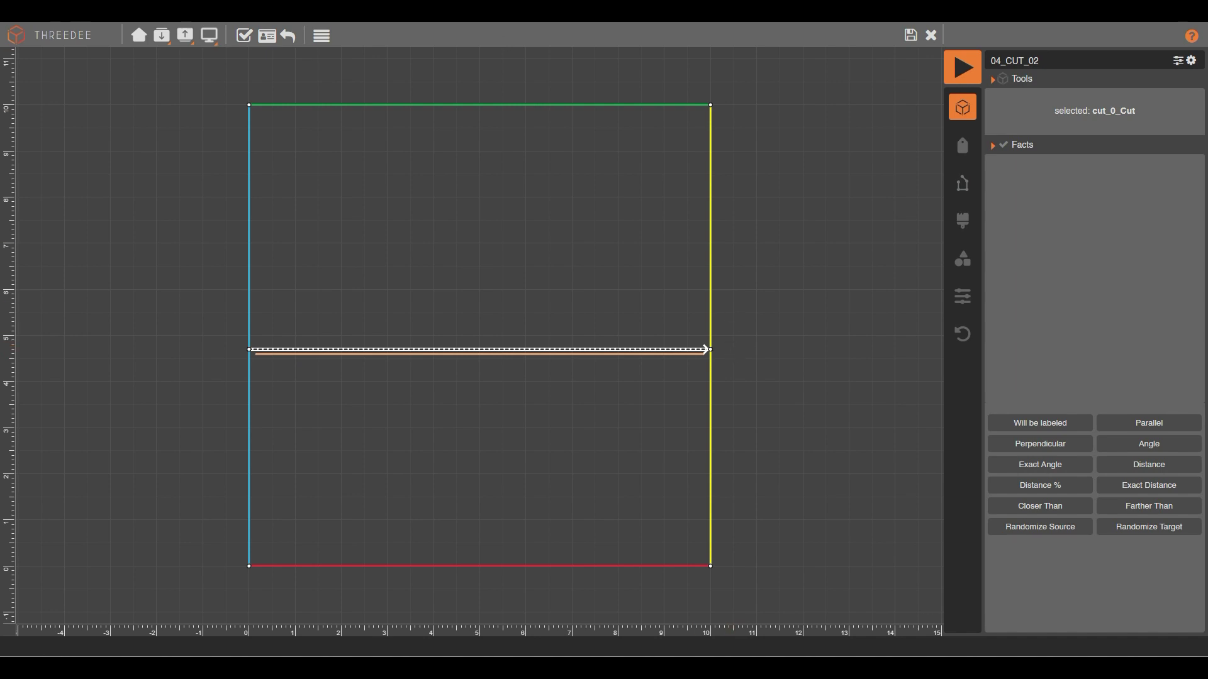
click(321, 37)
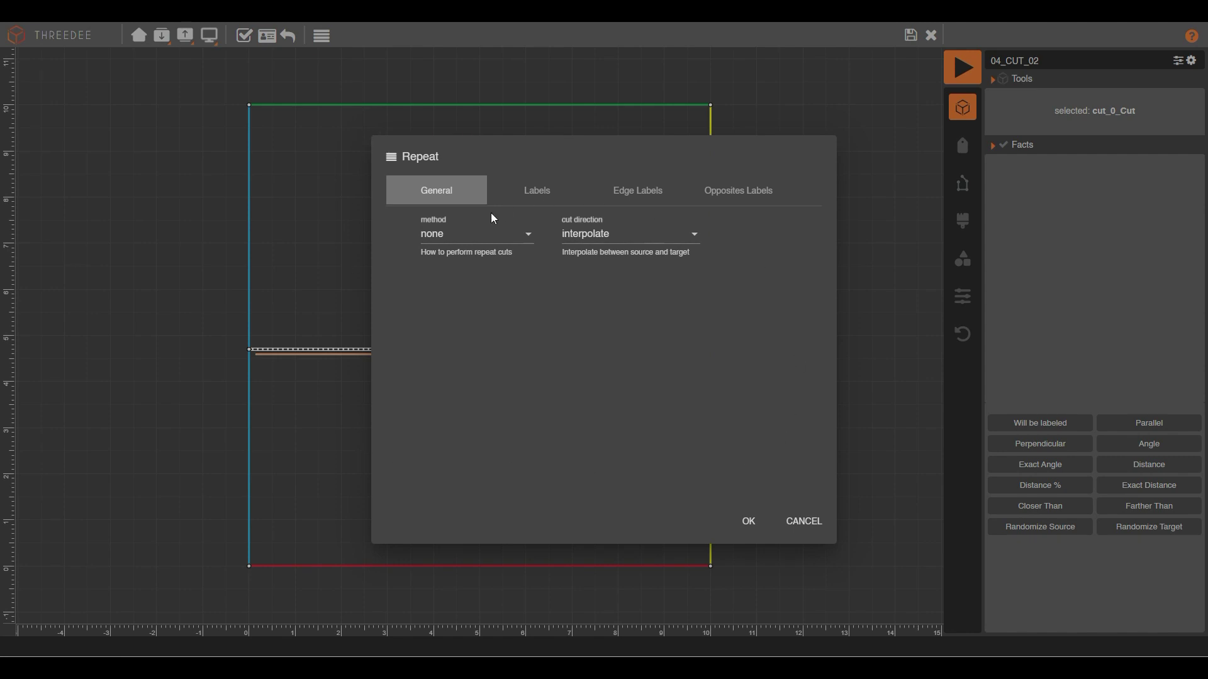
click(495, 237)
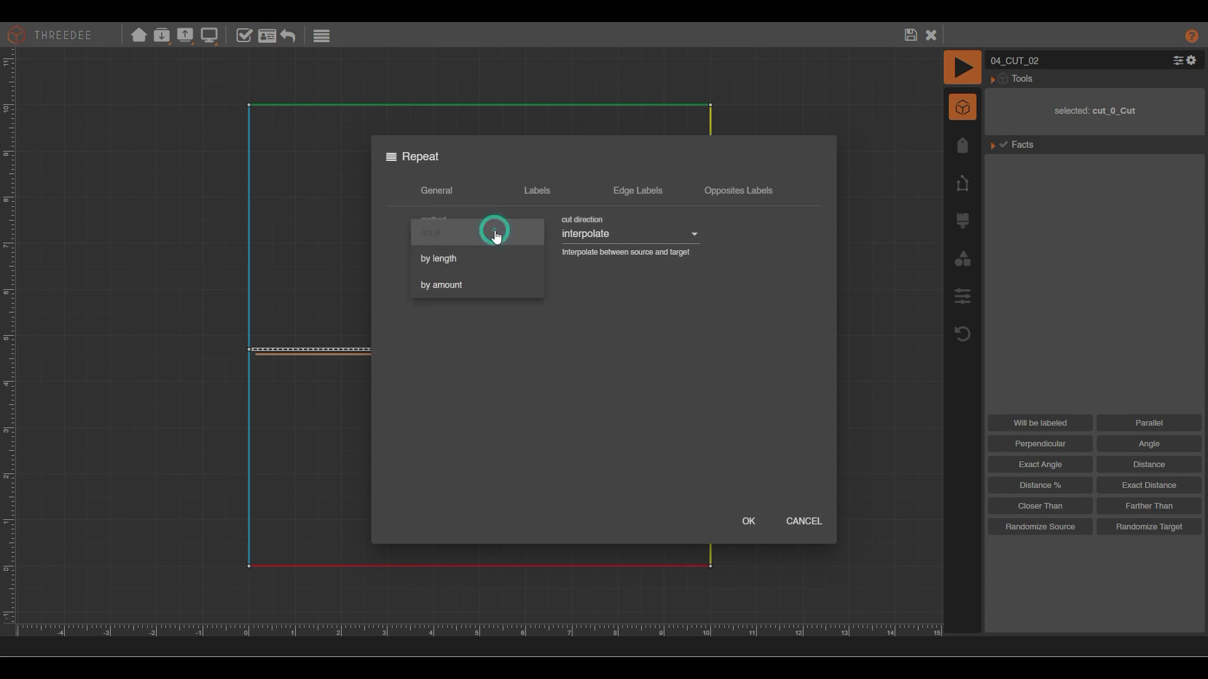
click(481, 262)
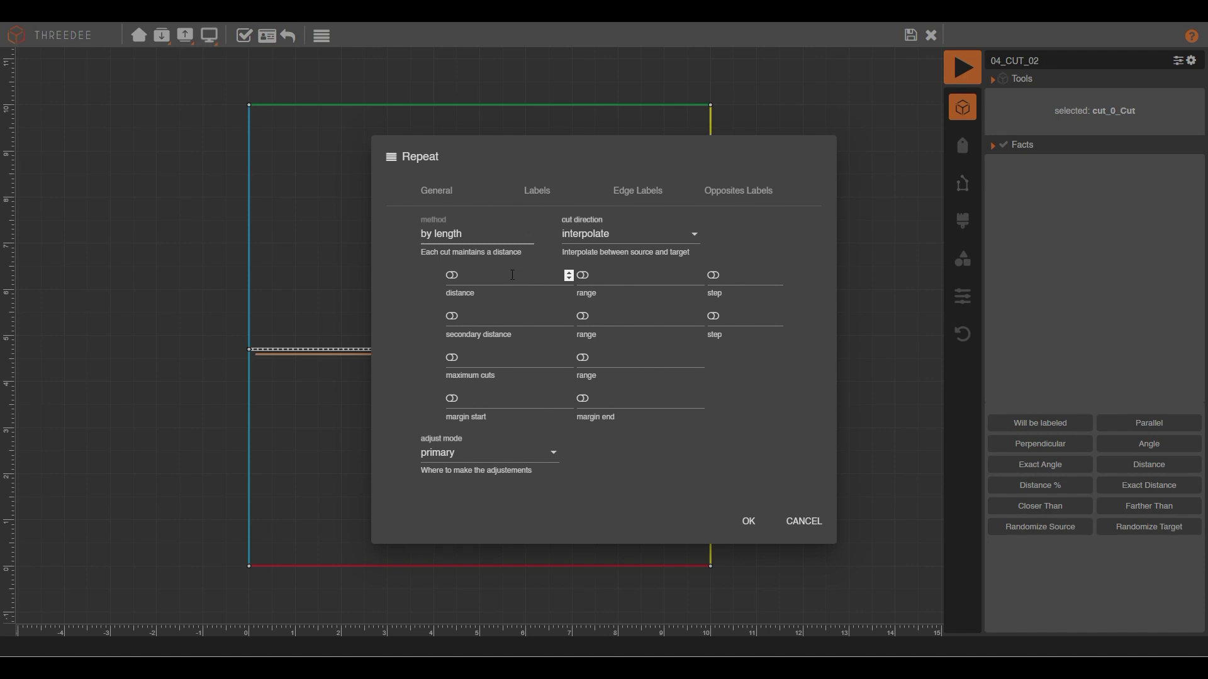
click(482, 273)
text(1)
click(750, 521)
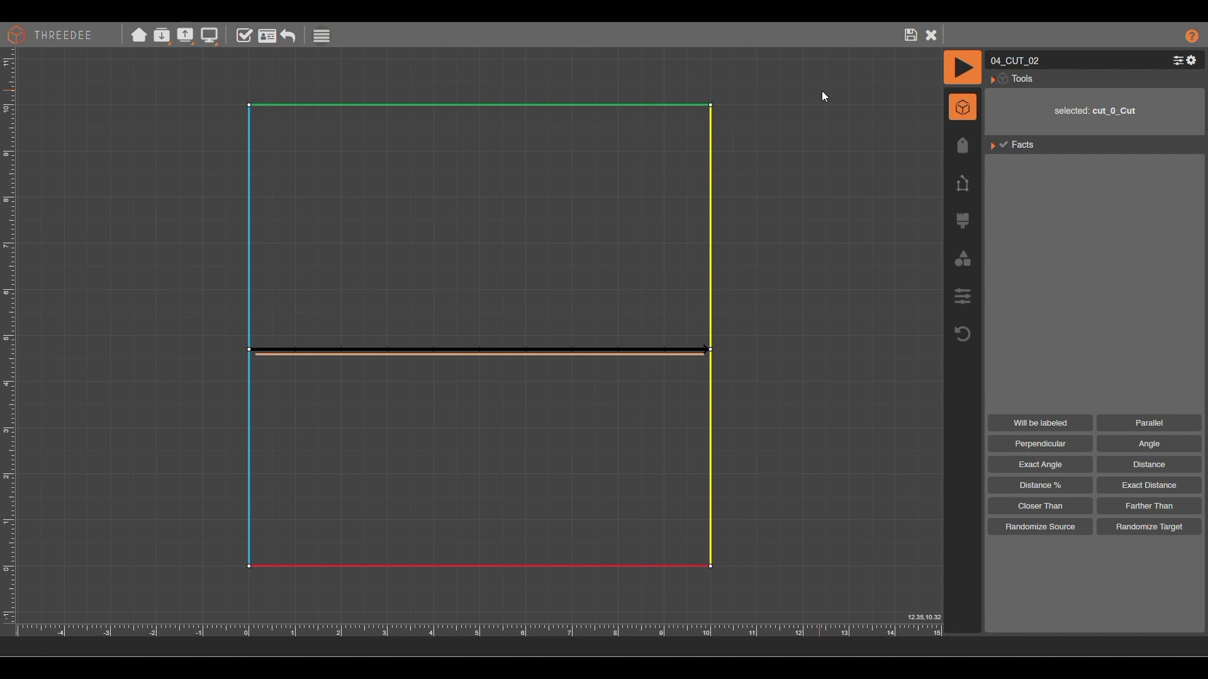
click(909, 35)
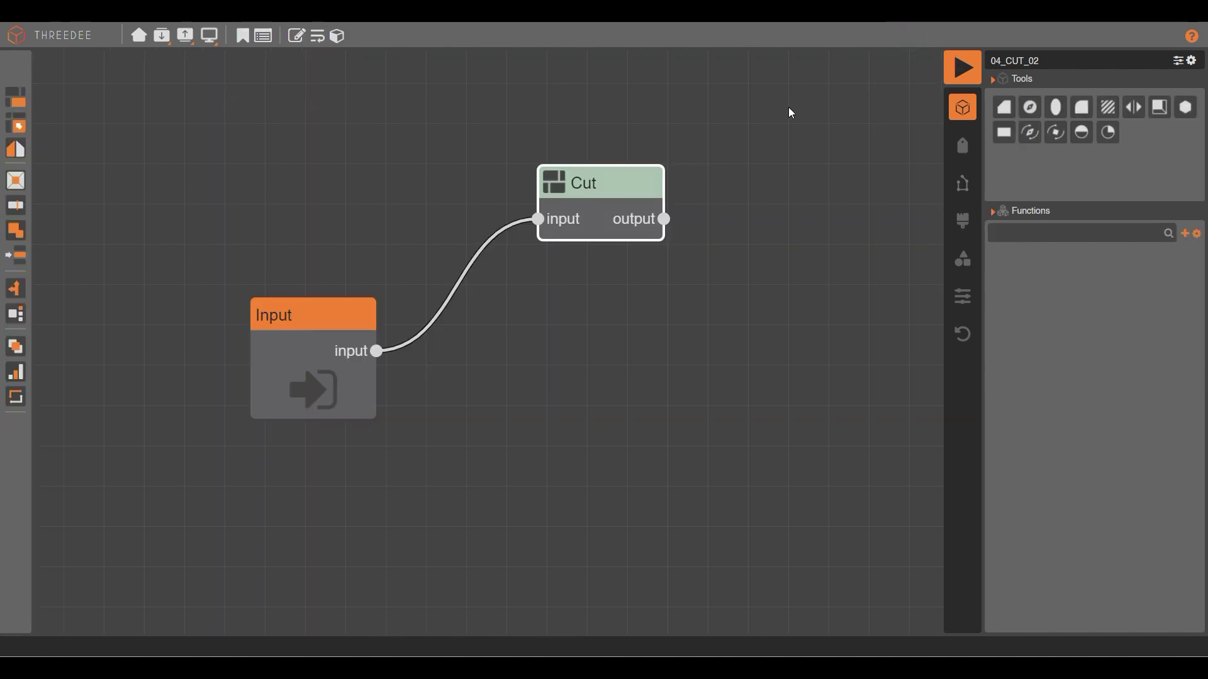
Generate the model and display its face edges, seen from above.
click(962, 67)
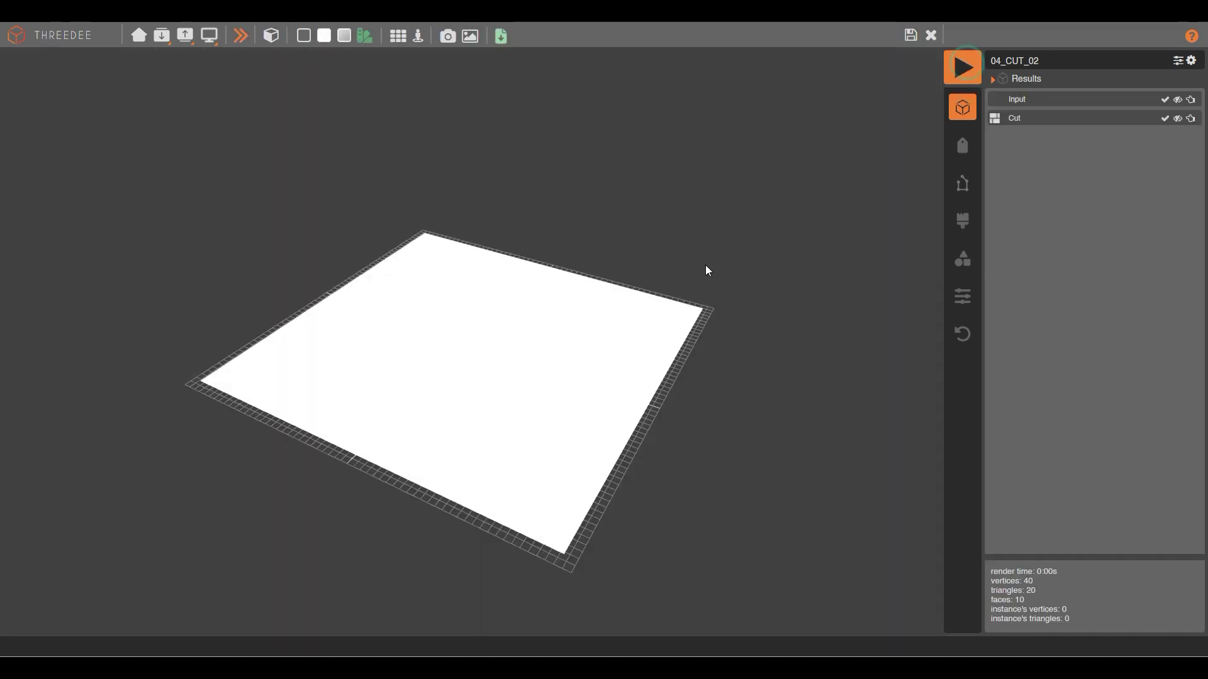
click(304, 35)
drag(405, 224, 440, 266)
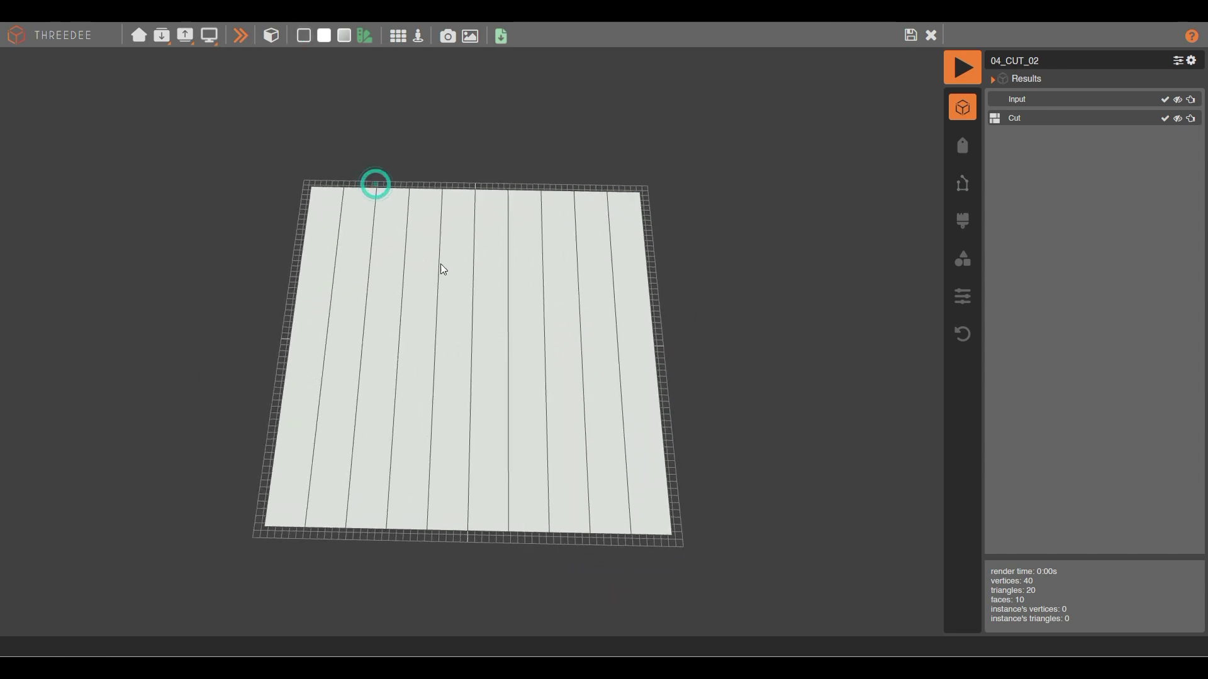
Examine the compass edges of individual strips on both sides of the generated plane and close the preview.
click(320, 289)
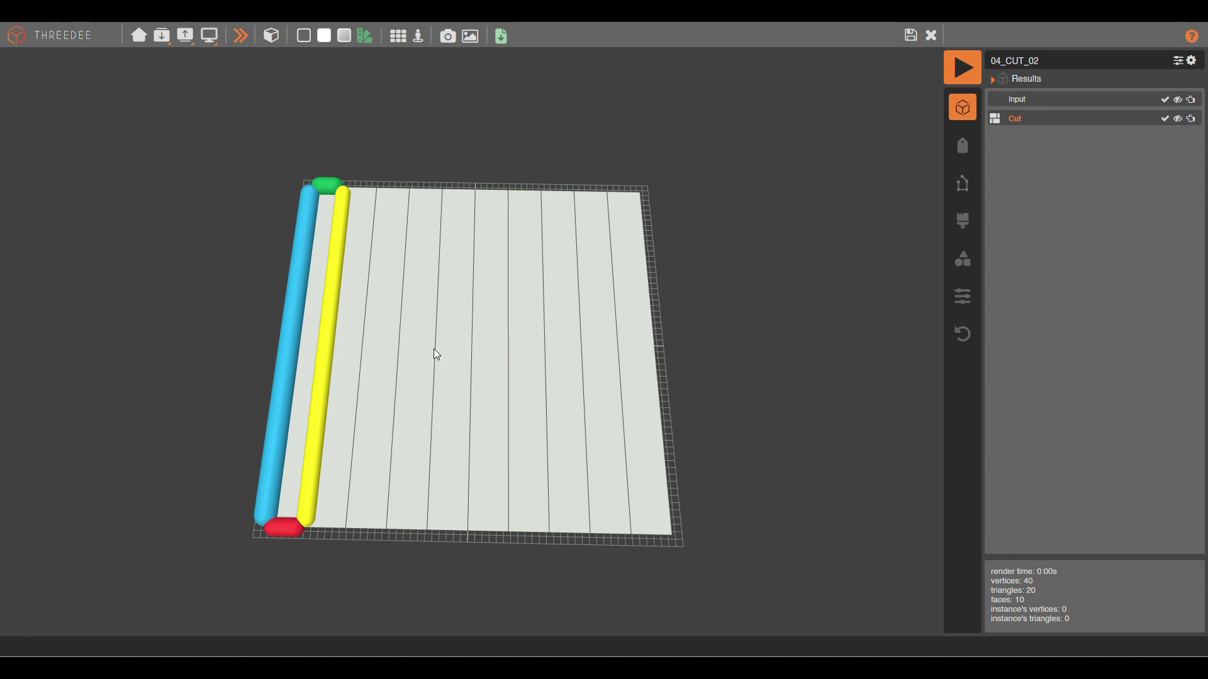
click(704, 314)
click(647, 313)
click(599, 312)
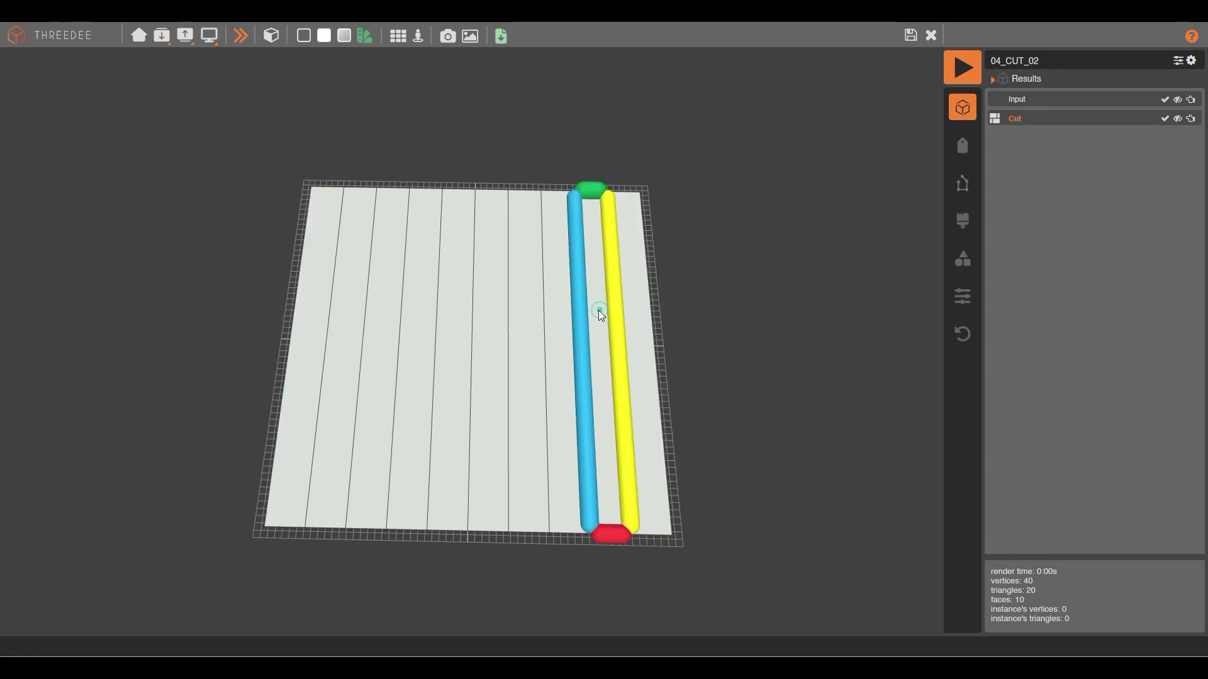
click(550, 308)
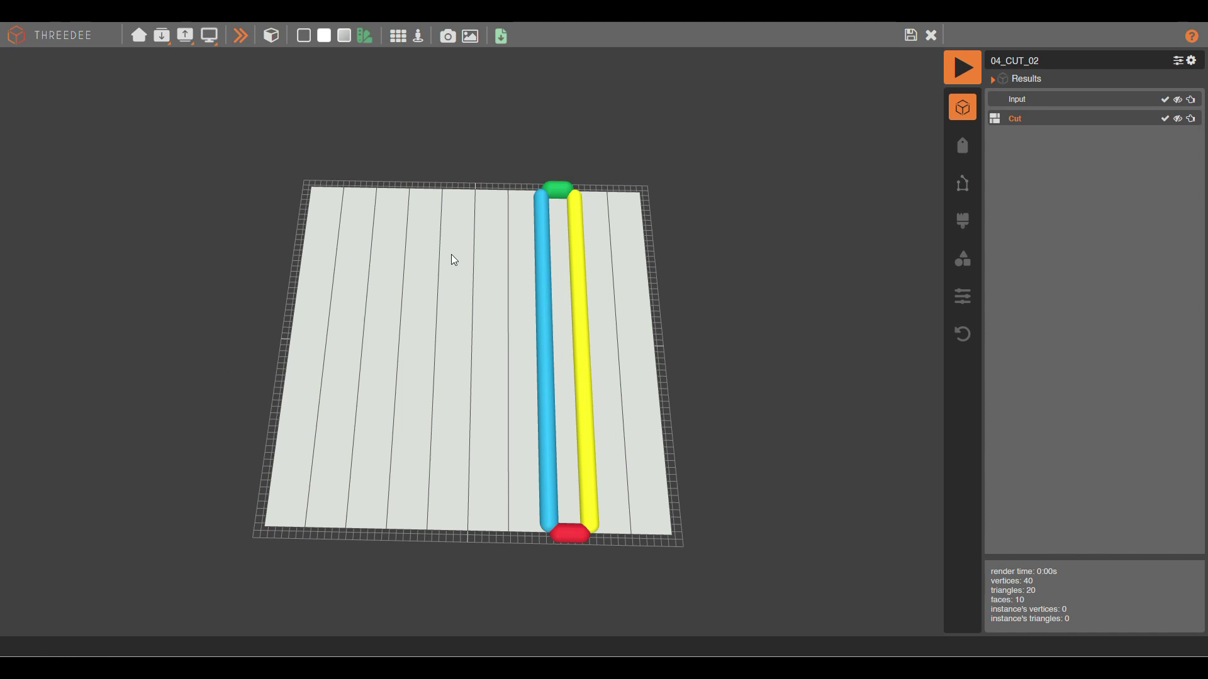
click(785, 345)
click(303, 242)
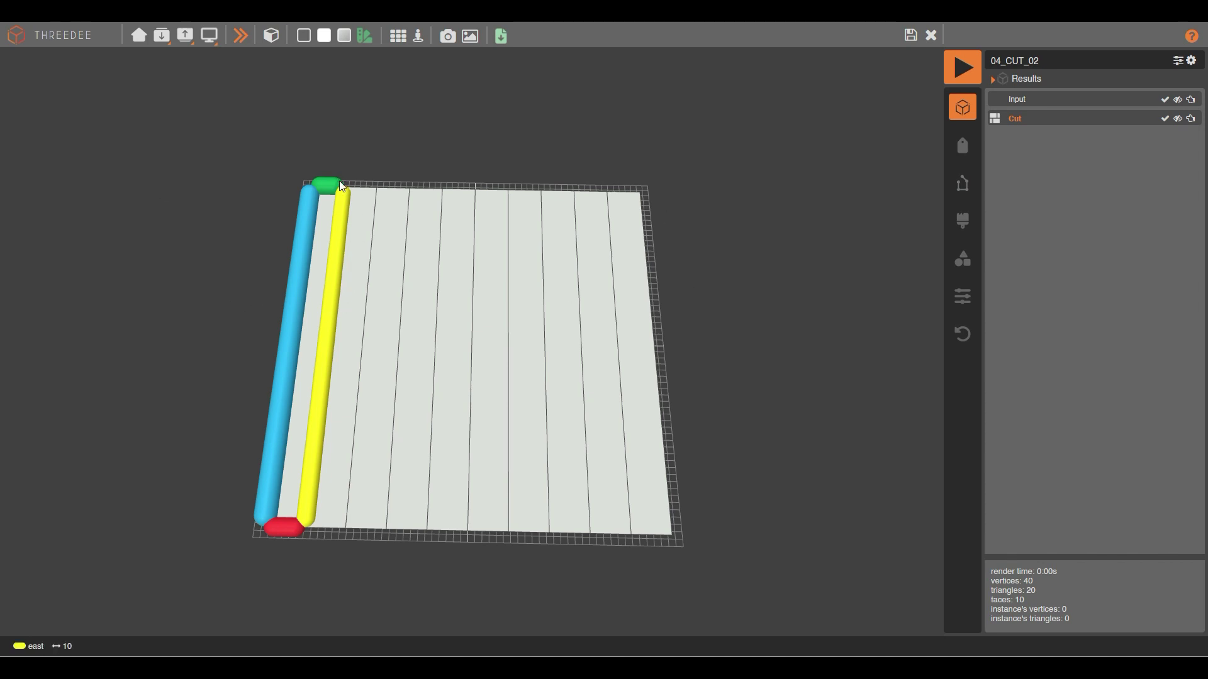
click(910, 35)
Widen the Input node's square to about 10.5 units by moving its east edge outward, and save.
double_click(303, 372)
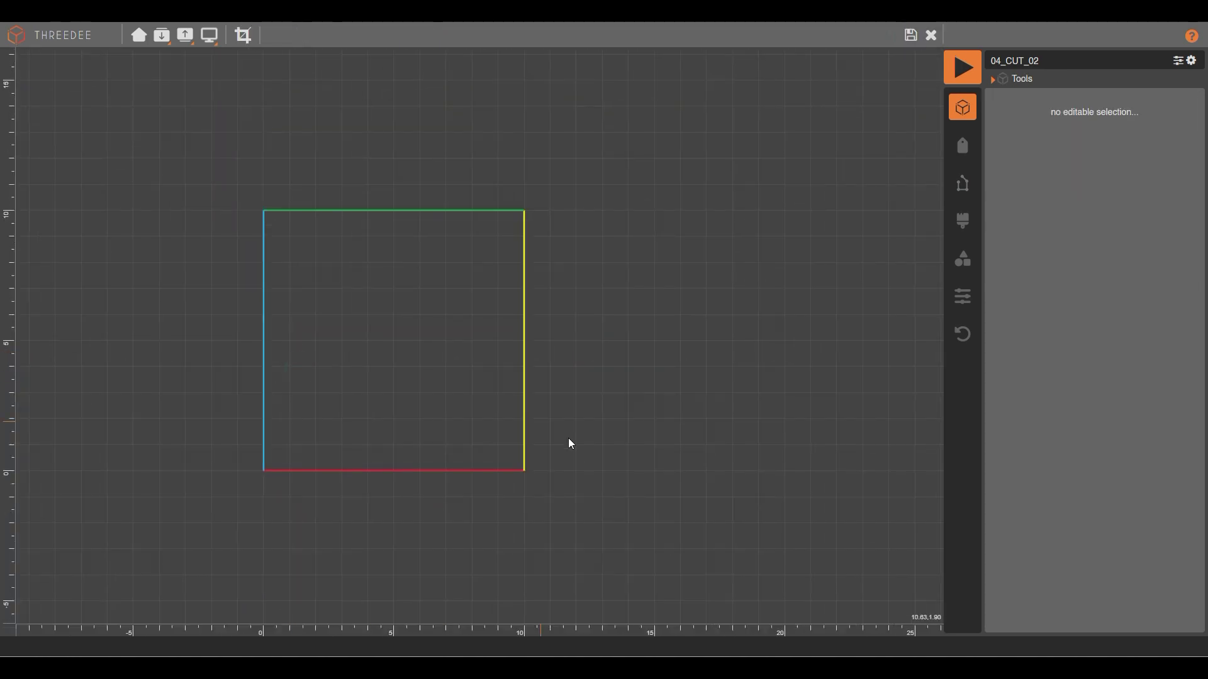
drag(604, 496, 471, 169)
drag(526, 475, 538, 470)
click(910, 35)
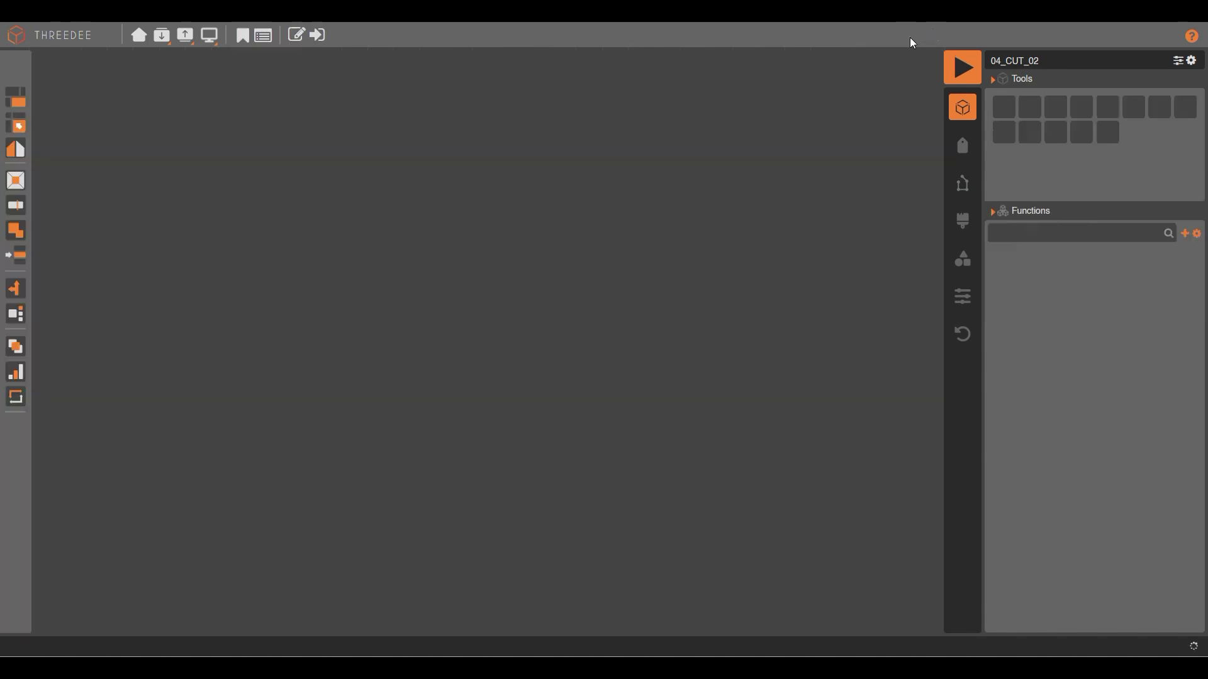
Regenerate the model, examine the first strip's edges, and review the cut line in the Cut node.
click(963, 67)
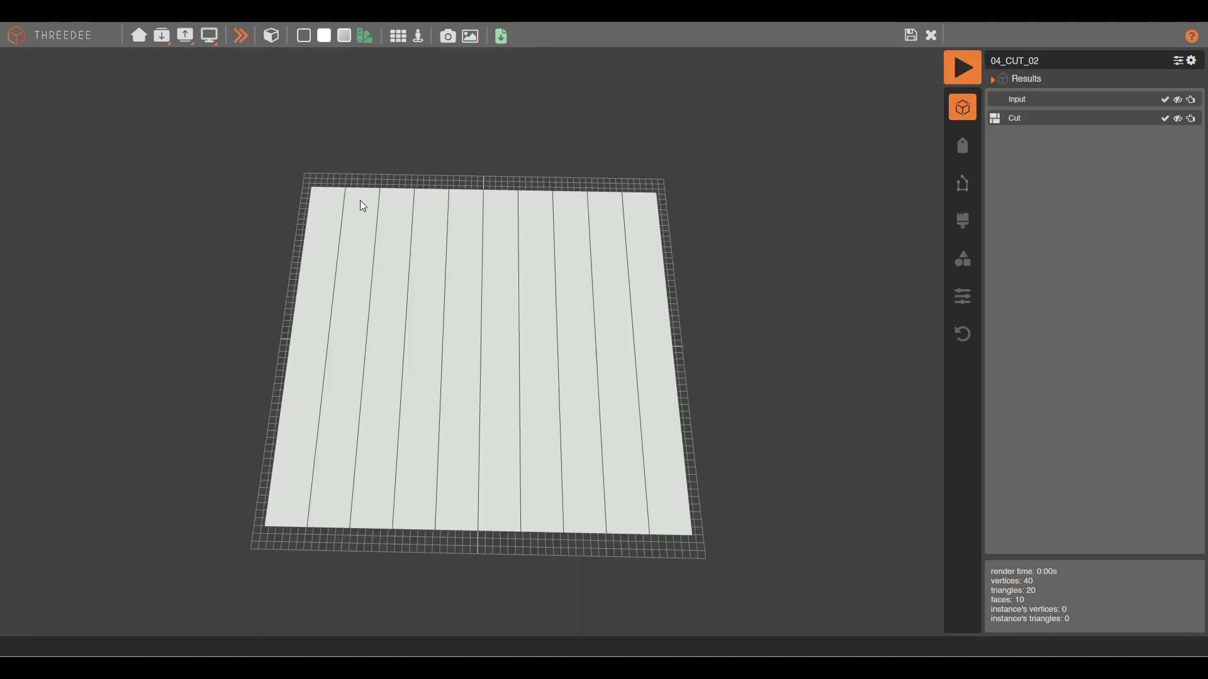
click(325, 196)
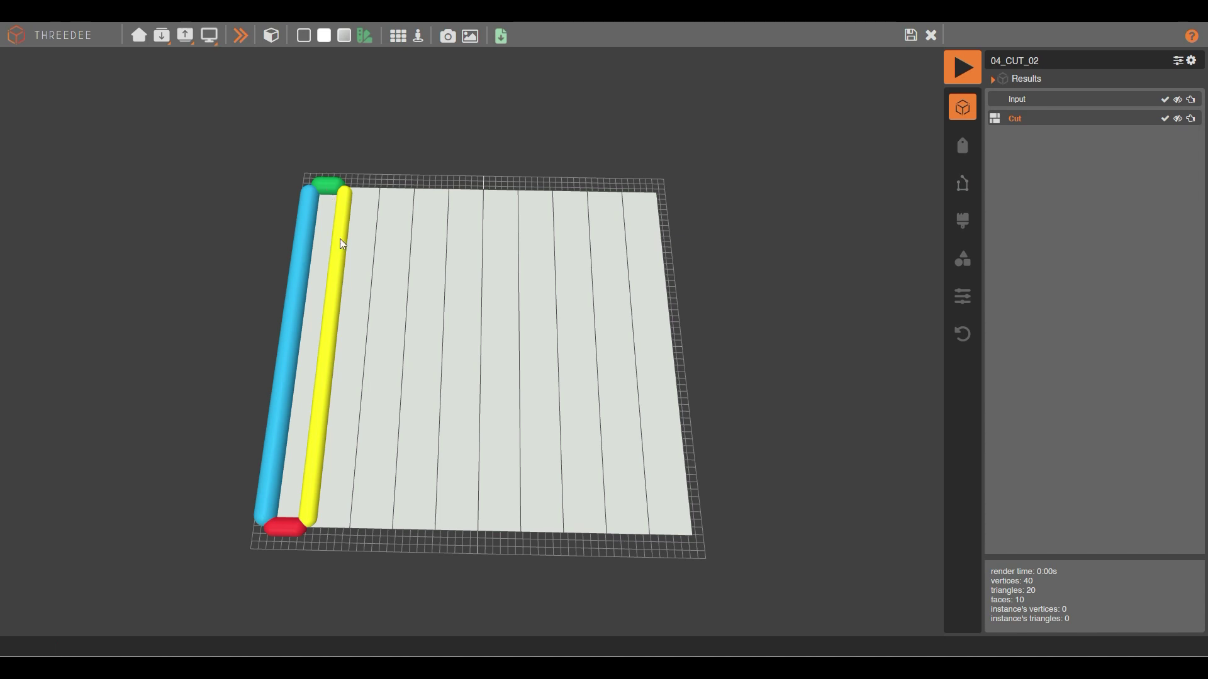
drag(364, 250, 505, 256)
click(910, 36)
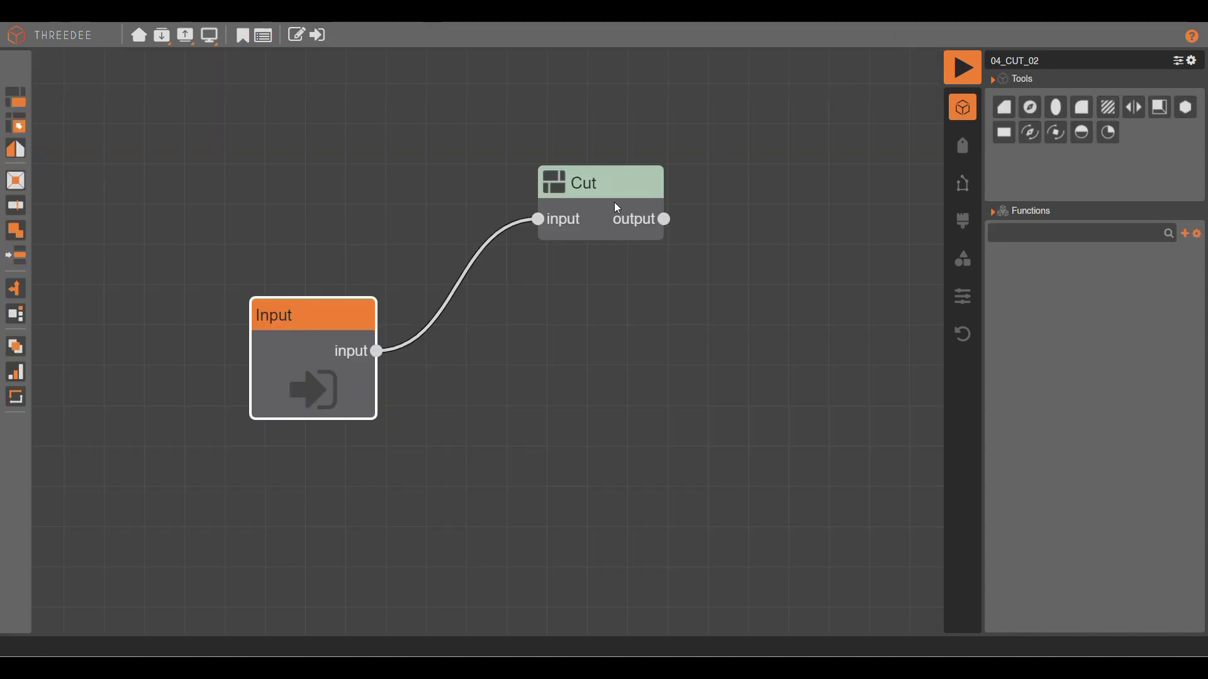
double_click(612, 193)
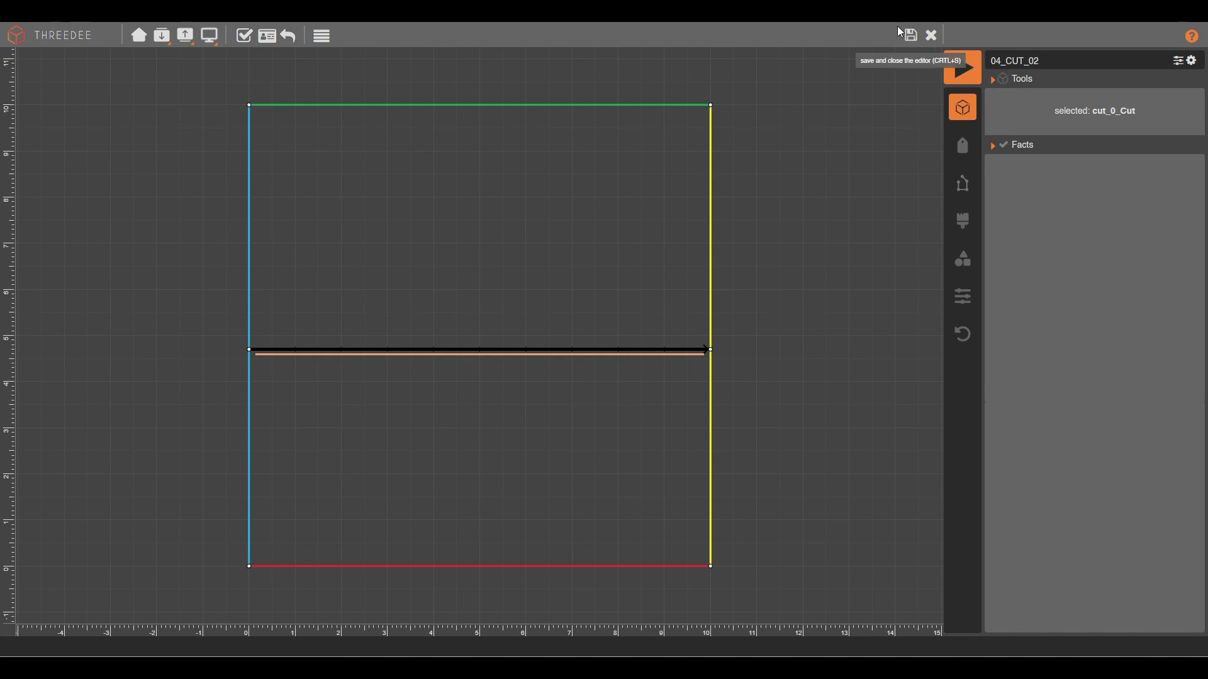
click(910, 36)
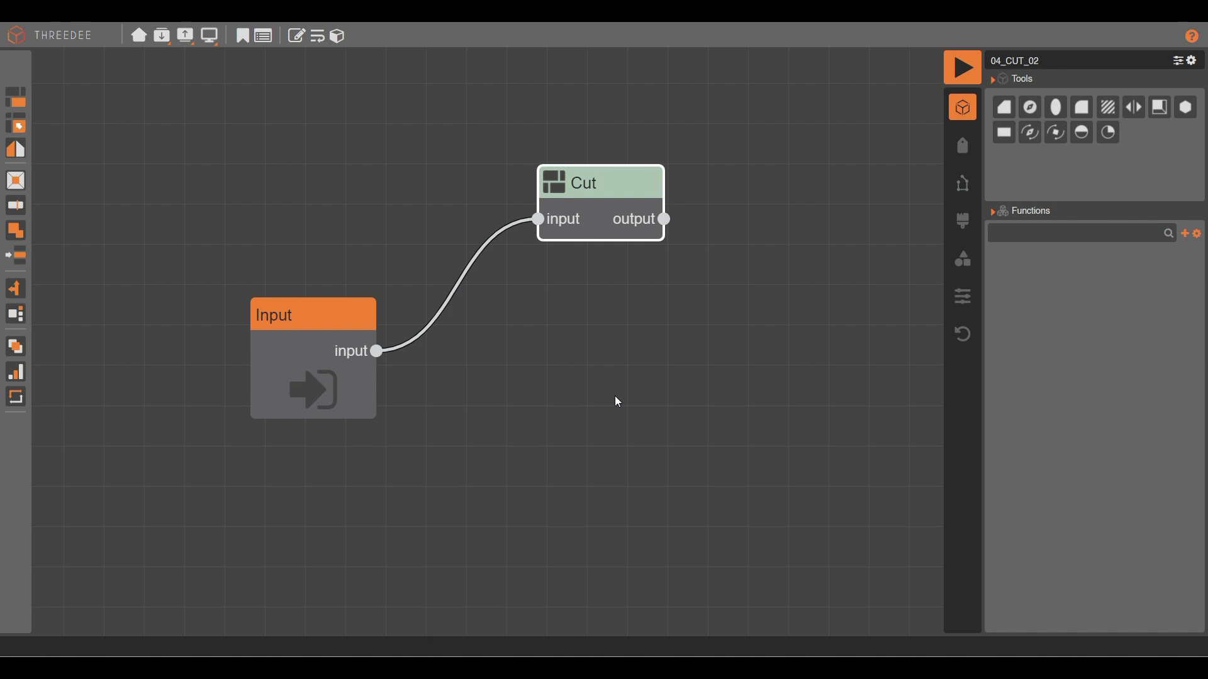
Stretch the Input node's shape eastward to a width of about 25.5 units and save it.
double_click(300, 357)
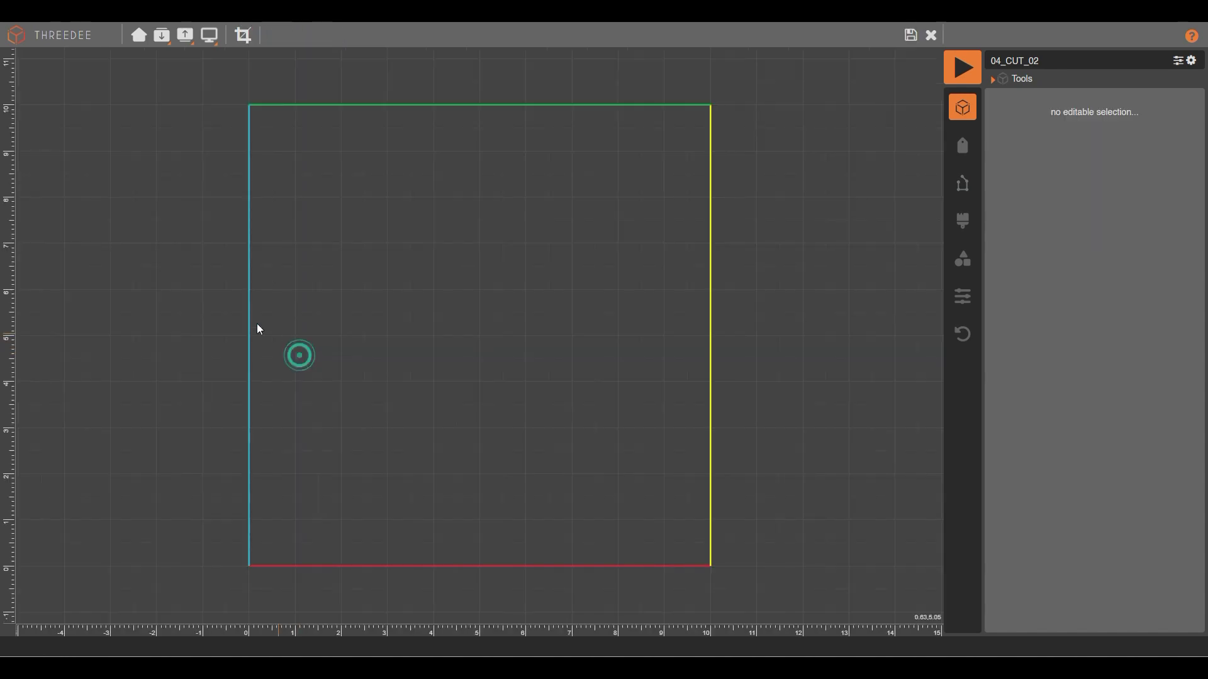
click(535, 467)
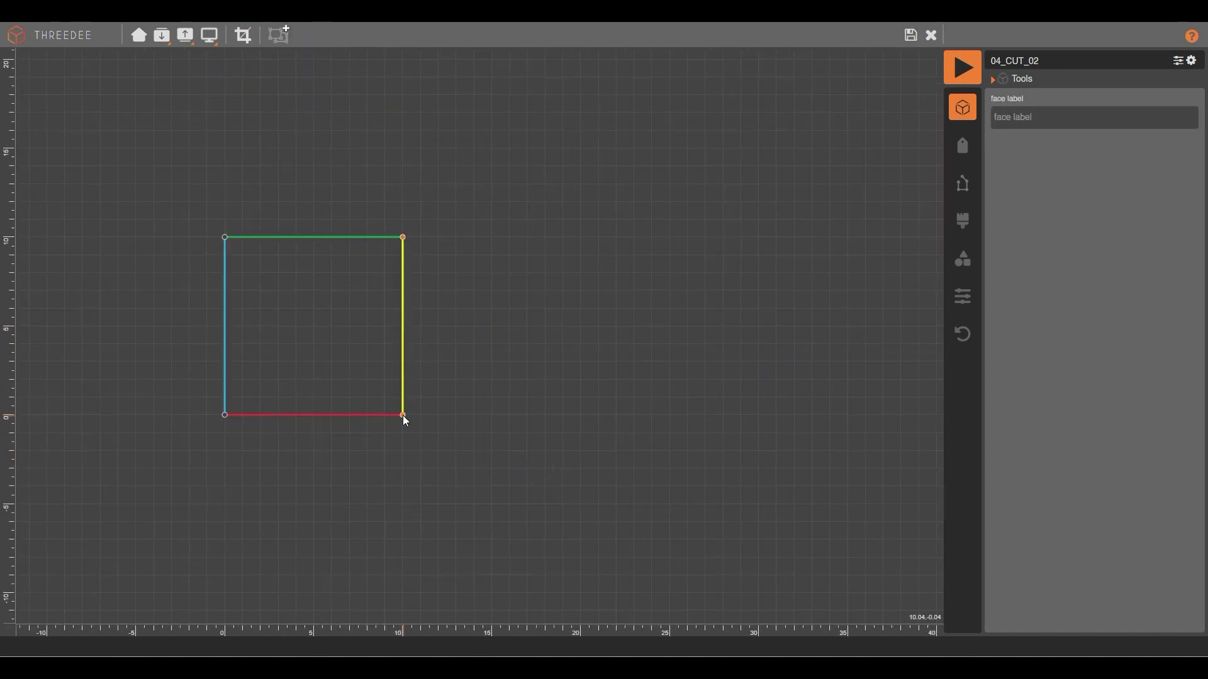
drag(403, 415, 679, 416)
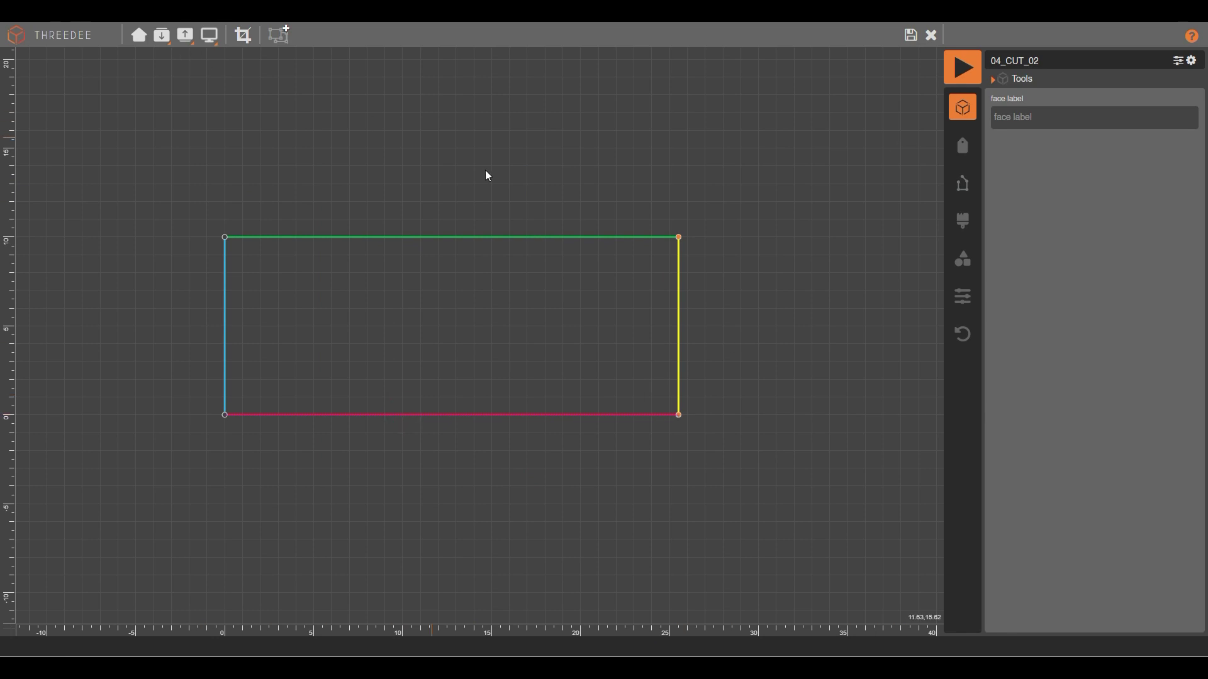
click(910, 35)
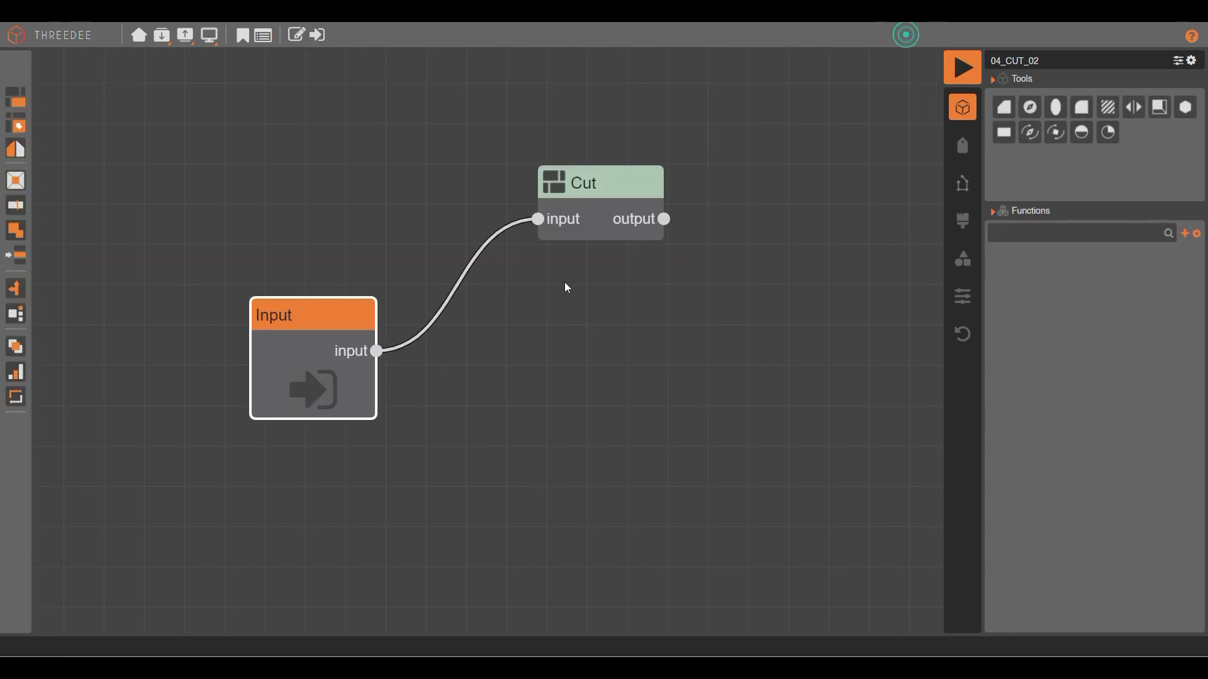
Set the secondary distance of the Cut node's repeat to 2 and regenerate the model.
double_click(622, 183)
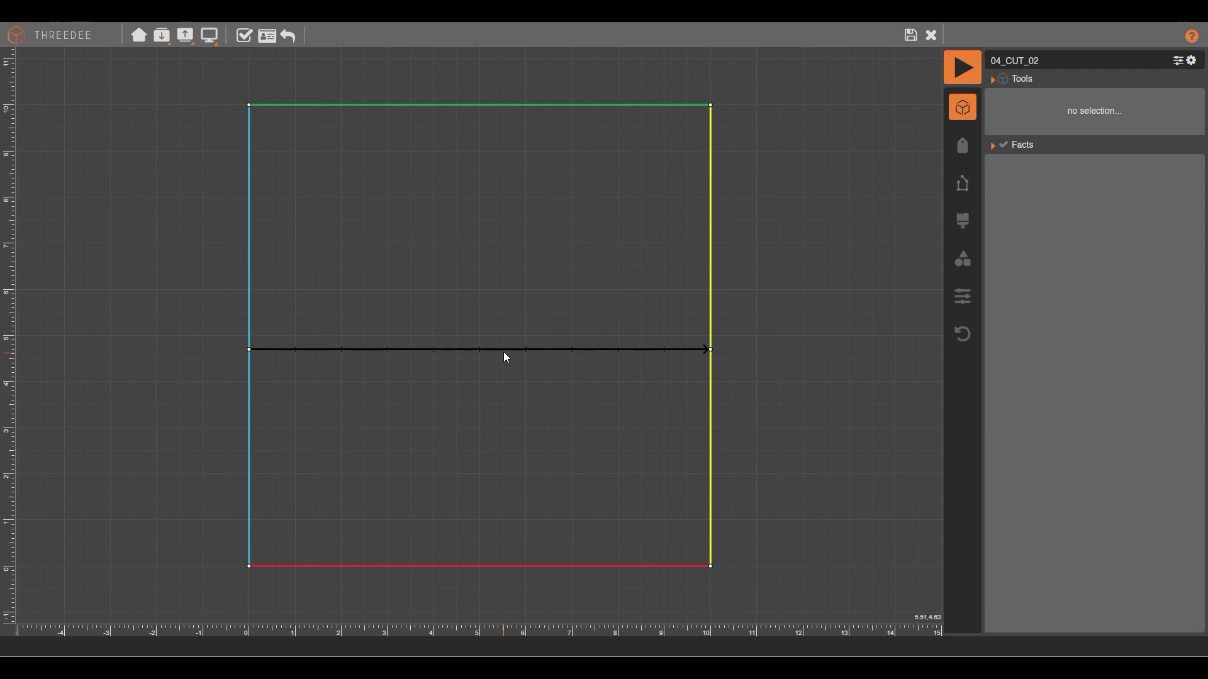
click(505, 351)
click(321, 36)
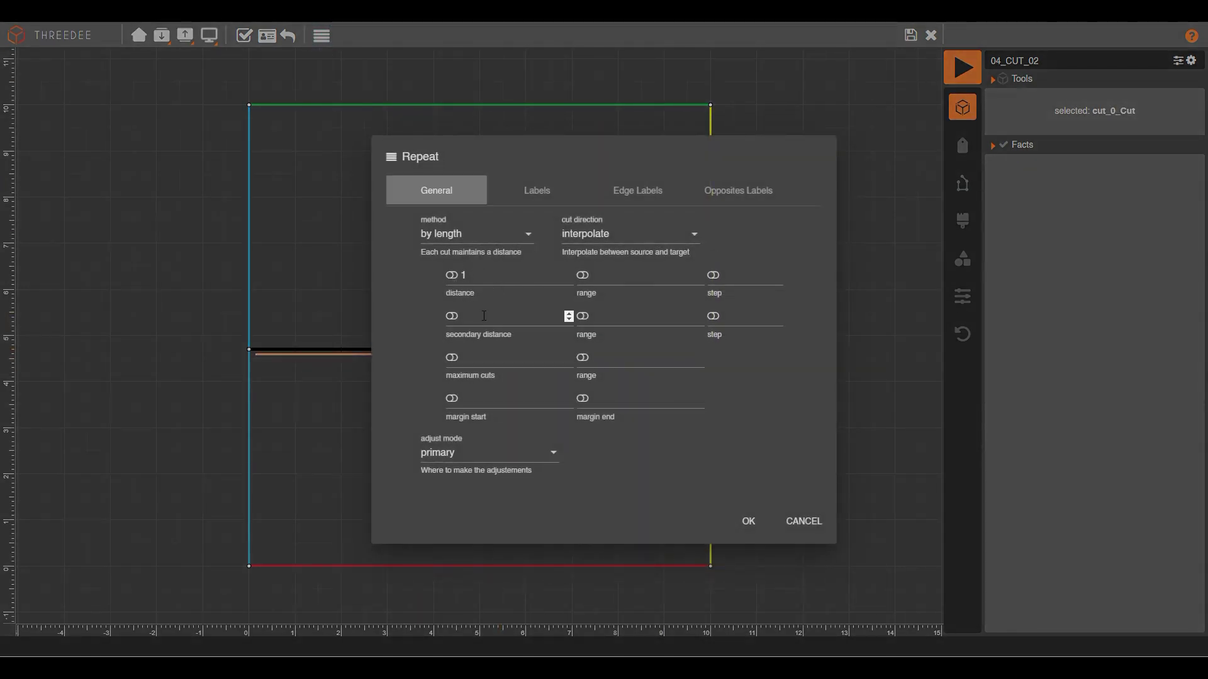
click(482, 315)
text(2)
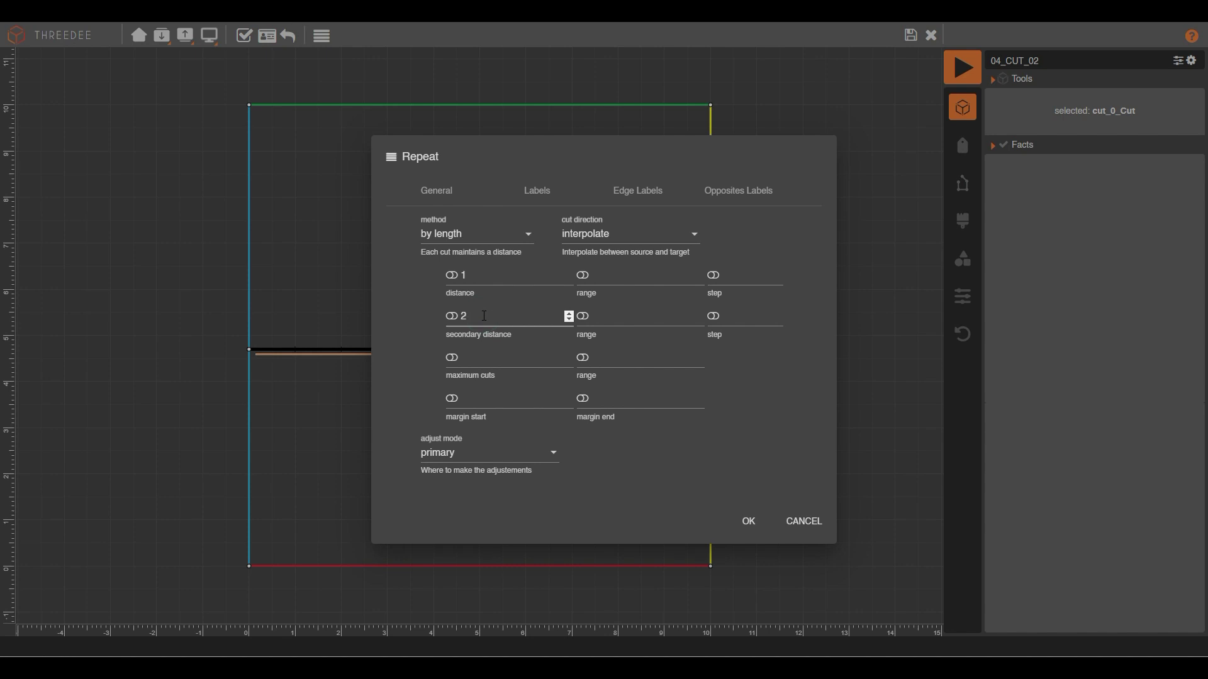
click(756, 525)
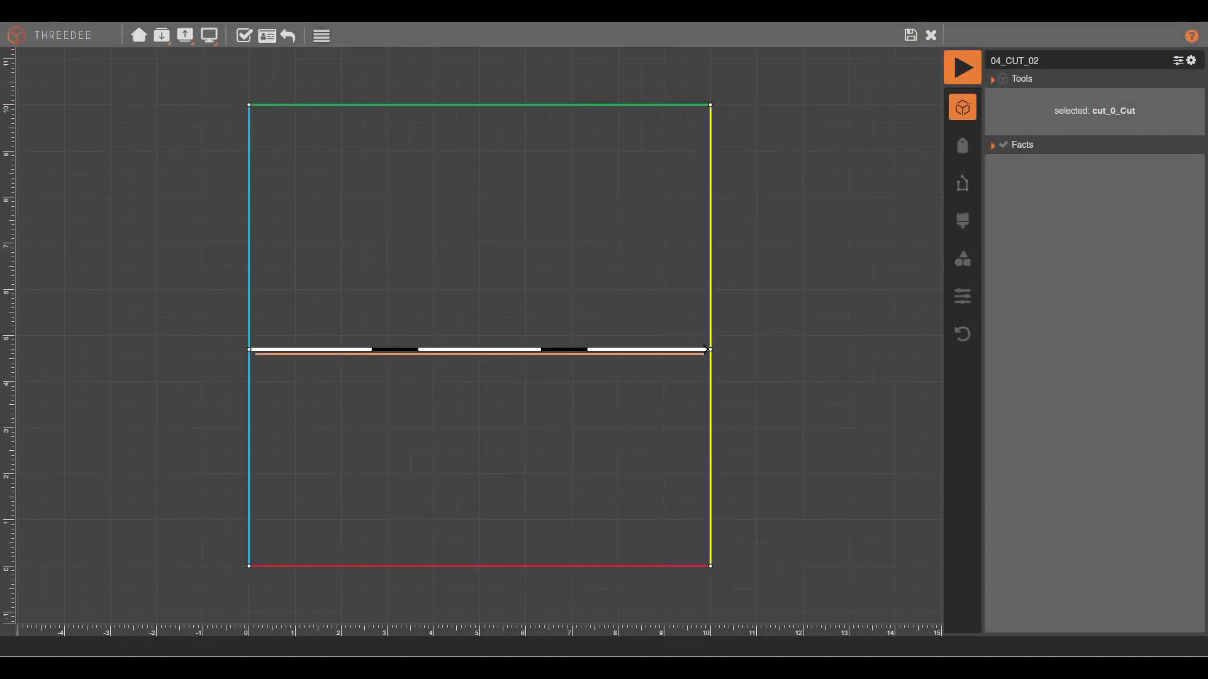
click(962, 67)
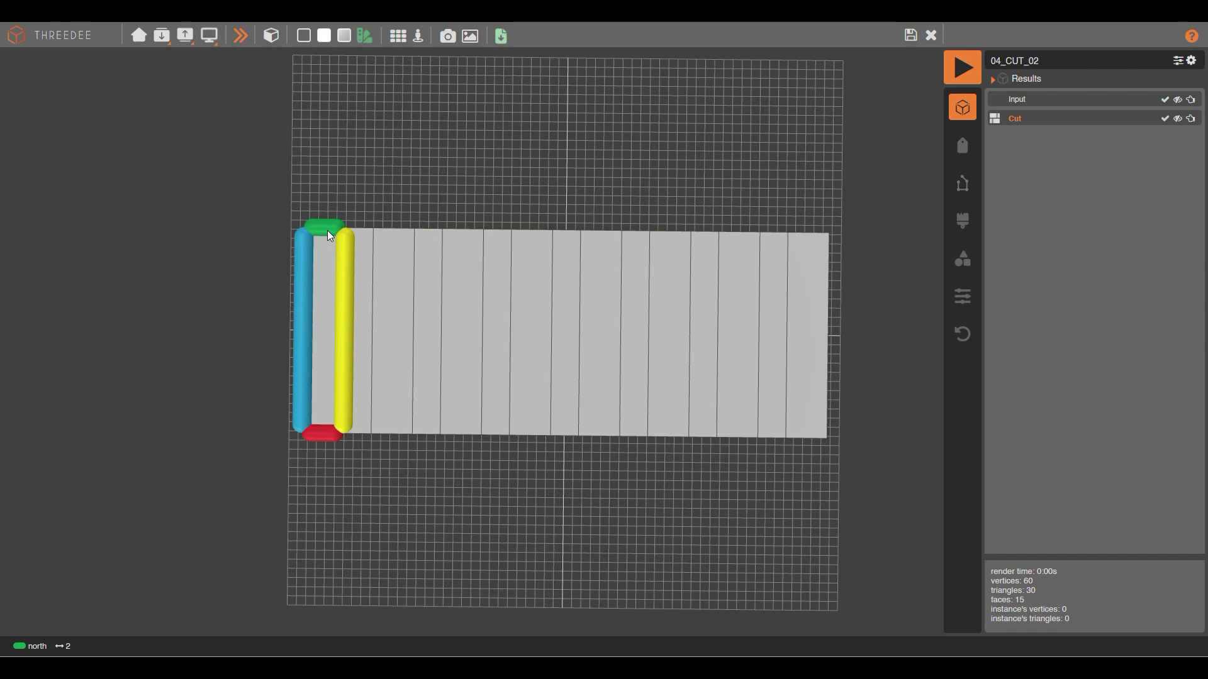
Measure the north edges of the first wide and narrow strips in the regenerated model, and leave the result view.
drag(340, 236, 395, 237)
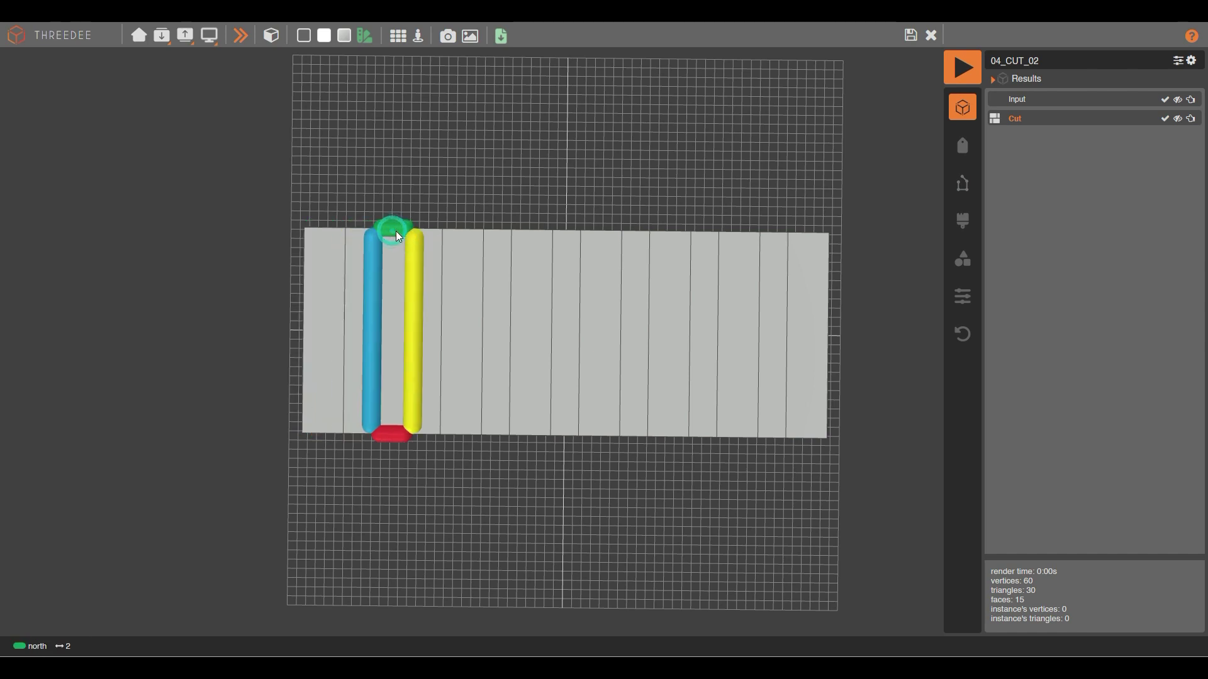
click(321, 239)
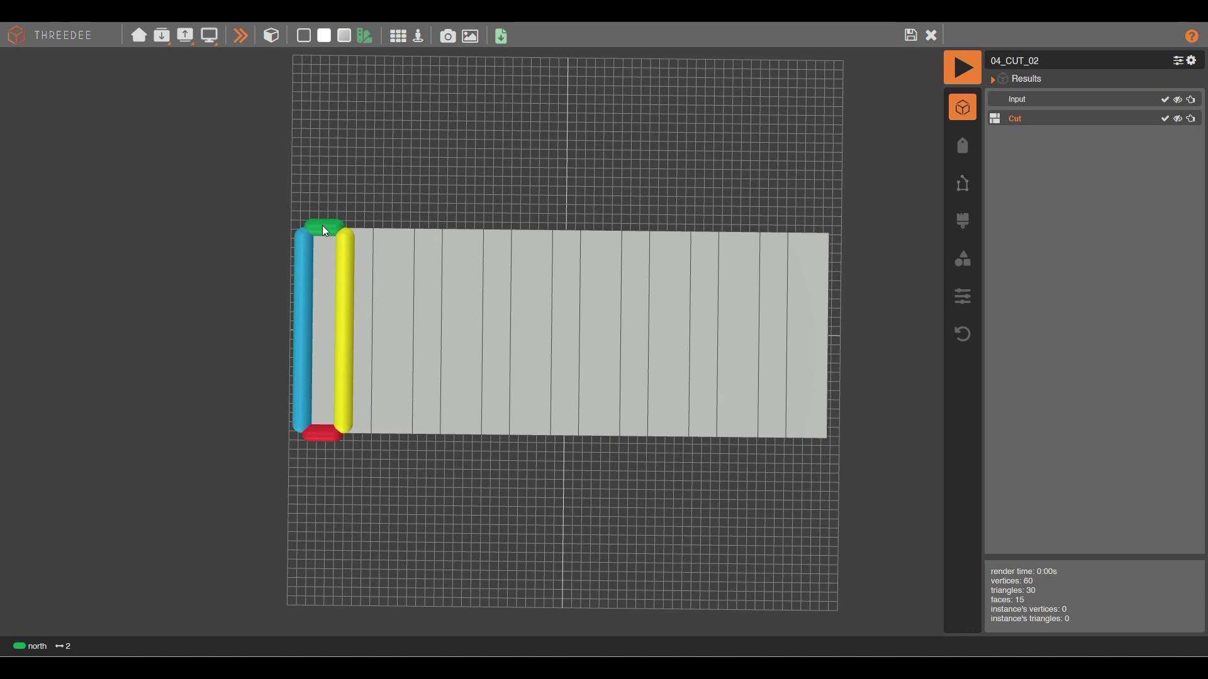
drag(322, 226, 363, 230)
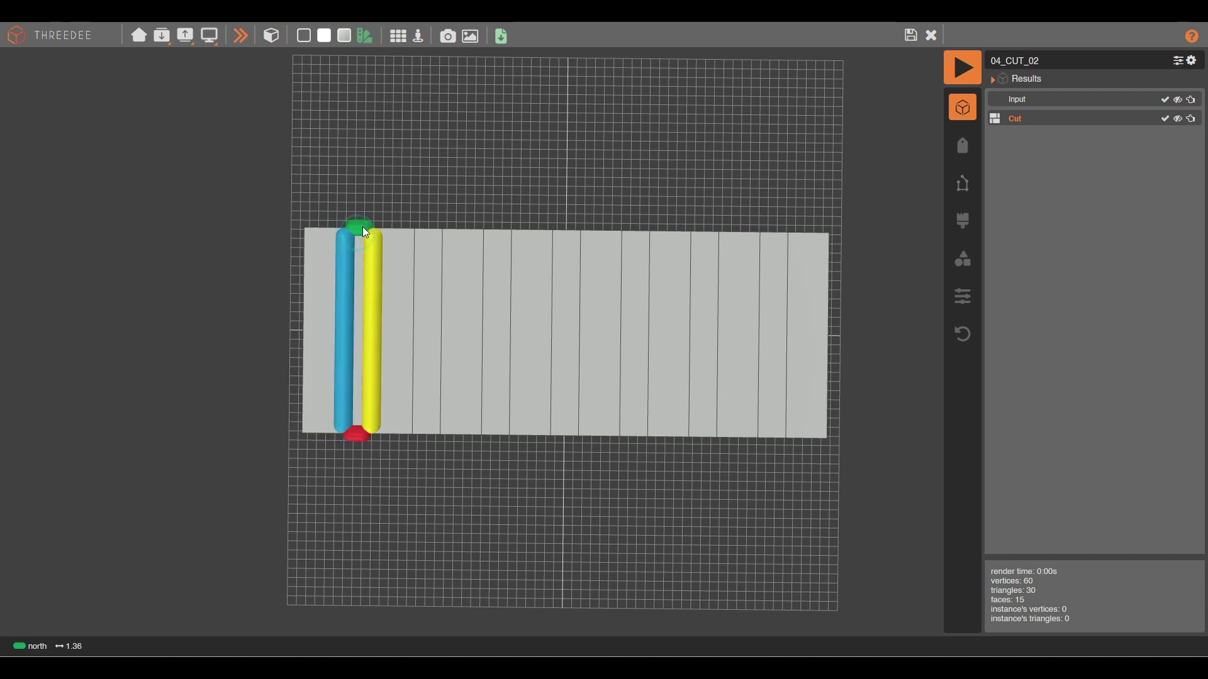
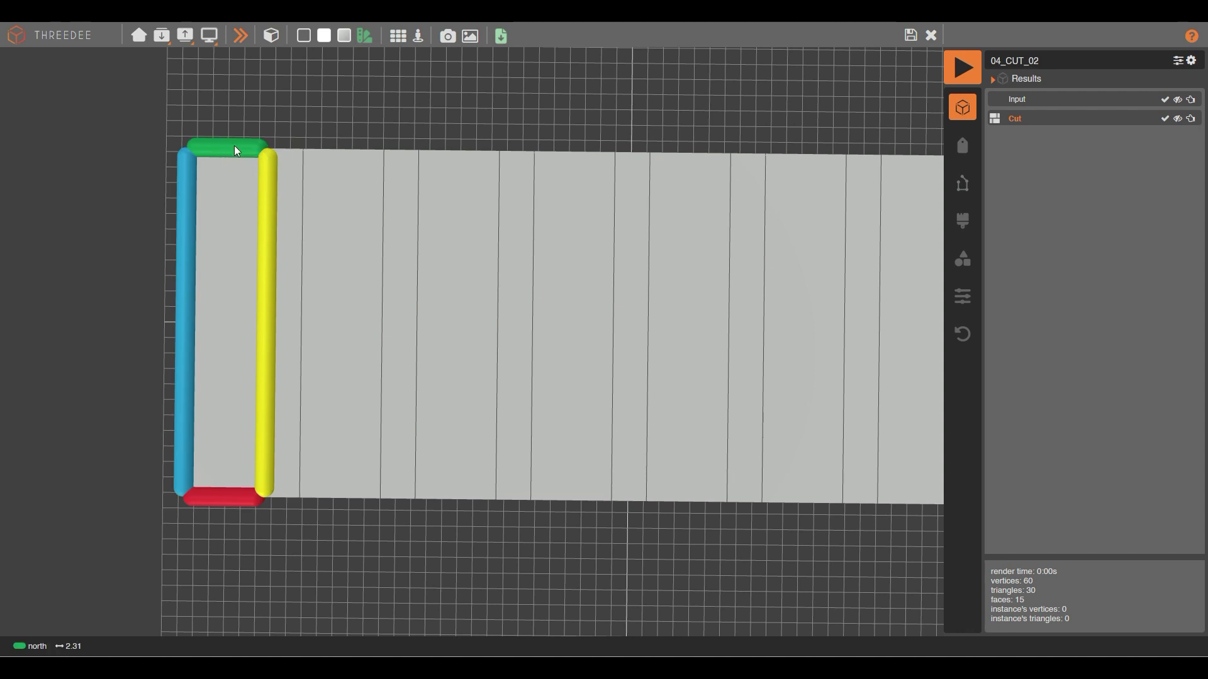
click(911, 35)
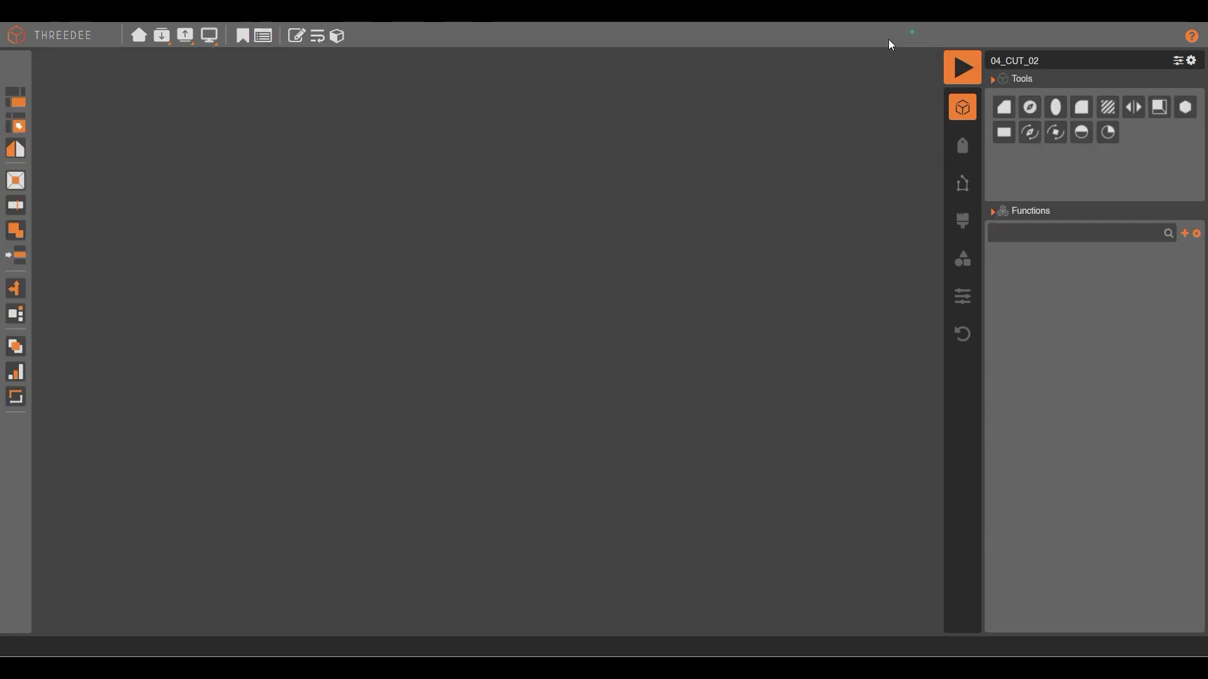
Set the adjust mode of the Cut node's repeat to first and last, save the node, and regenerate the model.
double_click(620, 194)
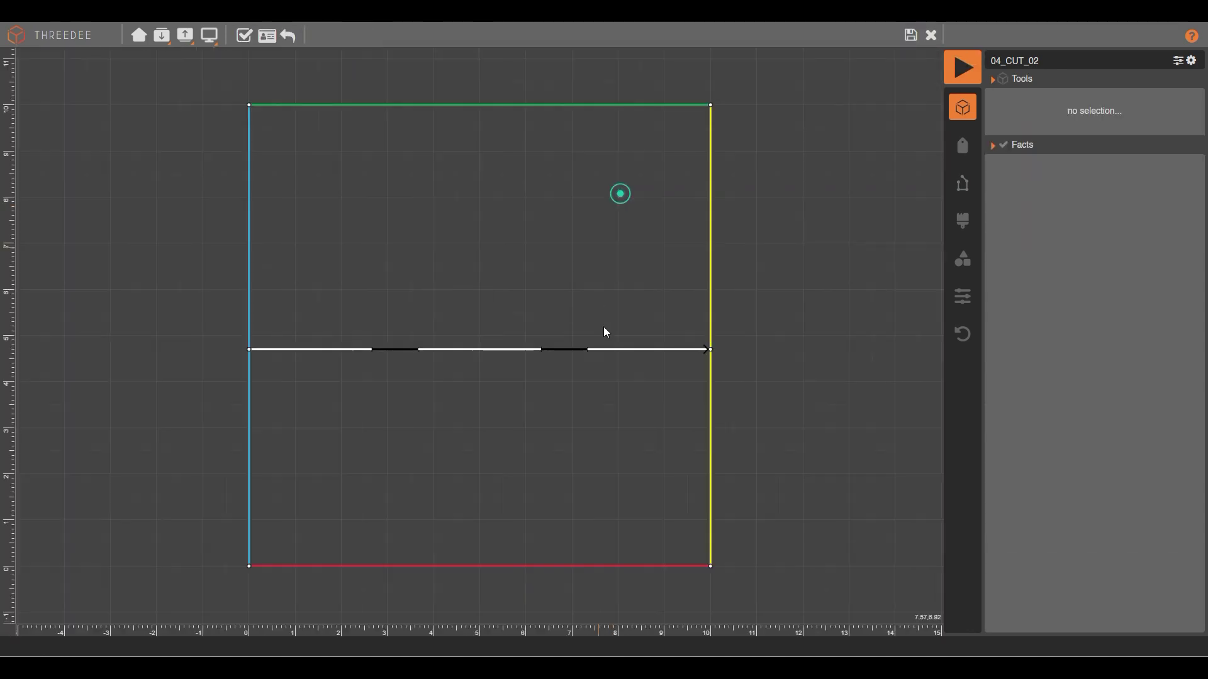
click(466, 349)
click(321, 35)
click(511, 451)
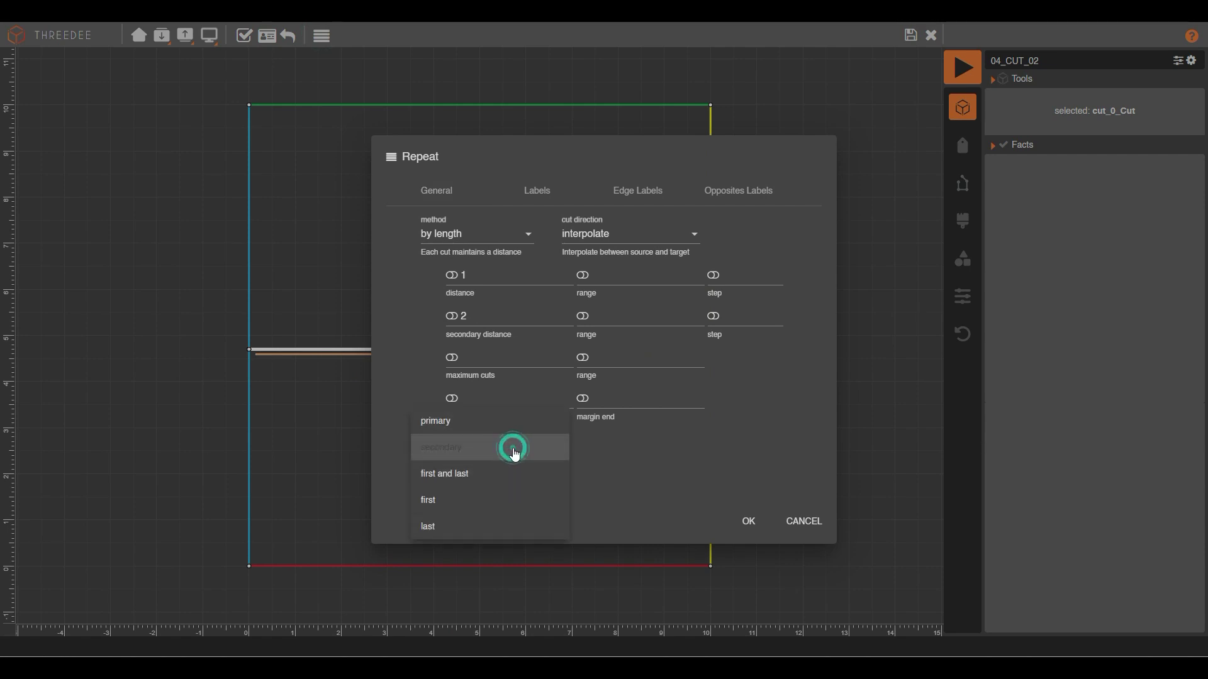
click(471, 476)
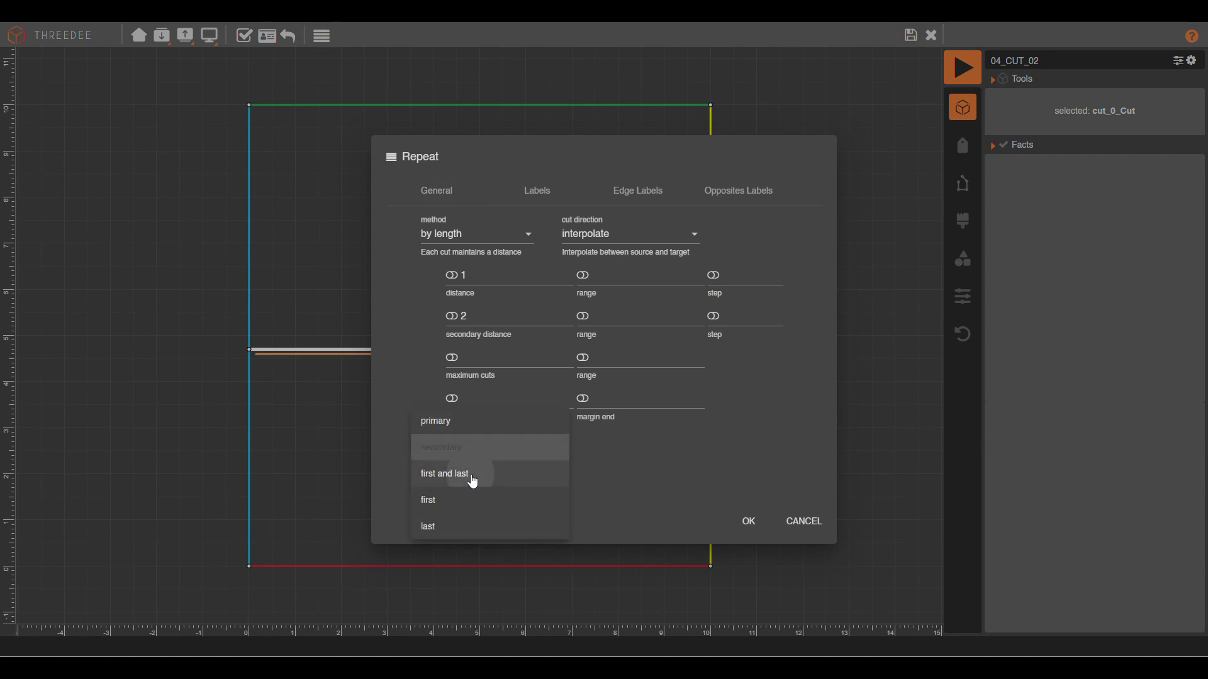
click(752, 522)
click(907, 34)
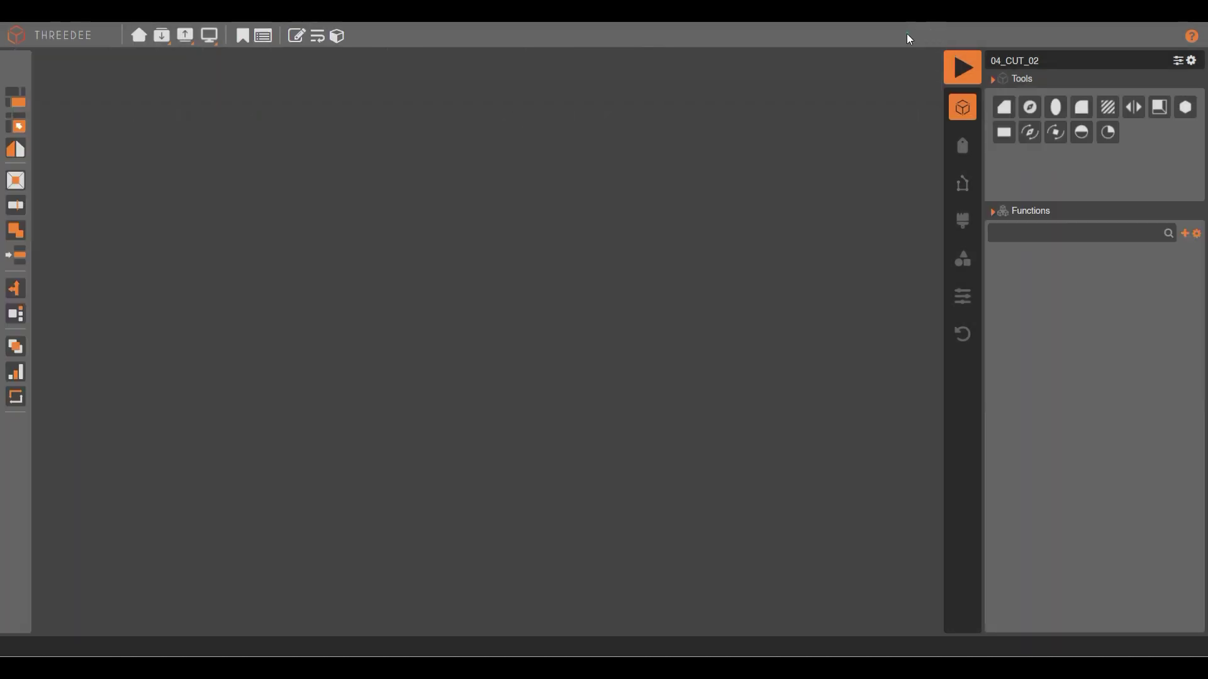
click(962, 67)
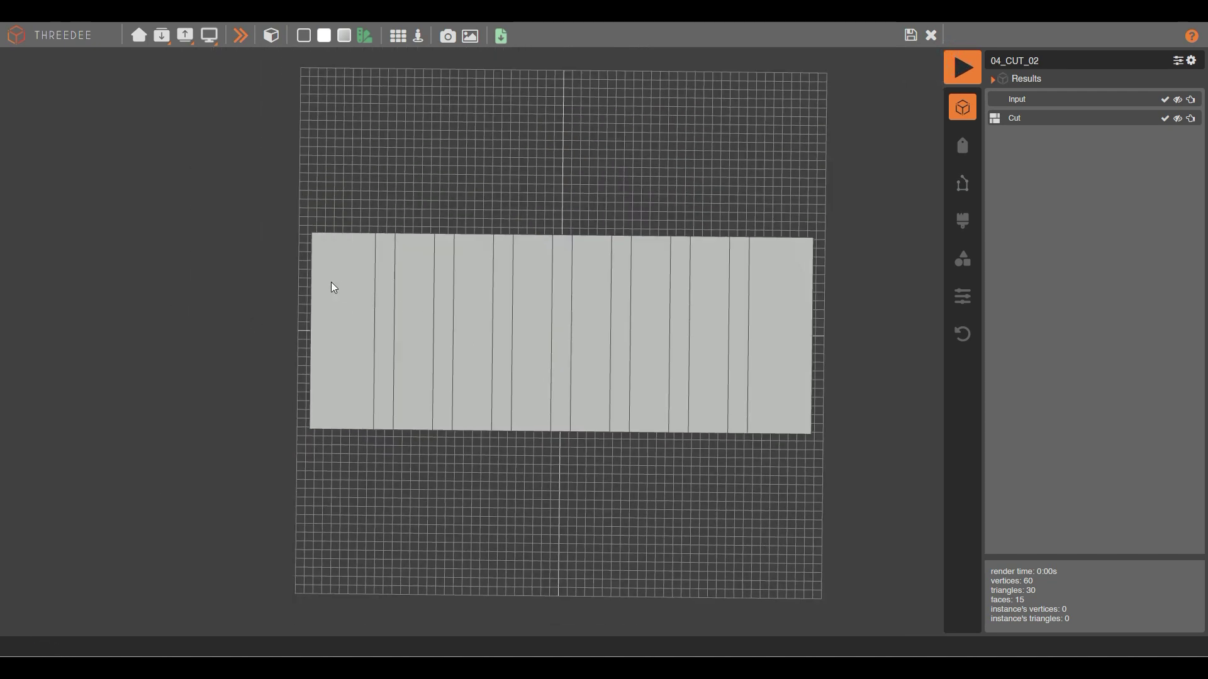
Compare the first and last strips with the narrow and wide strips between them, and close the result view.
click(332, 285)
click(803, 267)
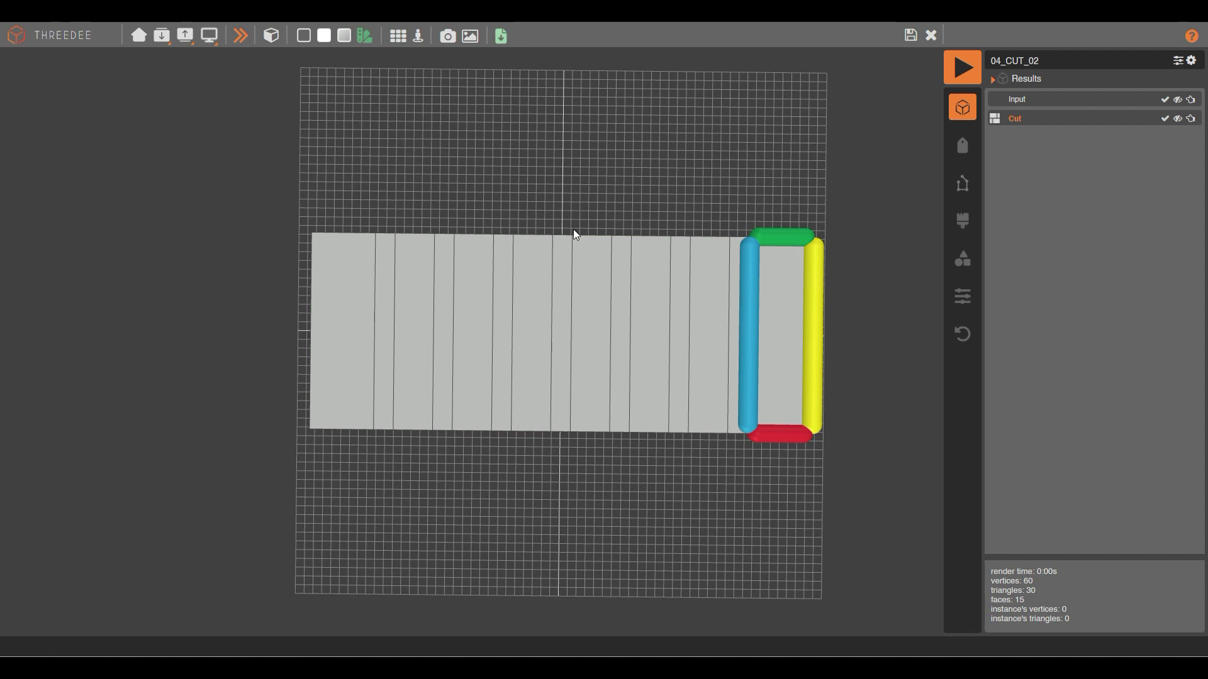
click(386, 246)
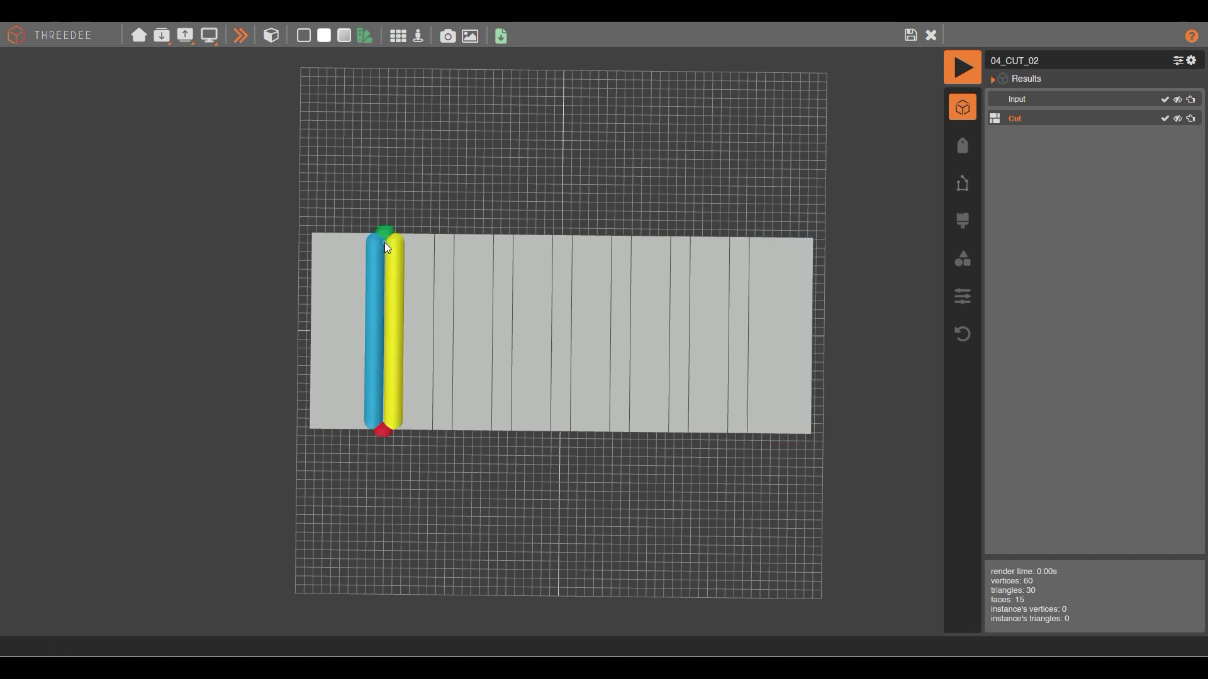
click(426, 247)
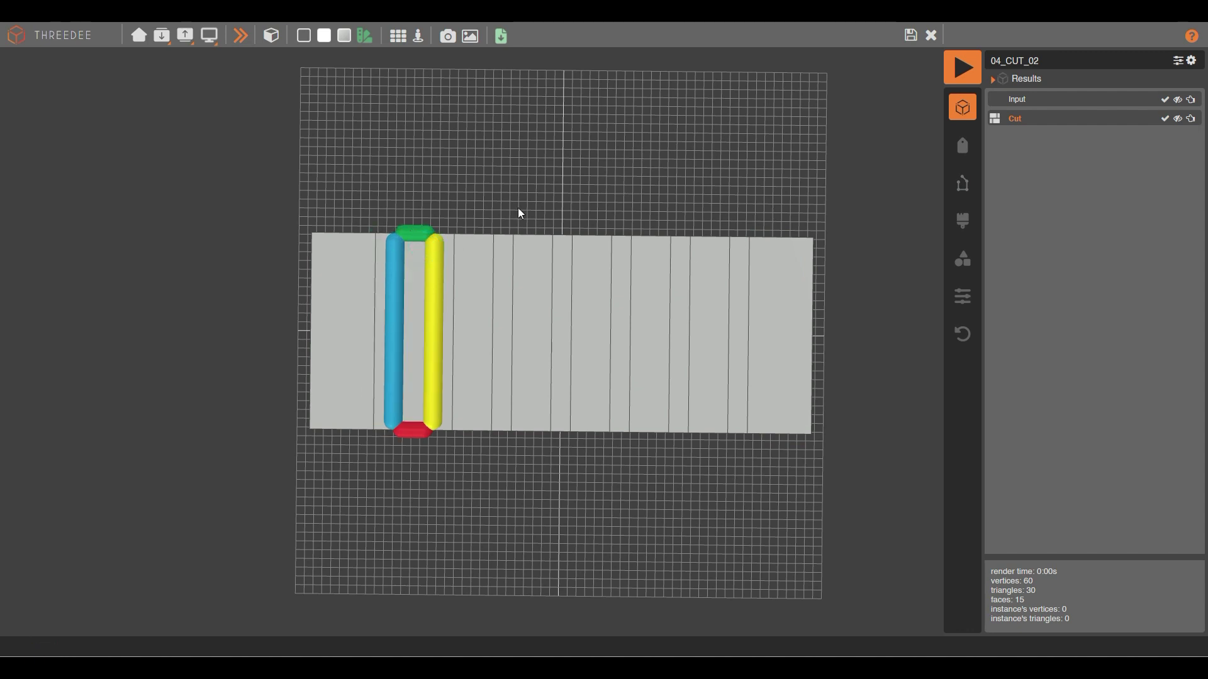
click(931, 35)
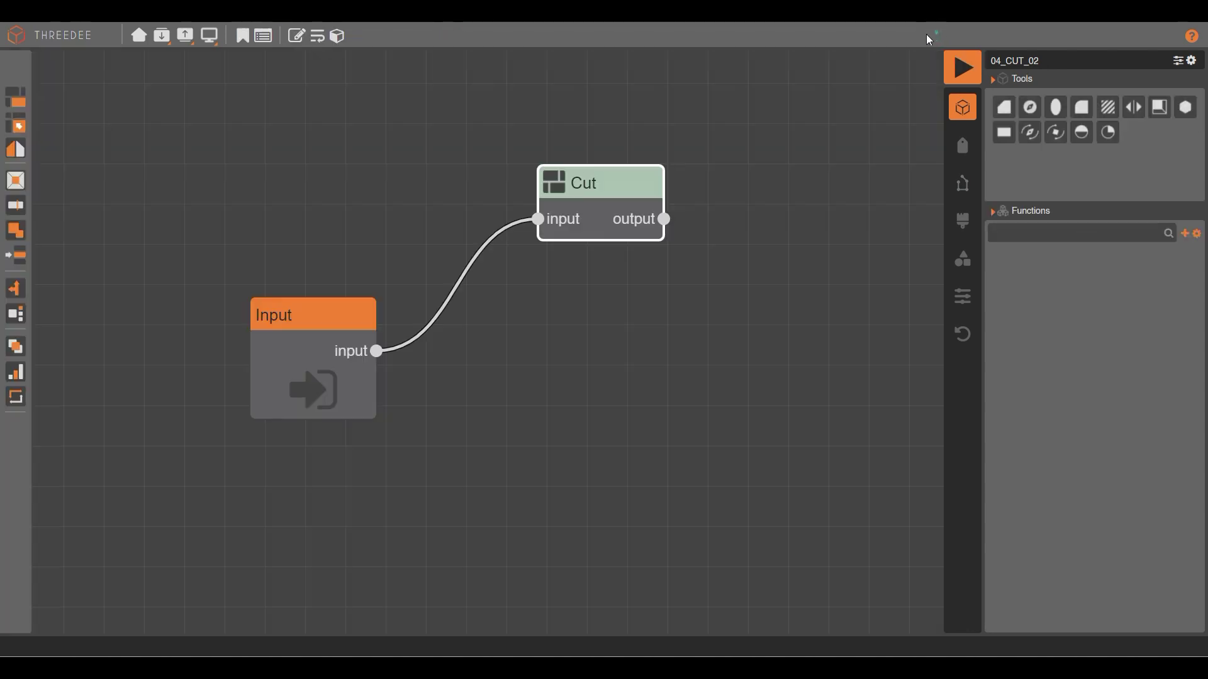
Set the adjust mode of the Cut node's repeat to first and regenerate the model to examine the first strip.
double_click(615, 198)
click(436, 347)
click(322, 35)
click(520, 451)
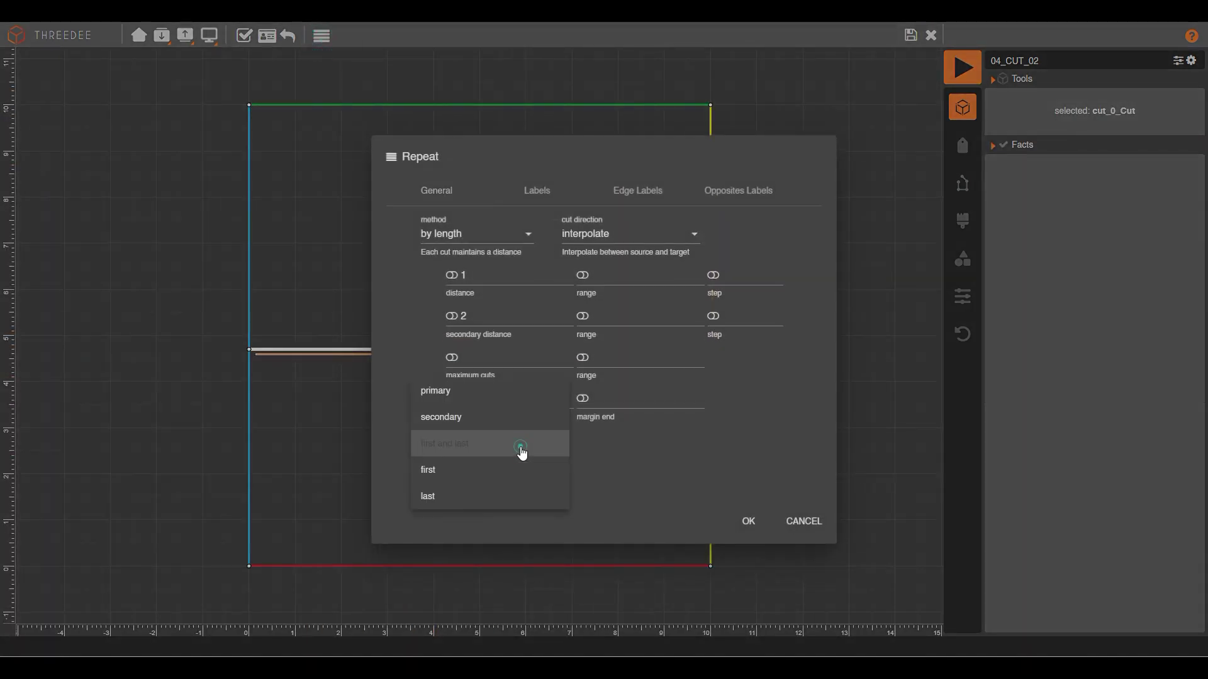
click(446, 470)
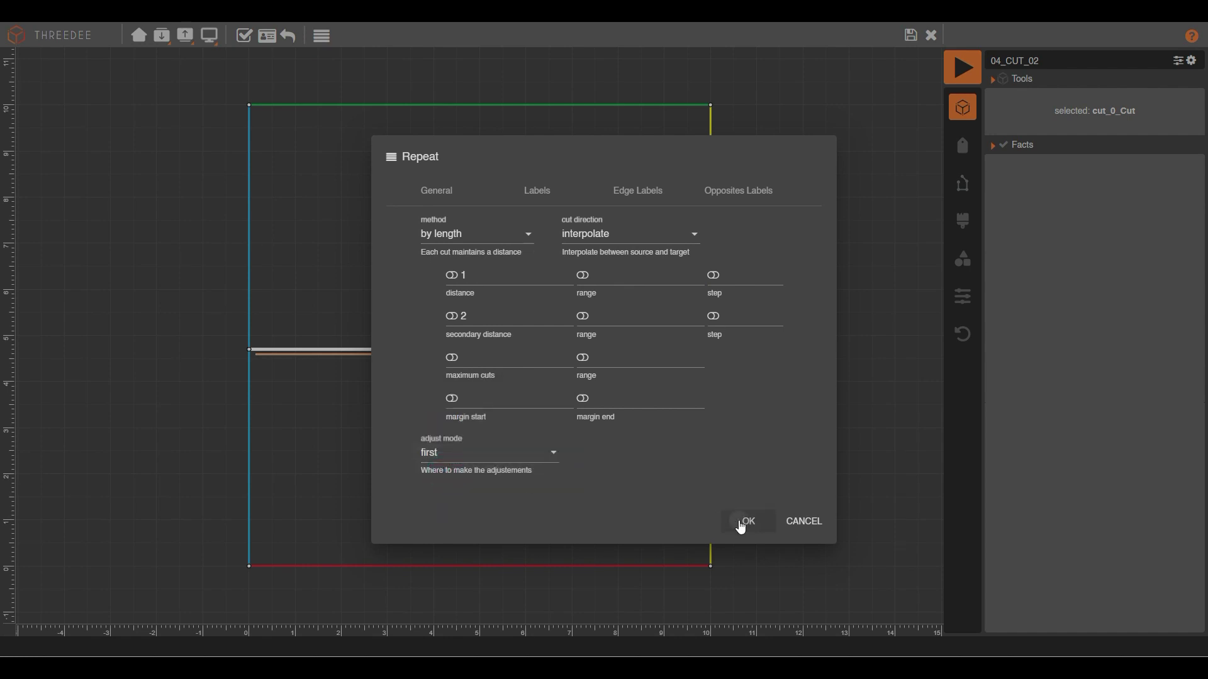
click(739, 520)
click(985, 64)
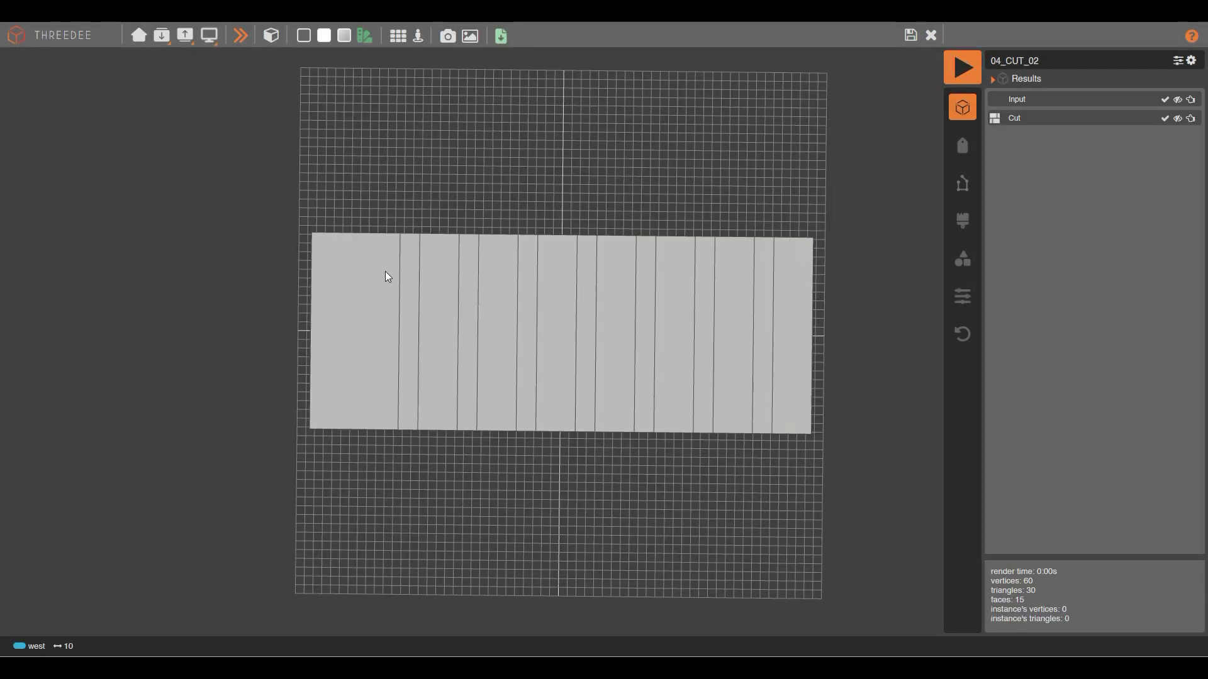
click(385, 270)
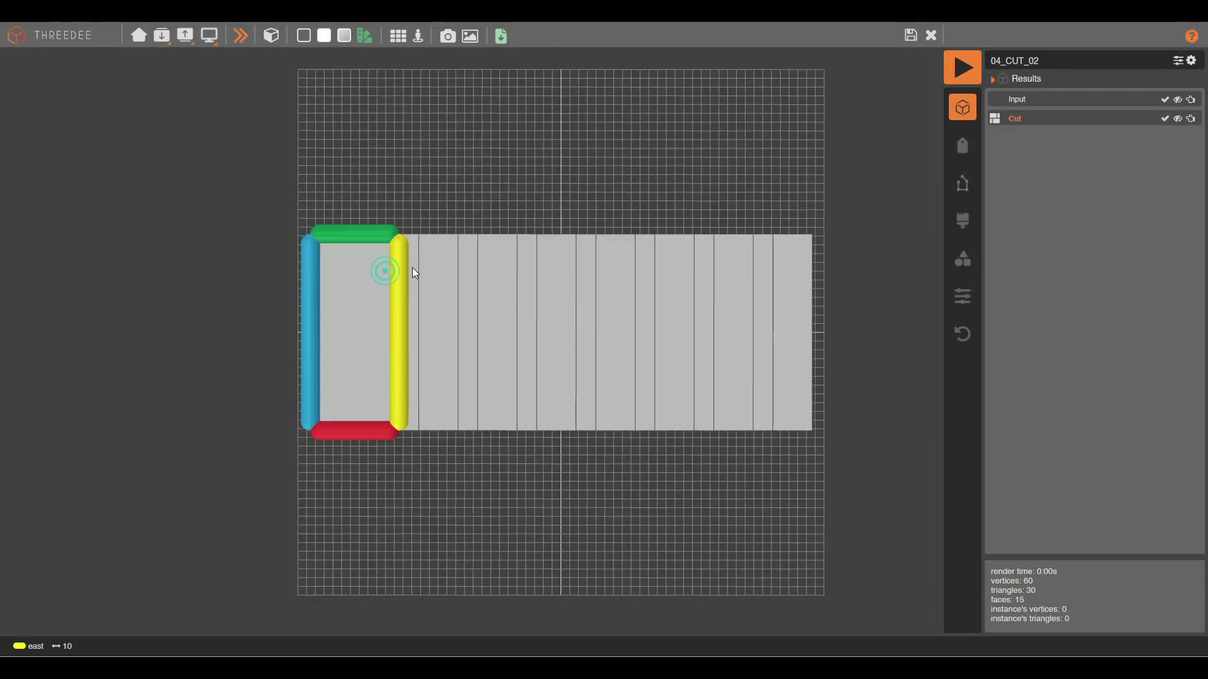
click(932, 36)
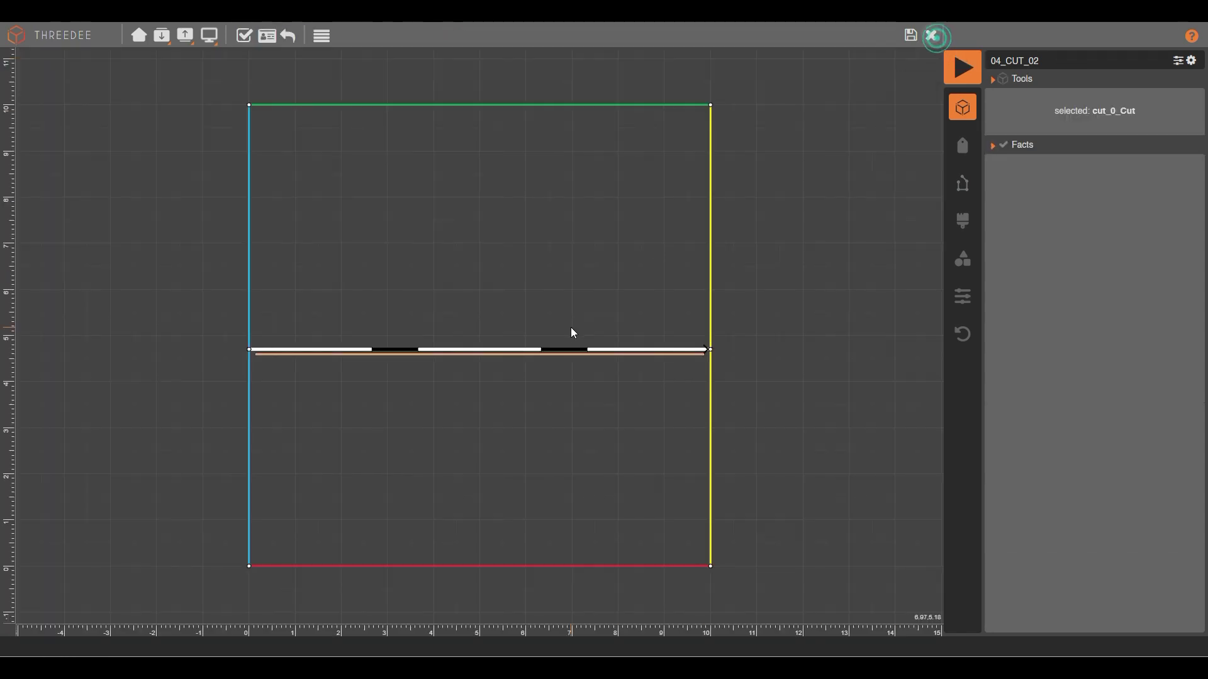
Set the repeat's adjust mode to last and regenerate the model to examine the last strip.
click(321, 36)
click(484, 446)
click(484, 464)
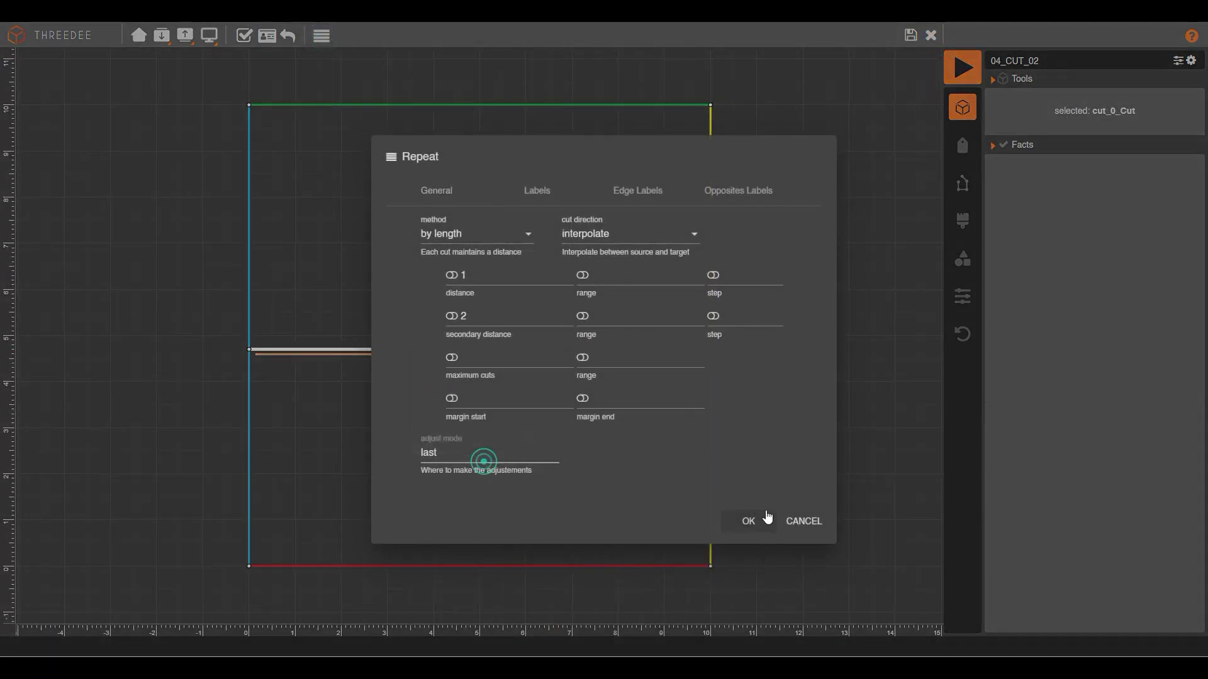
click(750, 519)
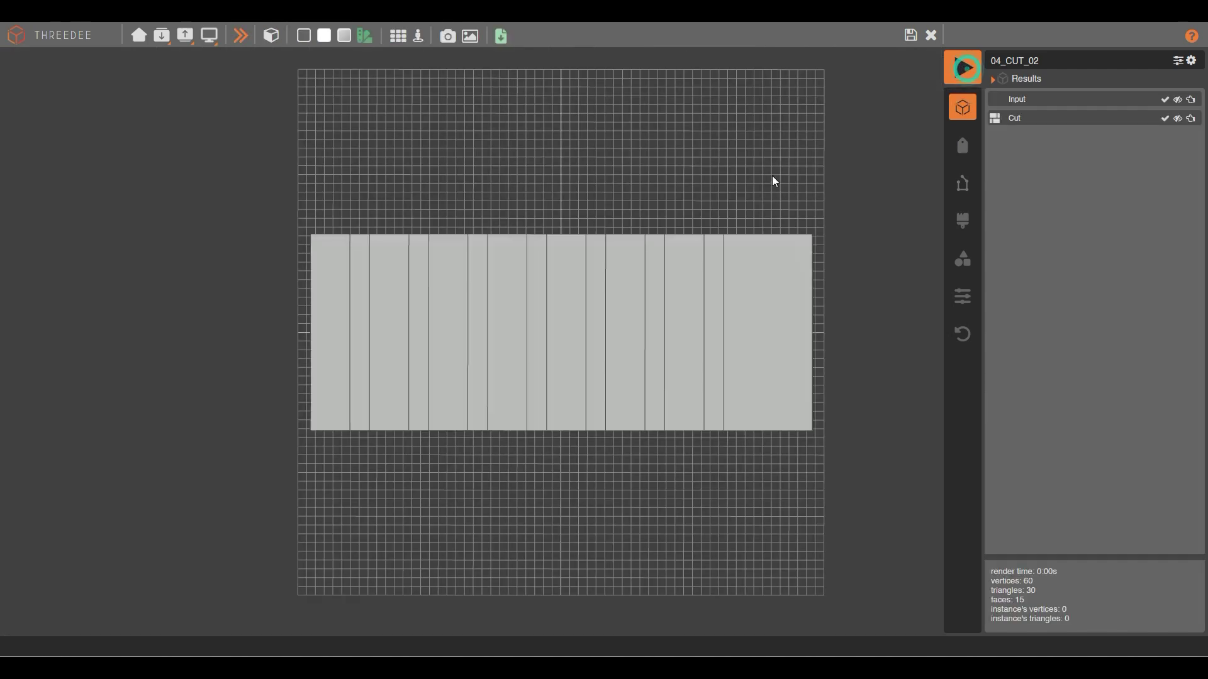
click(793, 286)
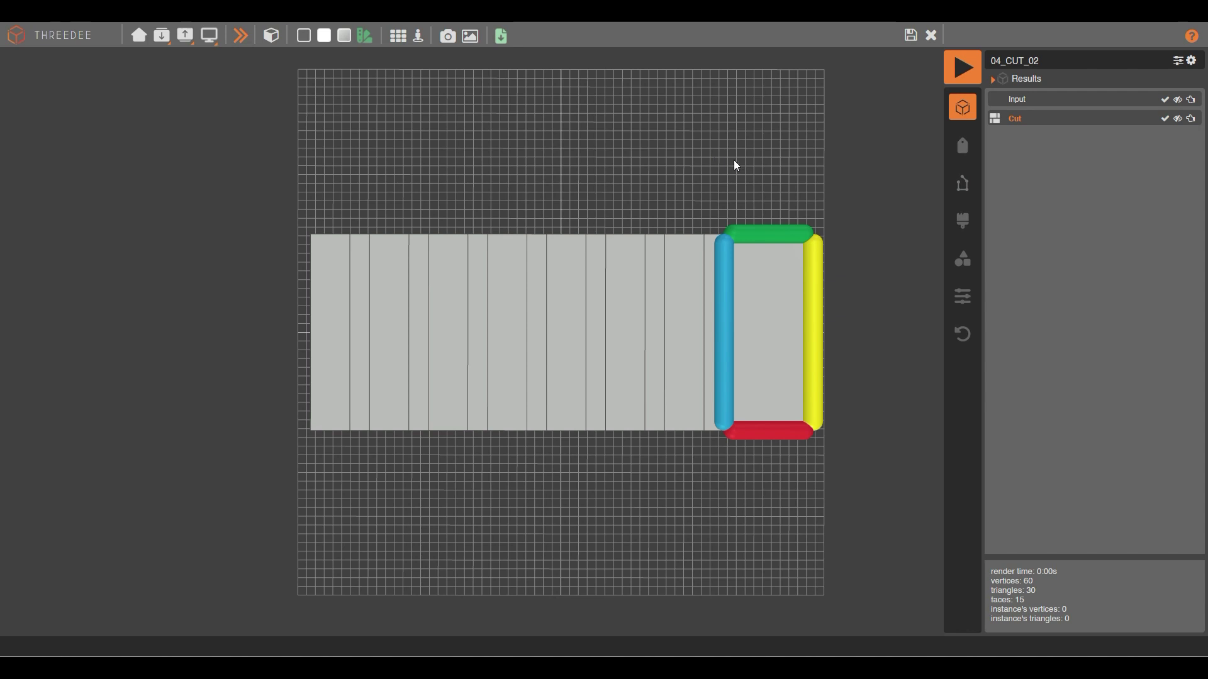
click(910, 35)
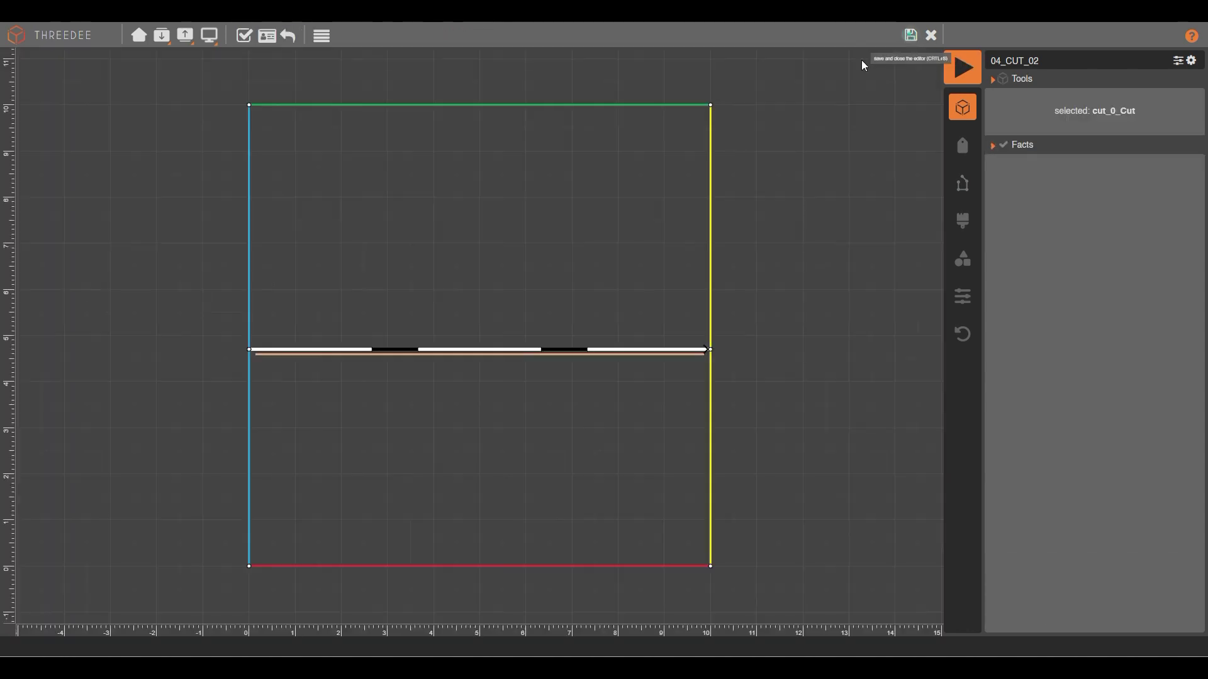
Label all primary faces of the cut's repeat as east and all secondary faces as west.
click(321, 36)
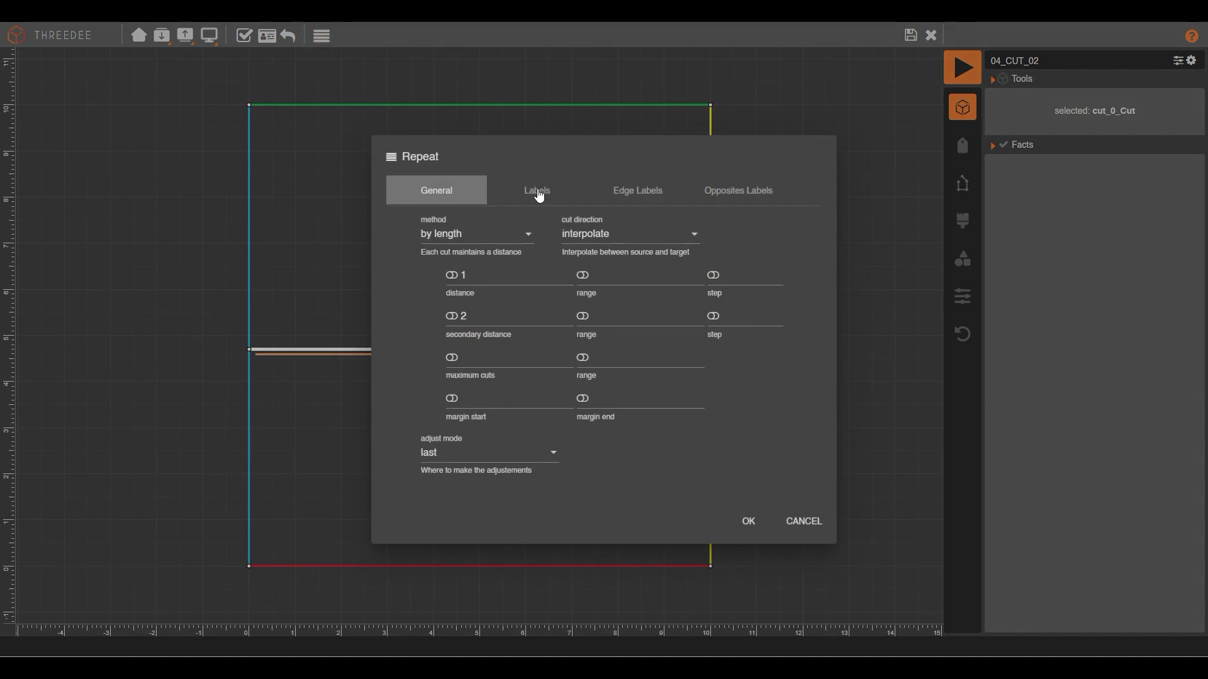
click(539, 197)
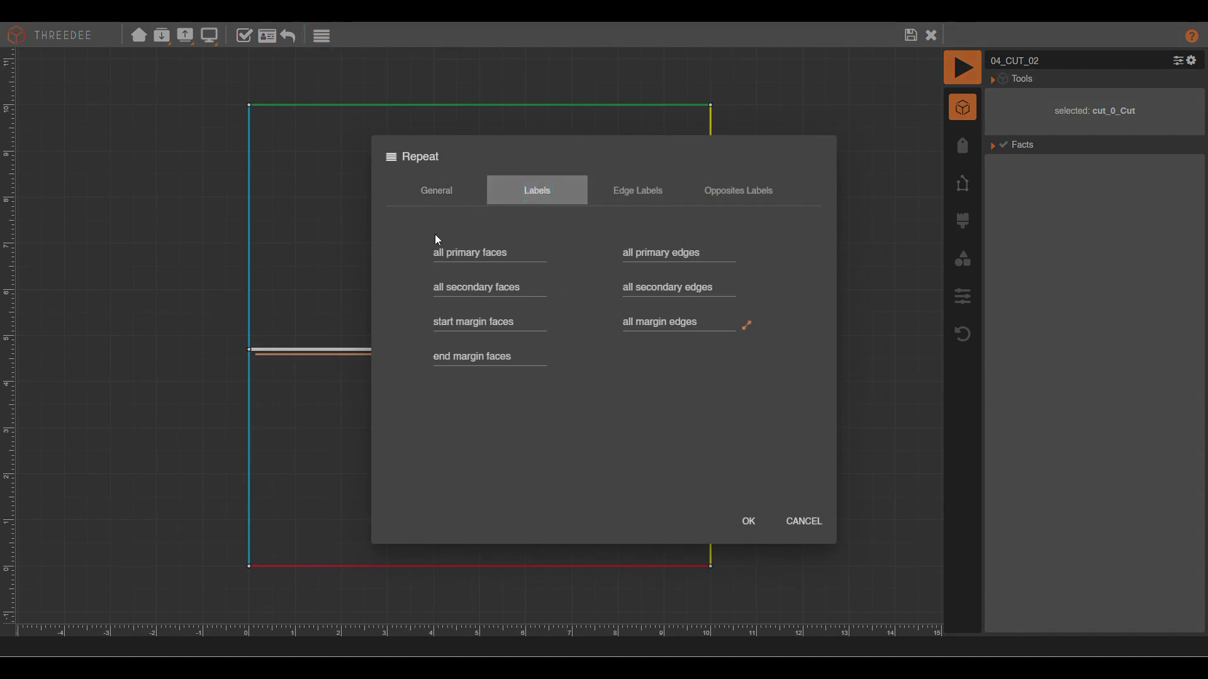
click(488, 252)
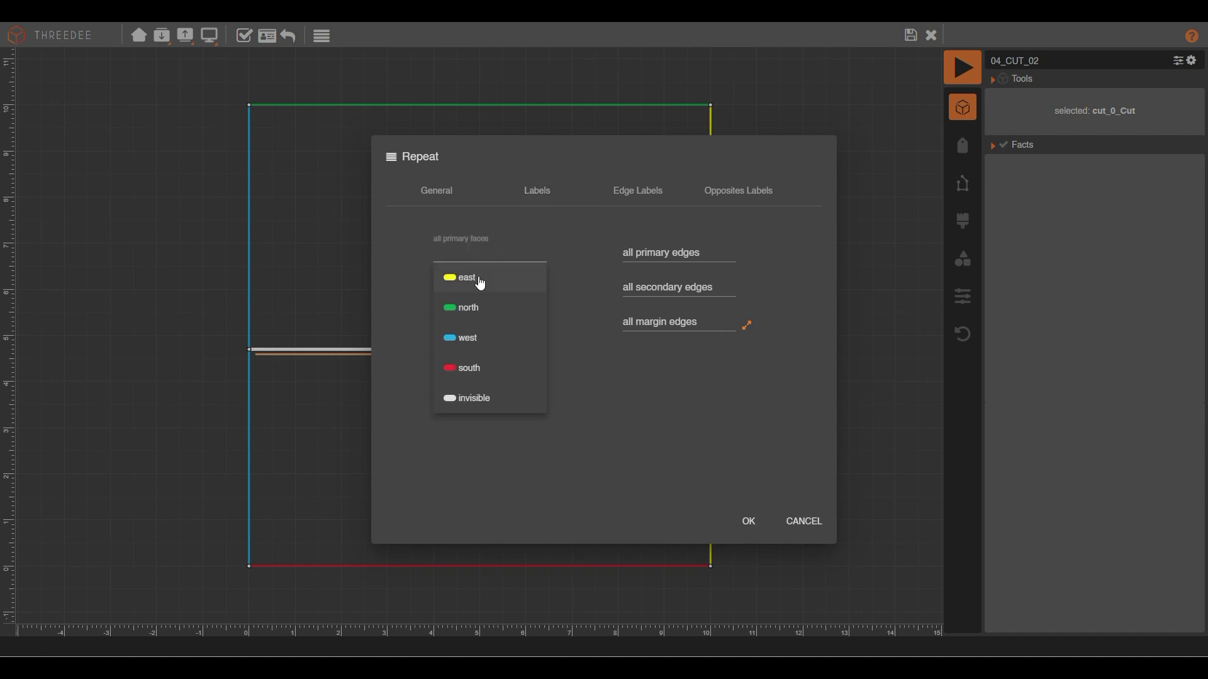
click(480, 279)
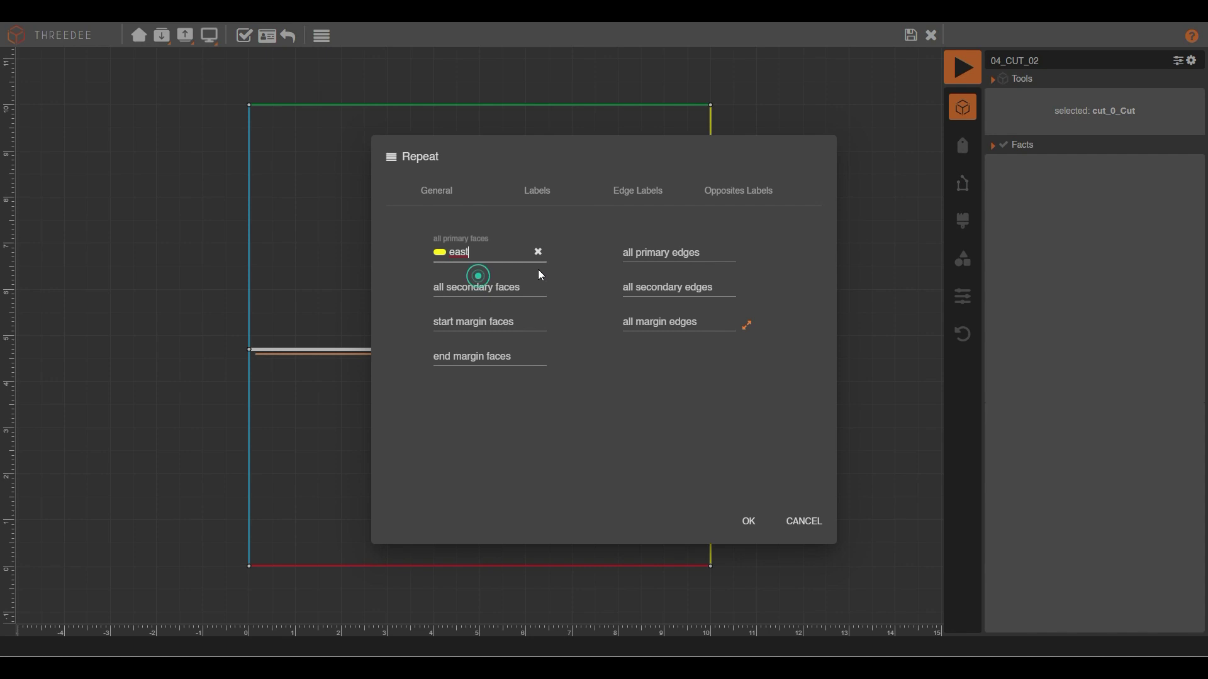
click(481, 286)
click(482, 367)
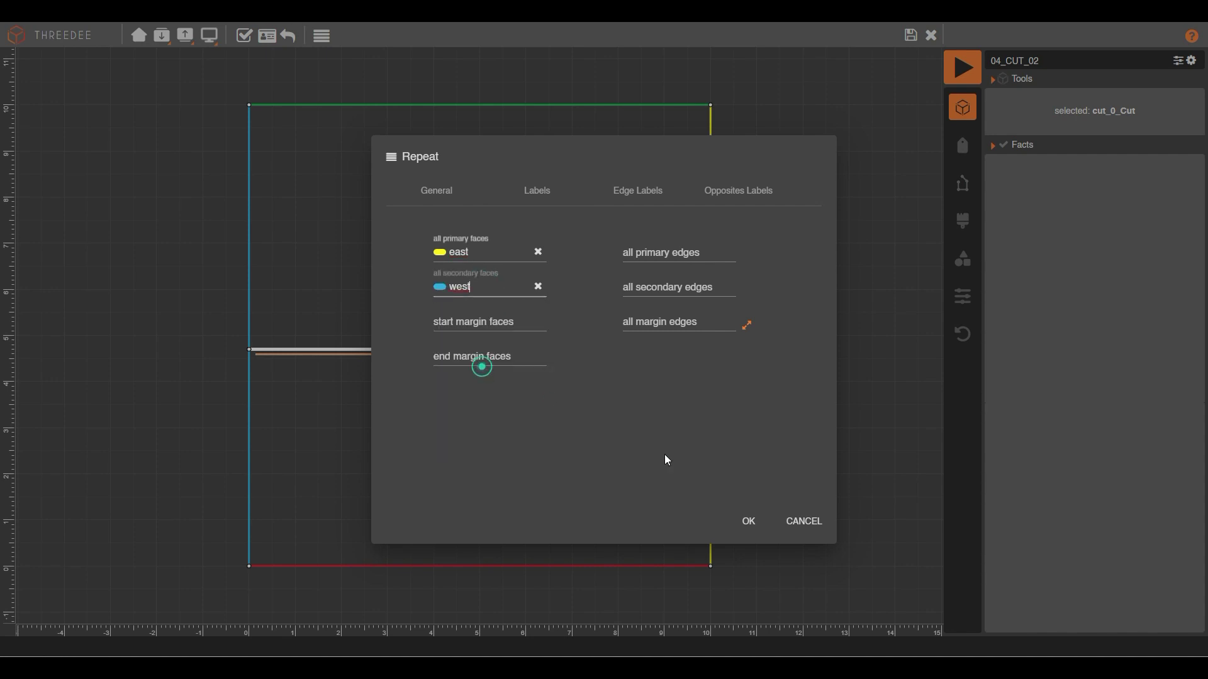
click(747, 523)
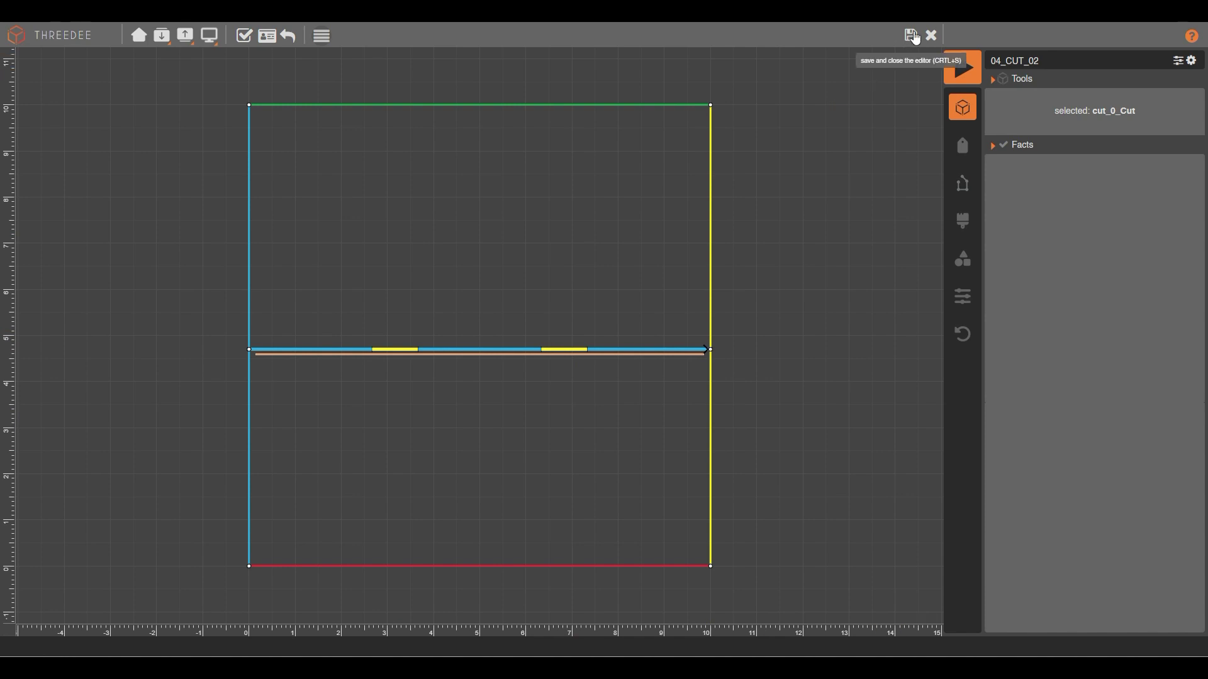
Set the repeat's adjust mode to primary, save the Cut node, and regenerate the model to examine the labelled strips.
click(322, 36)
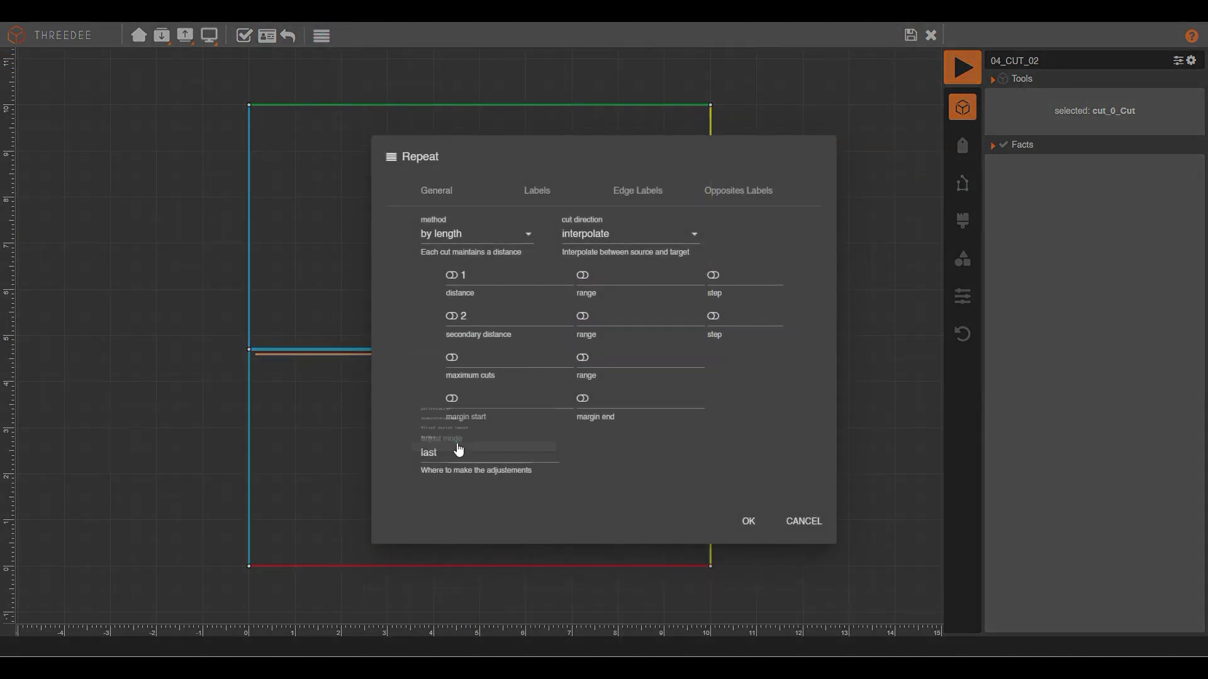
click(453, 450)
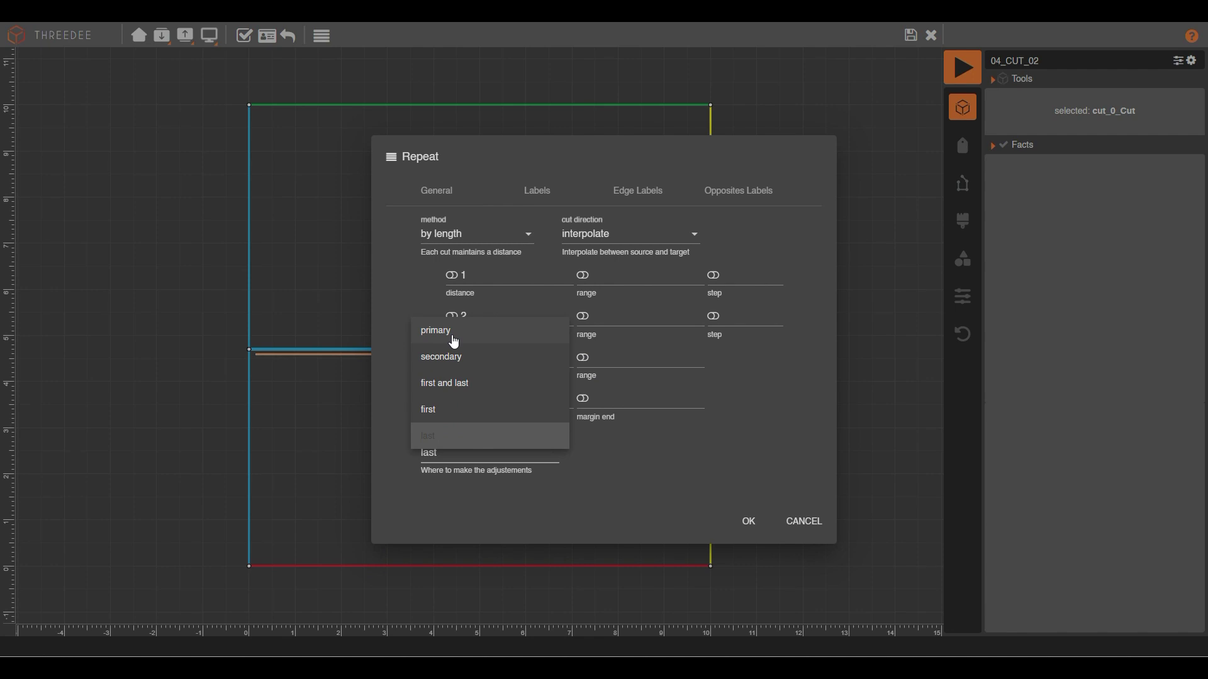
click(454, 342)
click(753, 523)
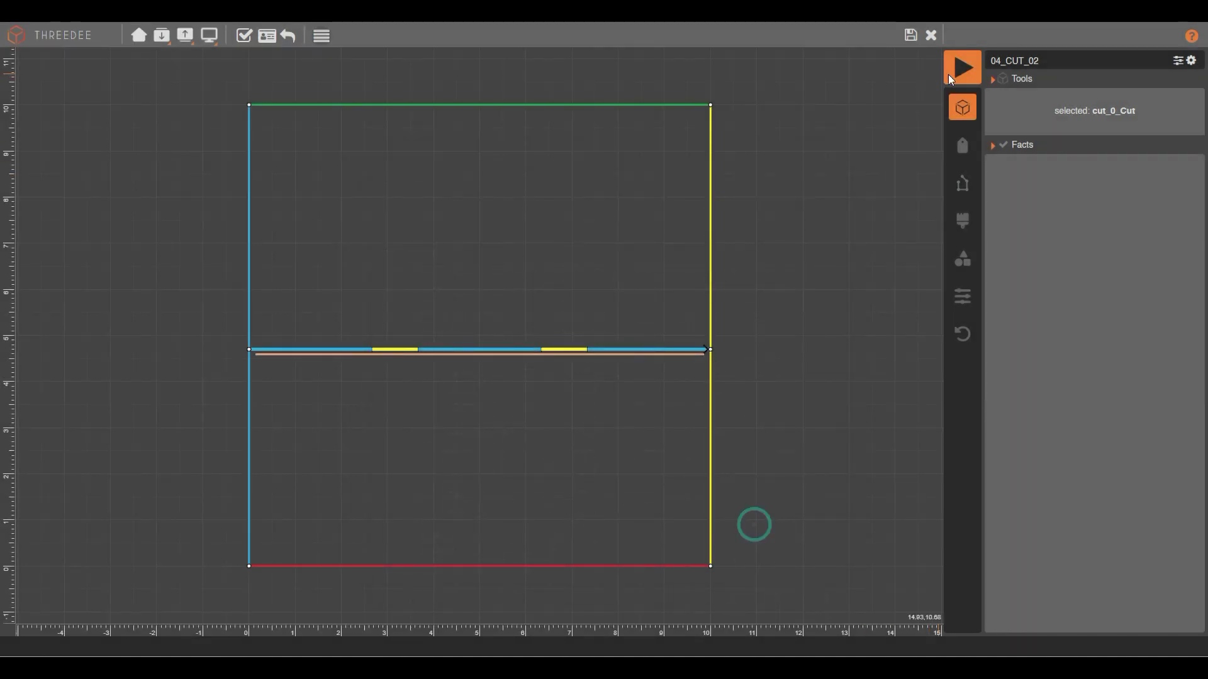
click(911, 34)
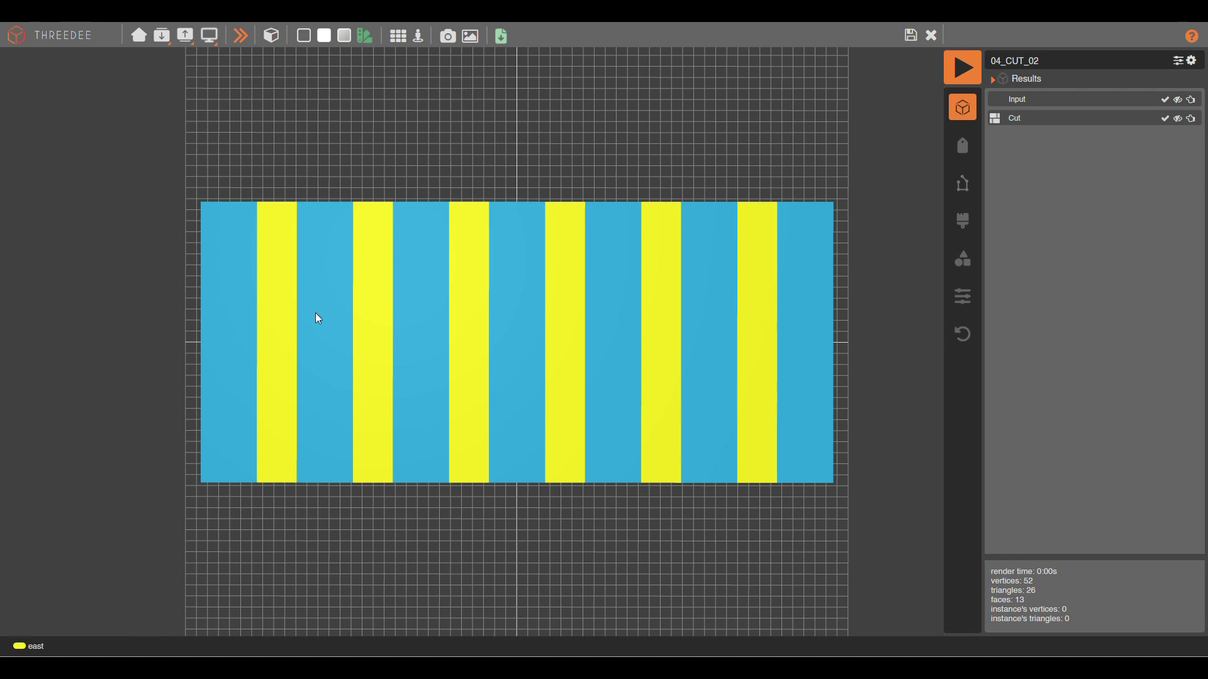
click(231, 295)
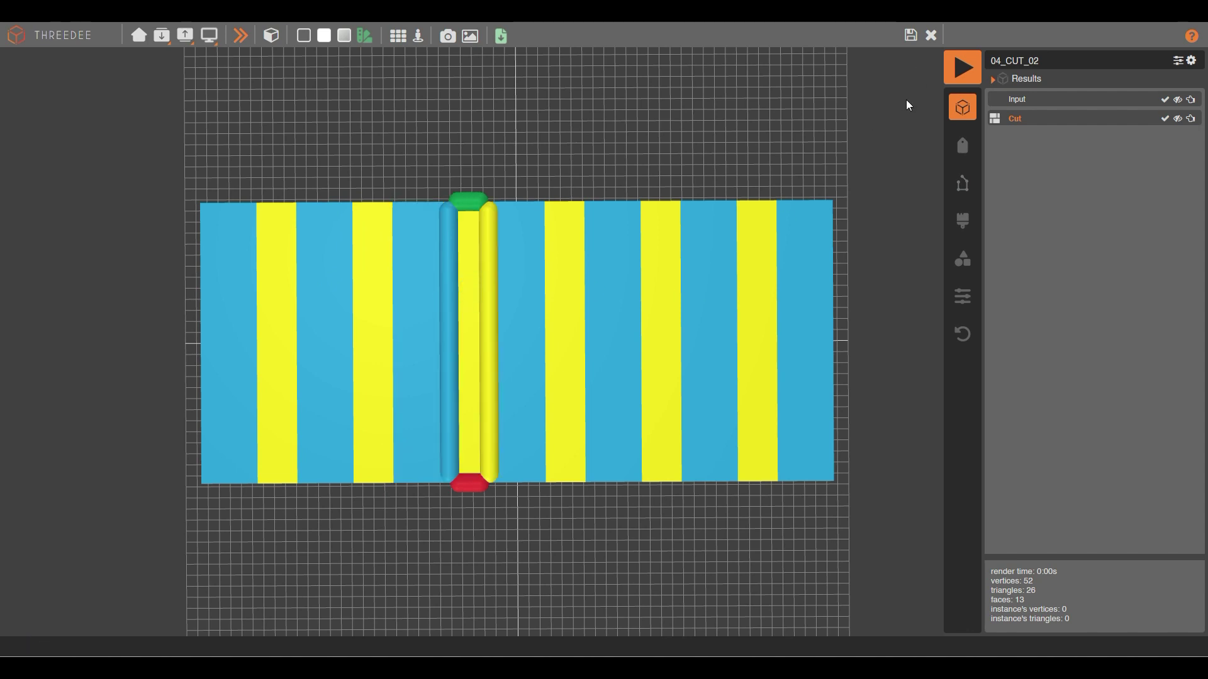
click(930, 35)
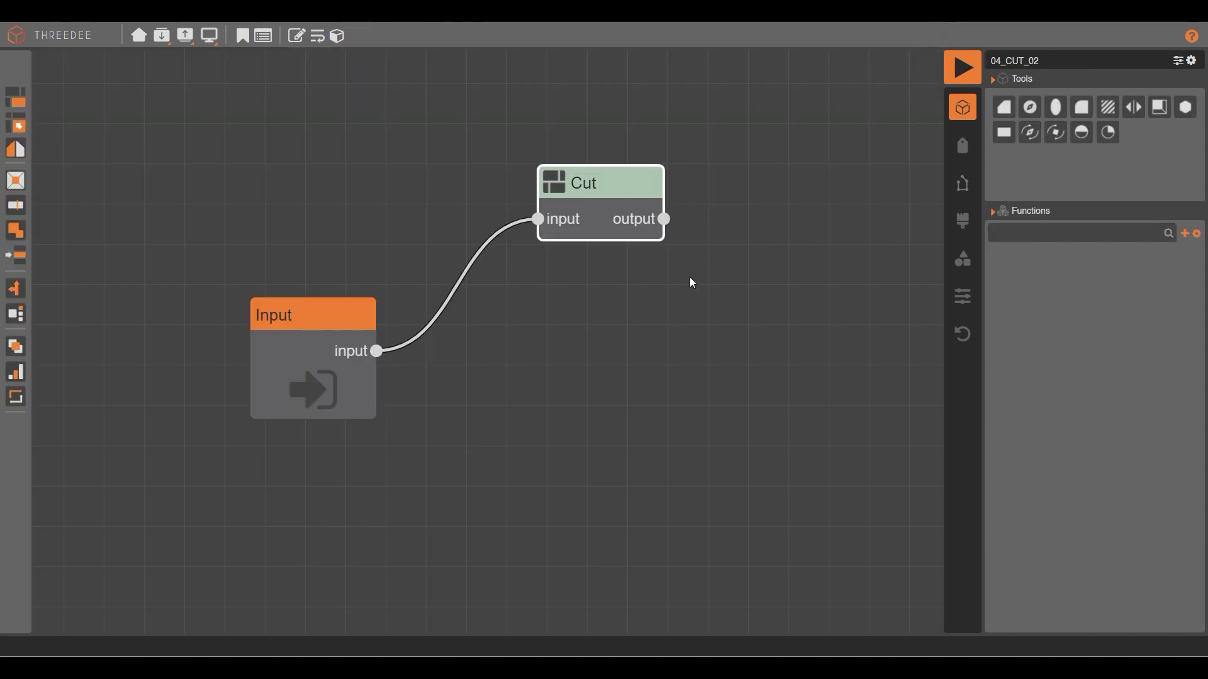
Reshape the input plane by moving its upper vertices to (-5.5, 10) and (26.5, 10), save it, and regenerate the model to examine the strips.
double_click(233, 395)
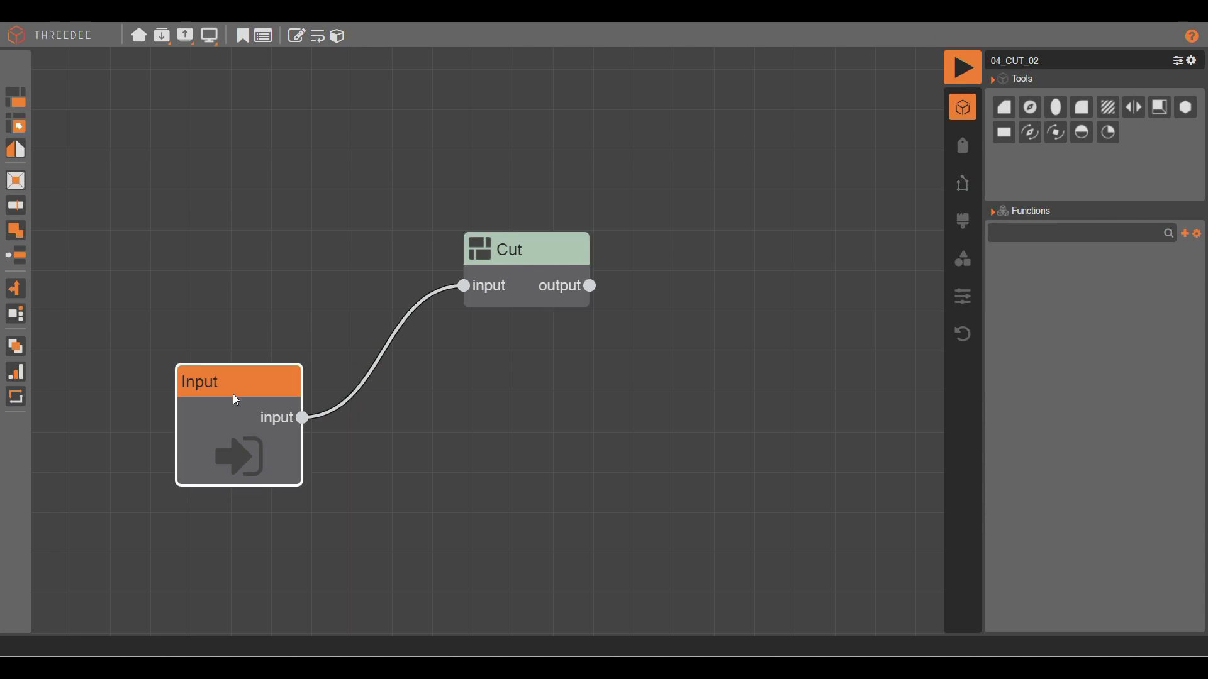
scroll(746, 383, down, 3)
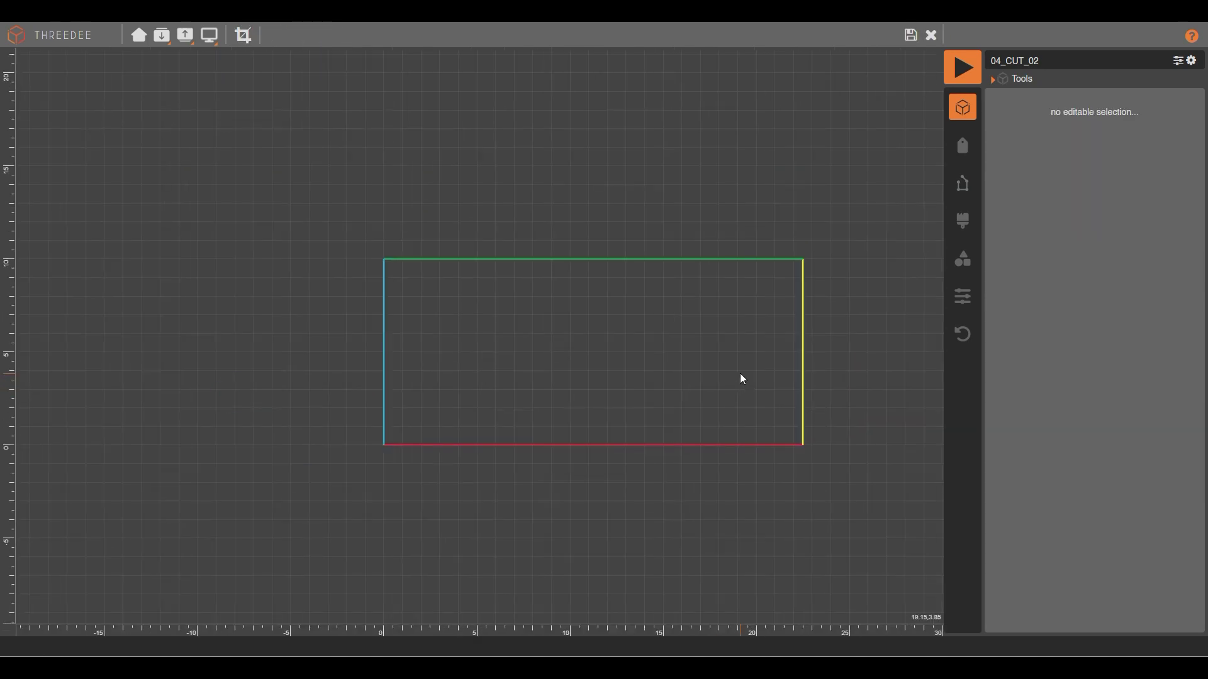
click(384, 259)
drag(384, 259, 281, 261)
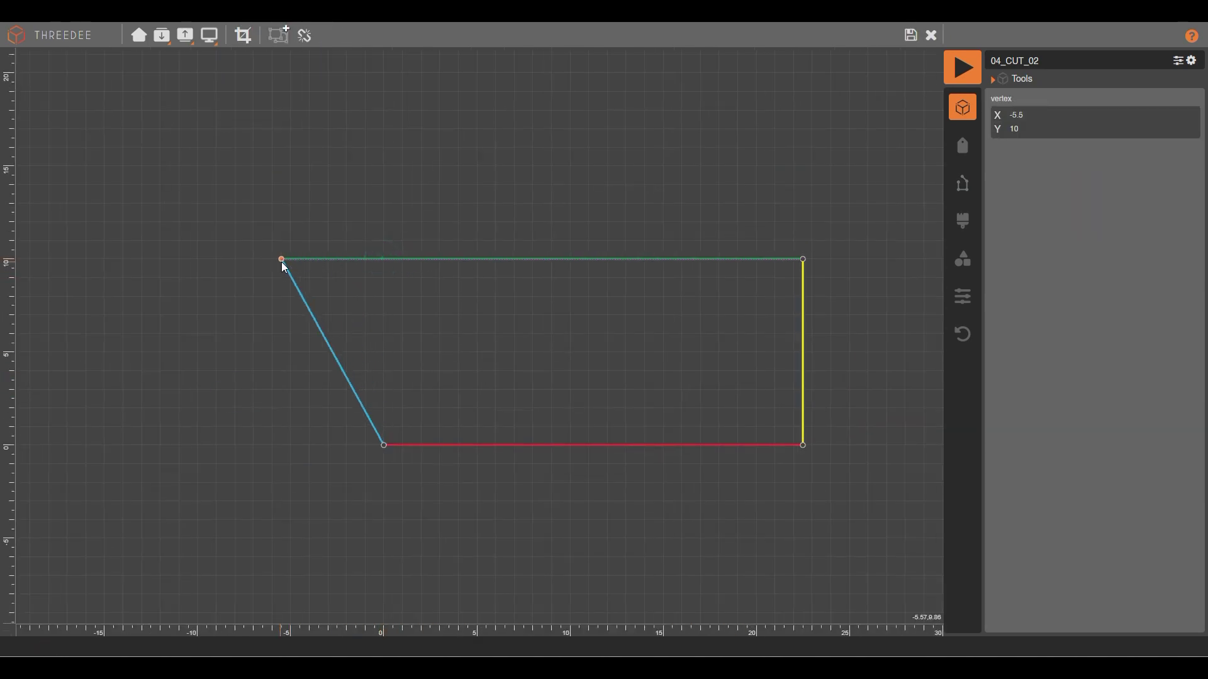
click(803, 305)
drag(803, 259, 877, 260)
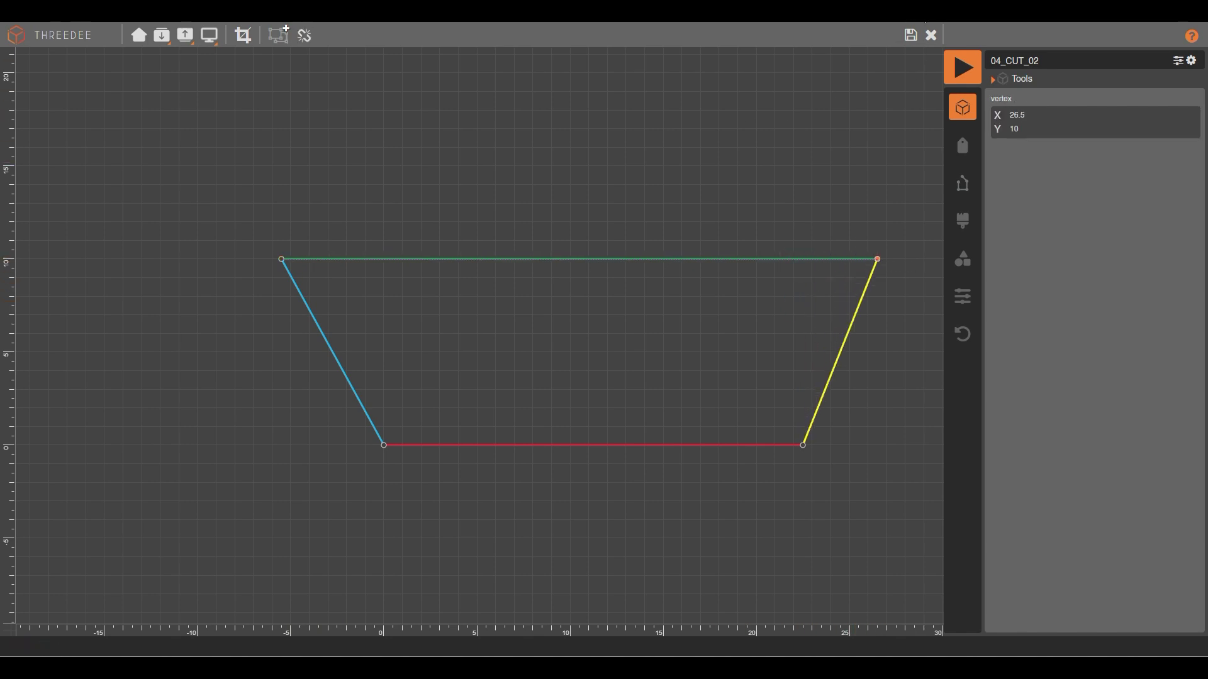
click(910, 35)
click(960, 68)
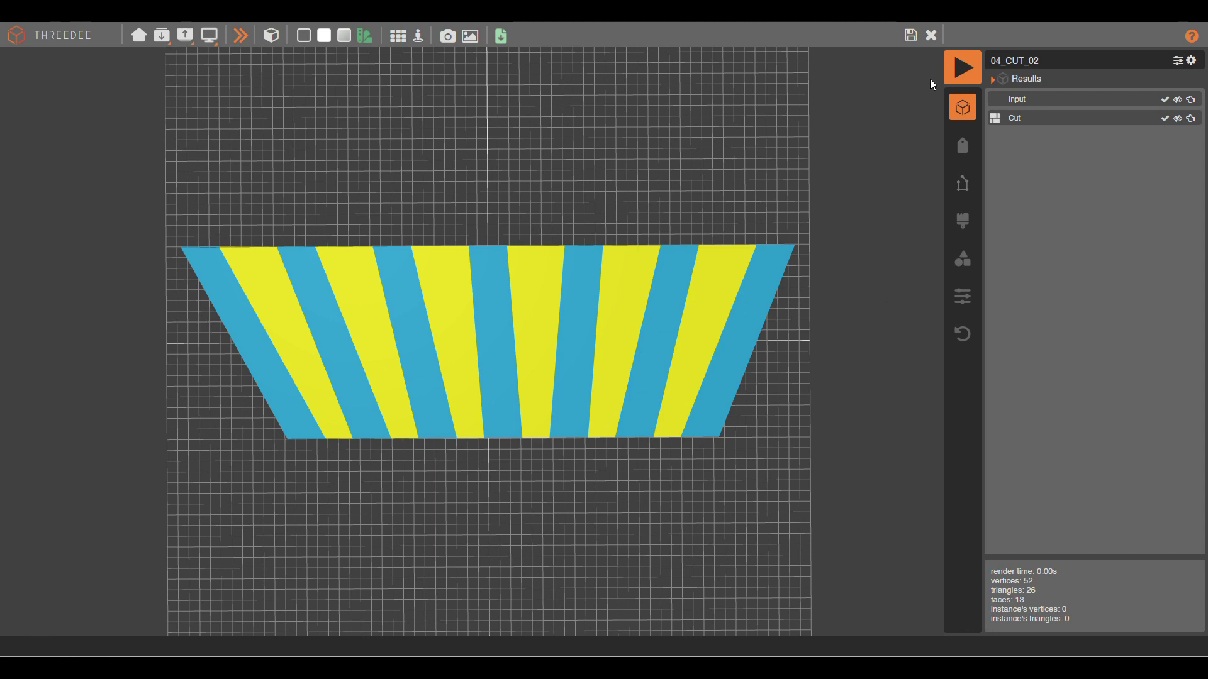
click(911, 35)
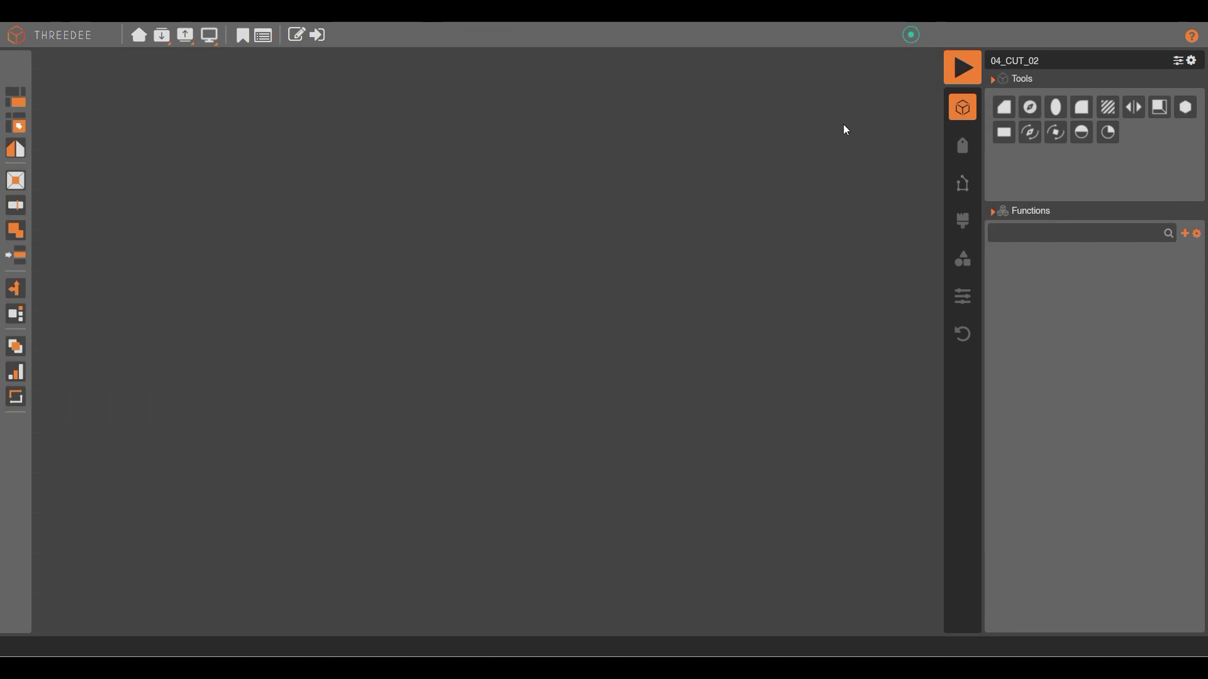
Set the cut direction of the Cut node's repeat to parallel to source and regenerate the model to examine the strips.
double_click(527, 260)
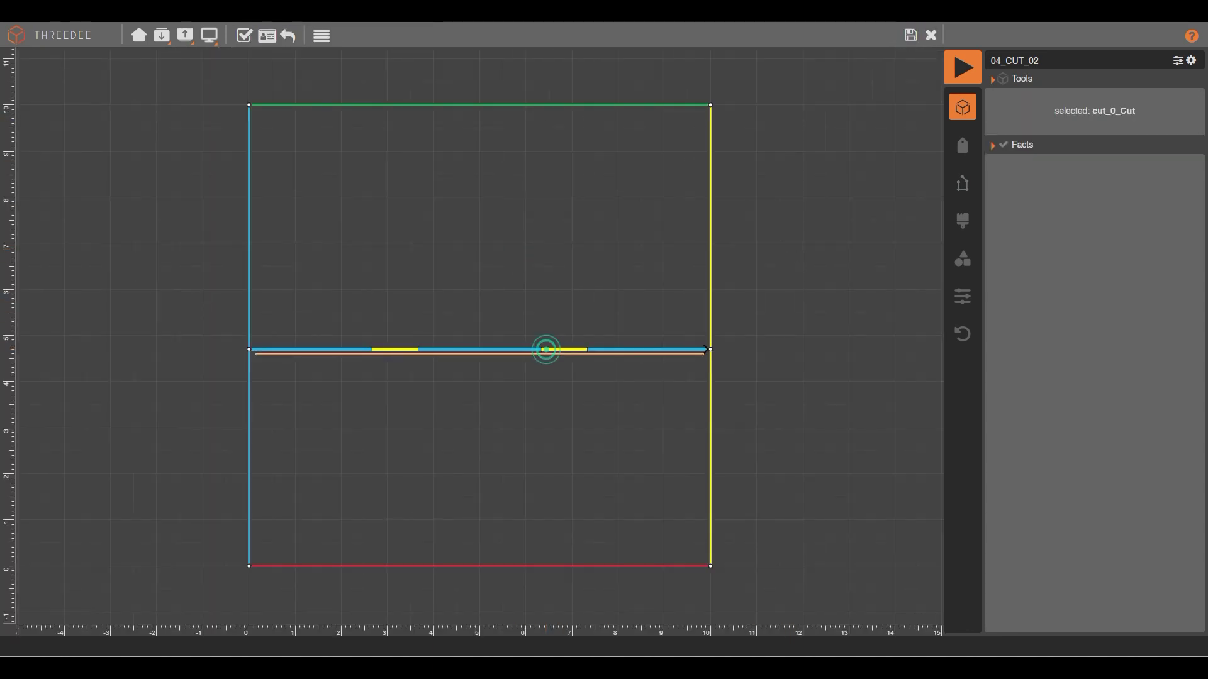
click(322, 36)
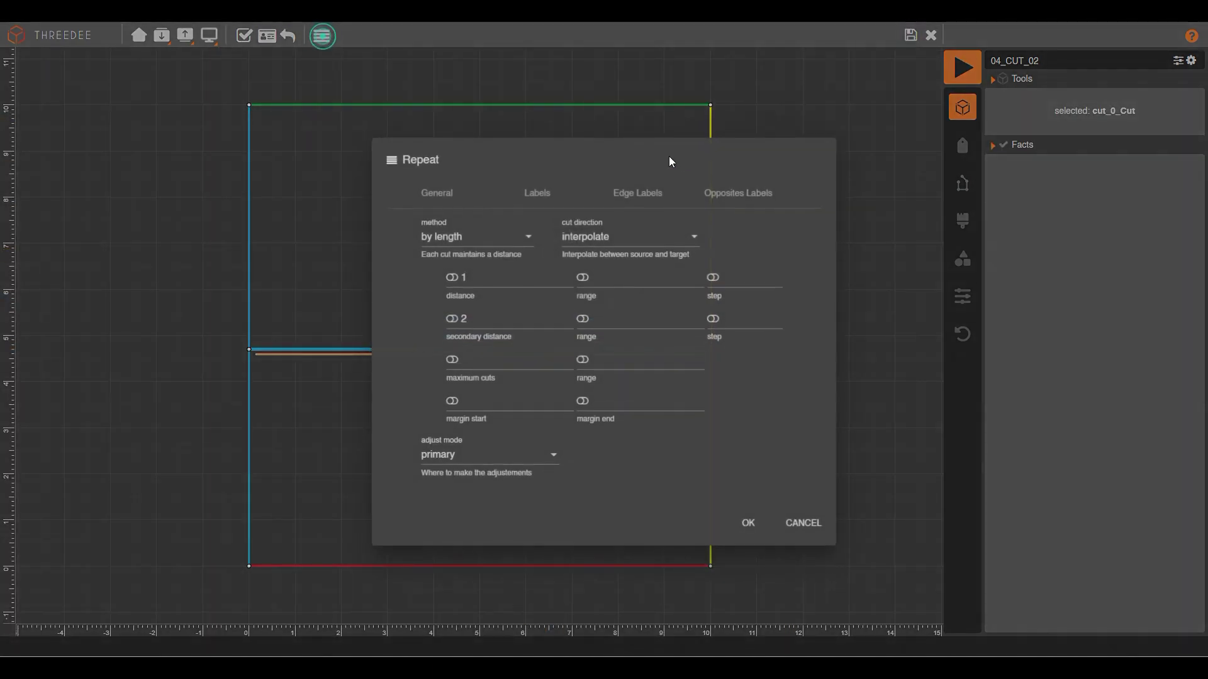
click(668, 242)
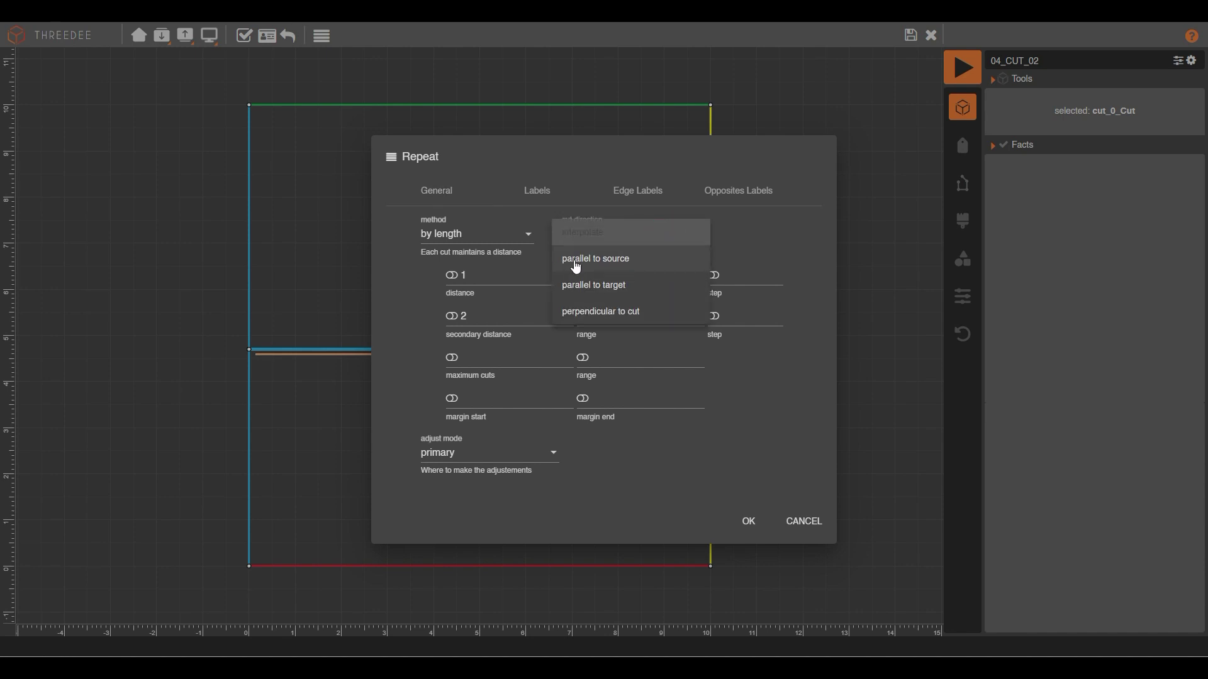
click(633, 264)
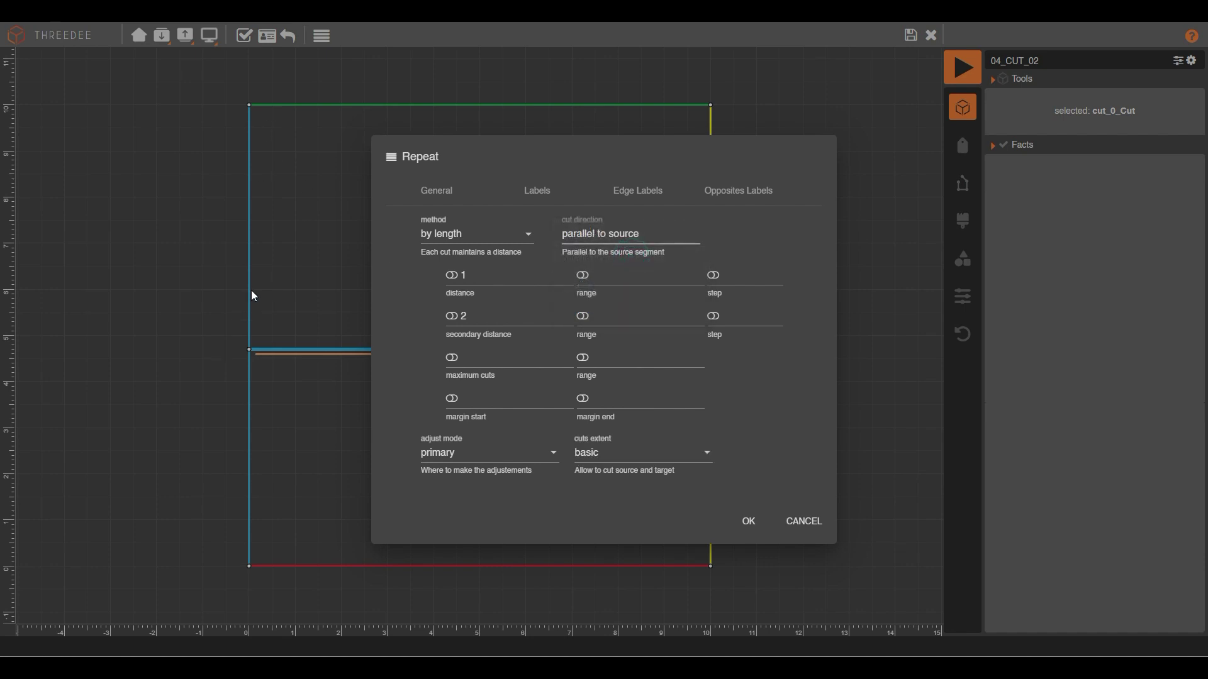
click(748, 521)
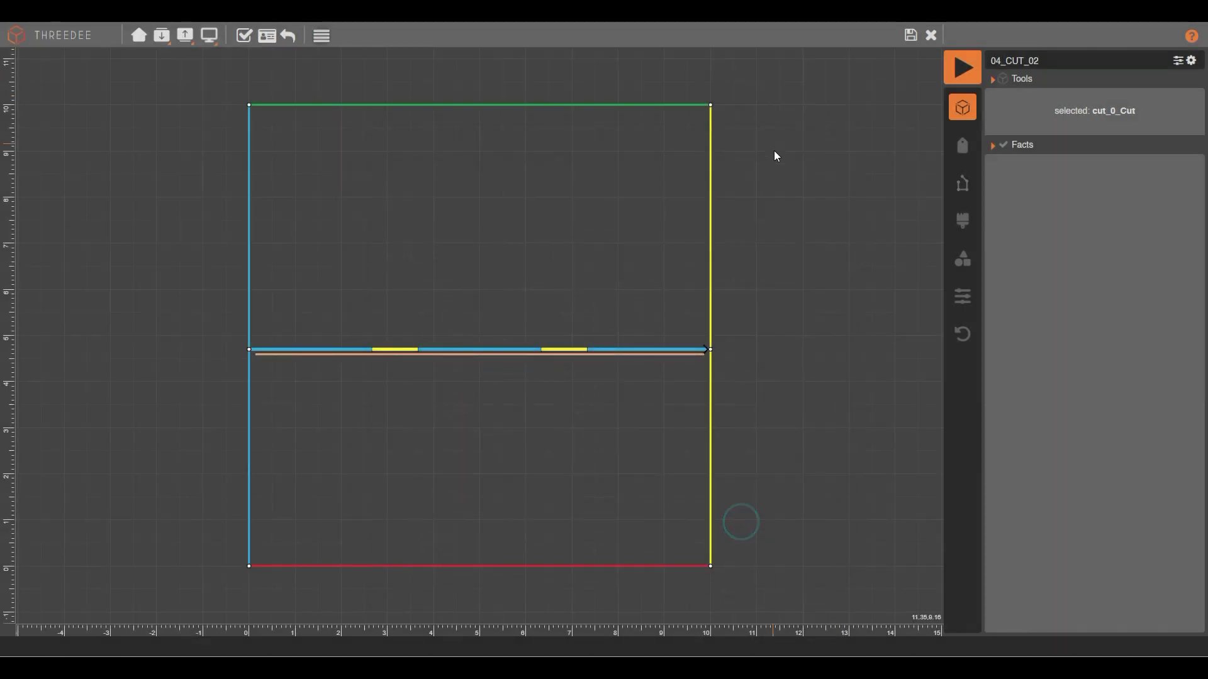
click(970, 74)
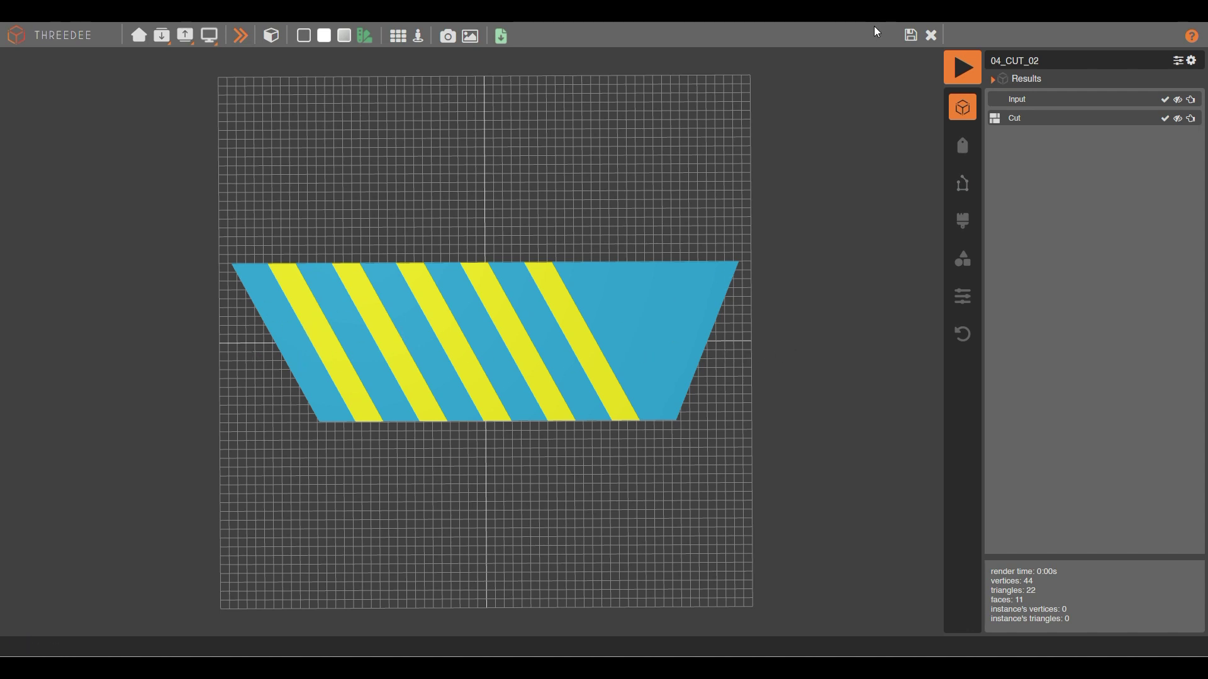
click(912, 35)
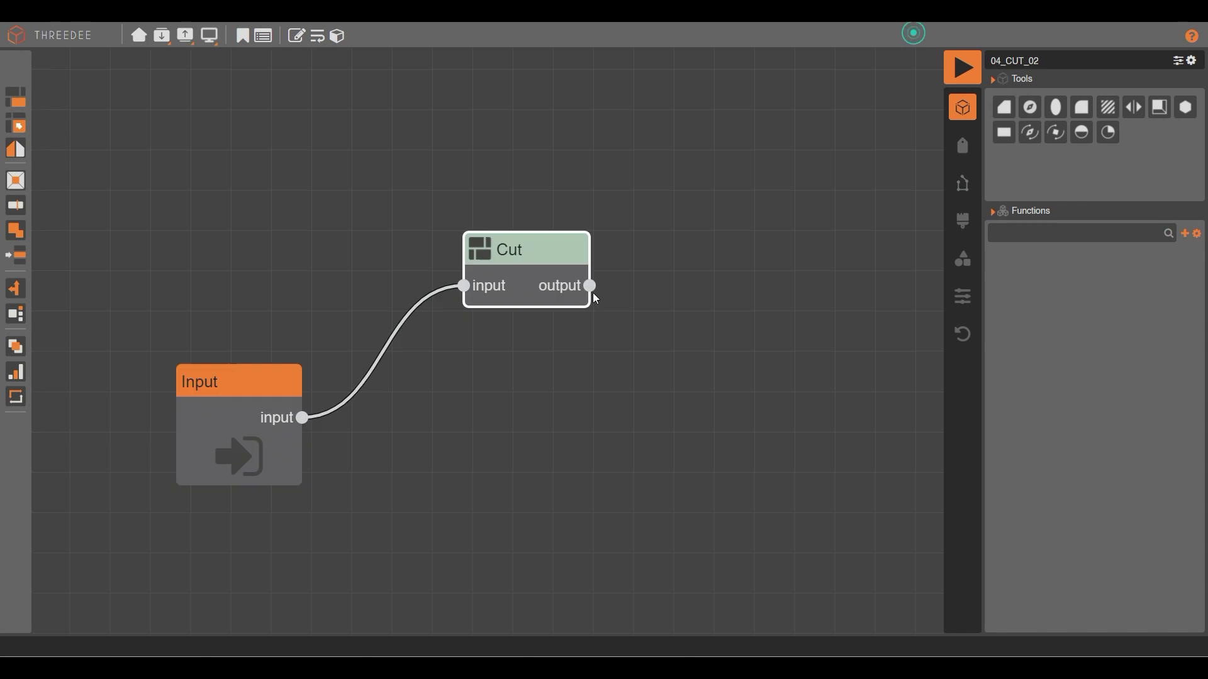
Set the repeat's cut direction to parallel to target and regenerate the model to examine the strips.
double_click(545, 251)
click(573, 349)
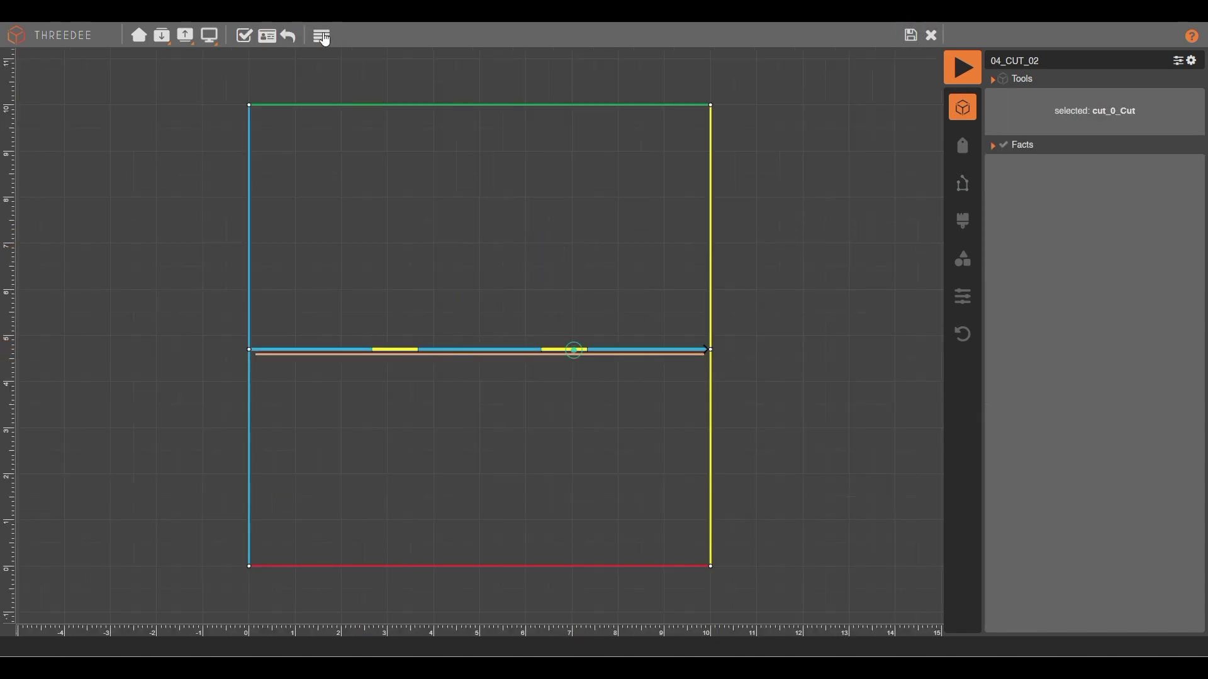
click(321, 36)
click(644, 232)
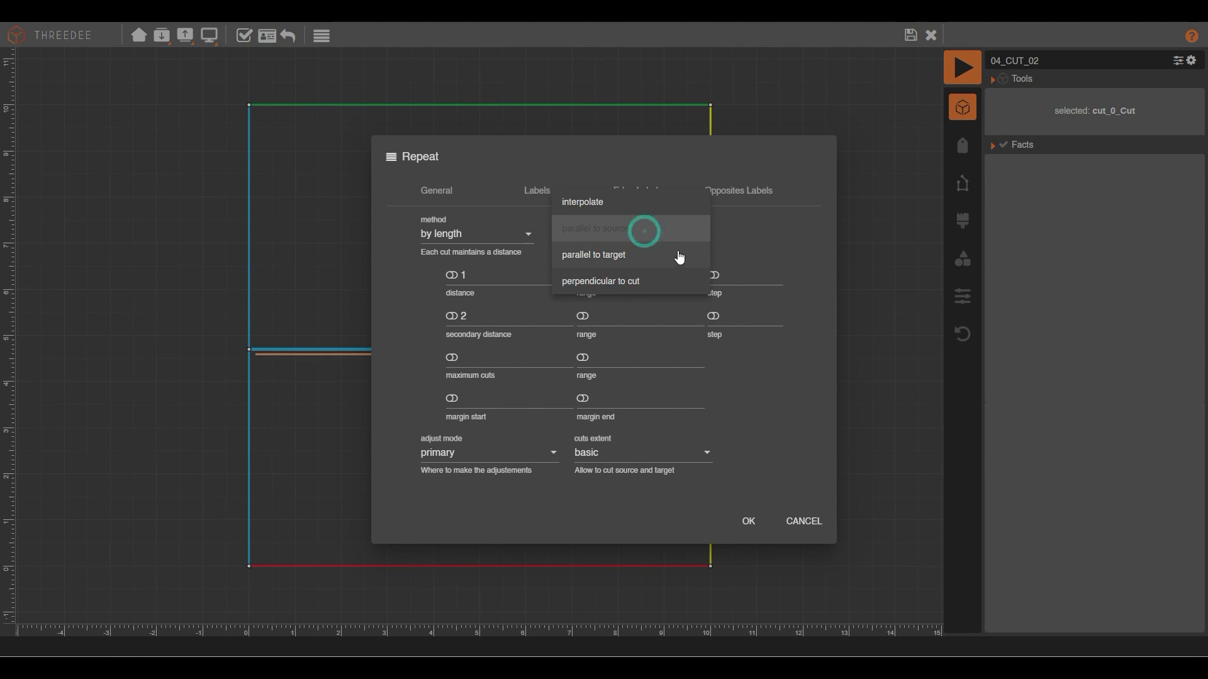
click(668, 256)
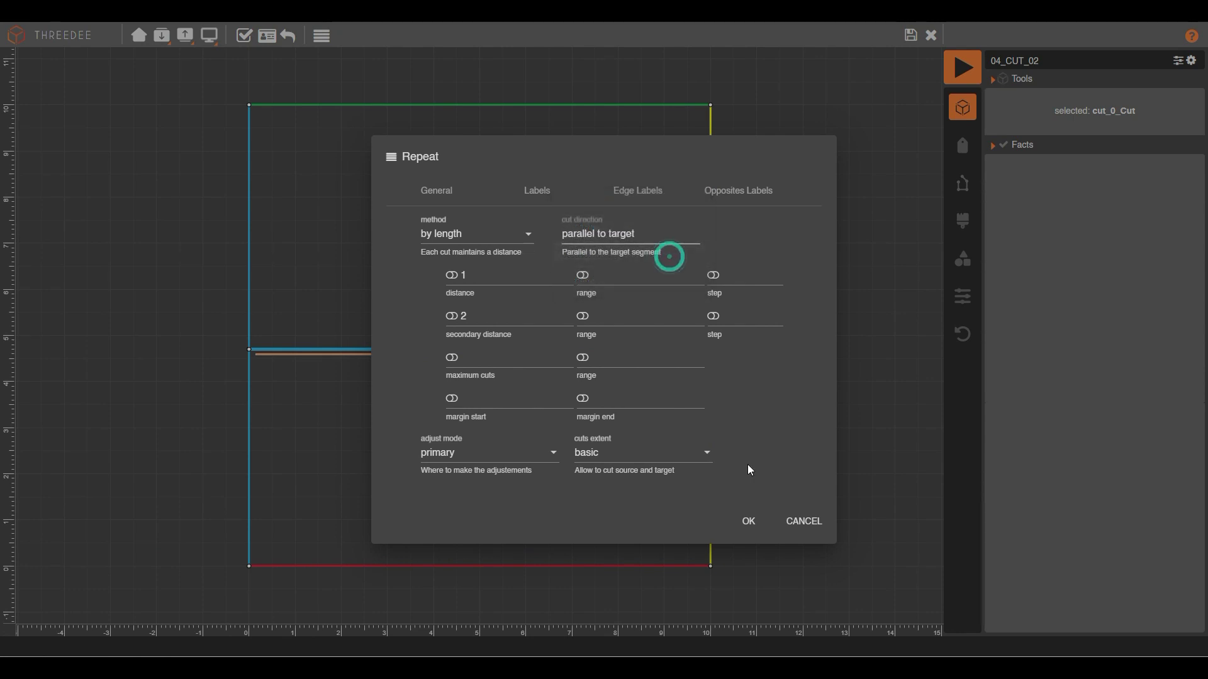
click(747, 522)
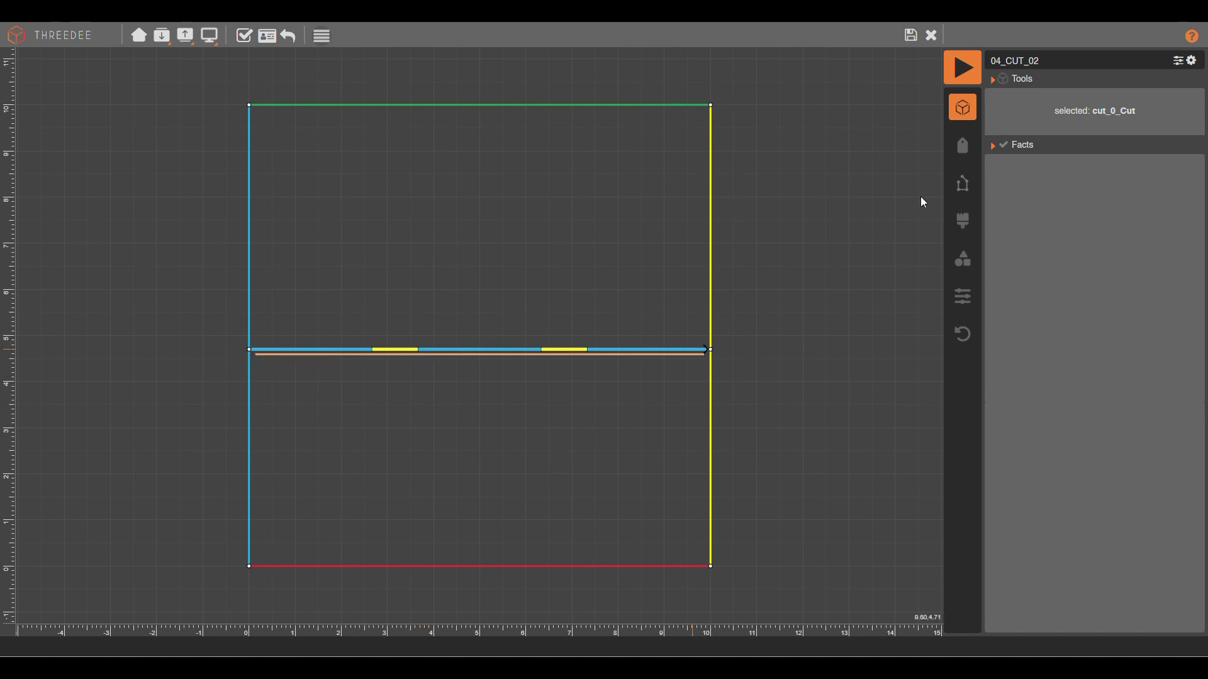
click(932, 35)
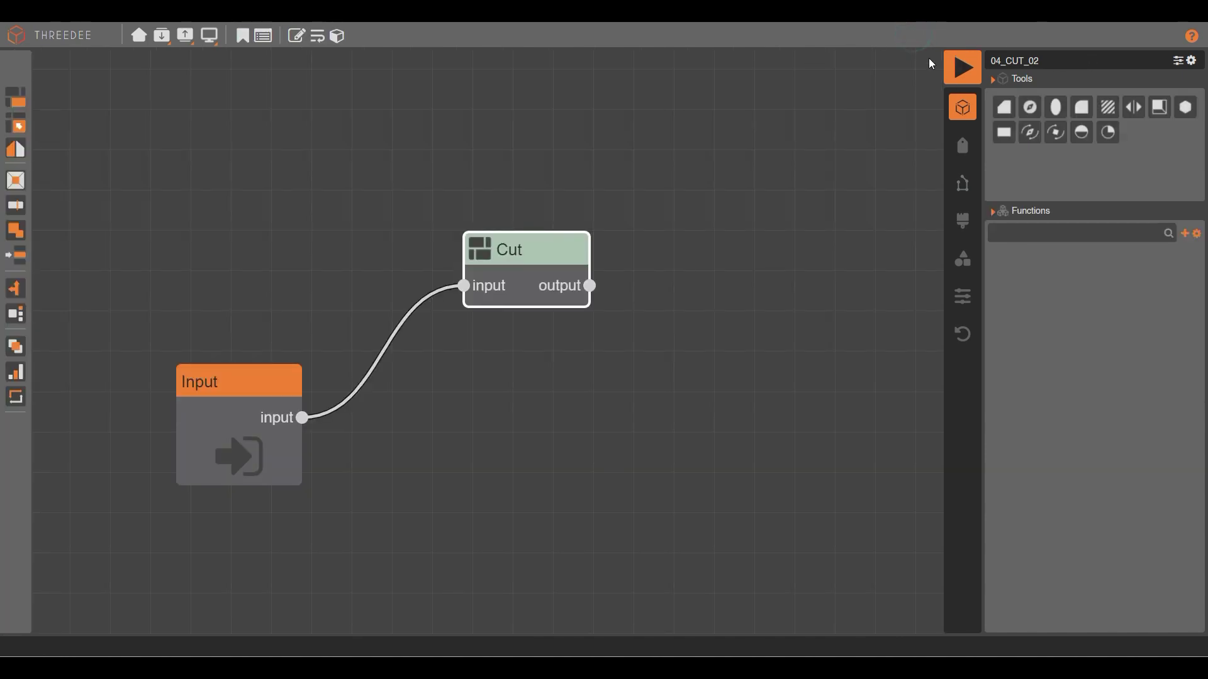
click(962, 67)
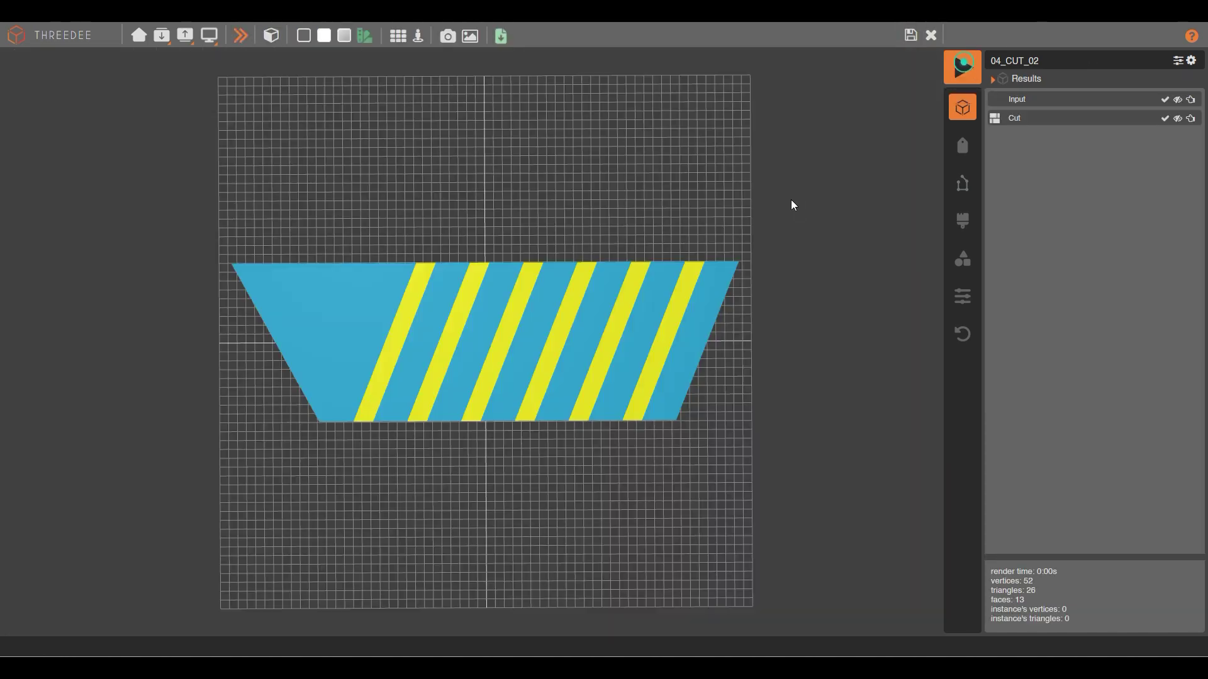
scroll(825, 218, down, 1)
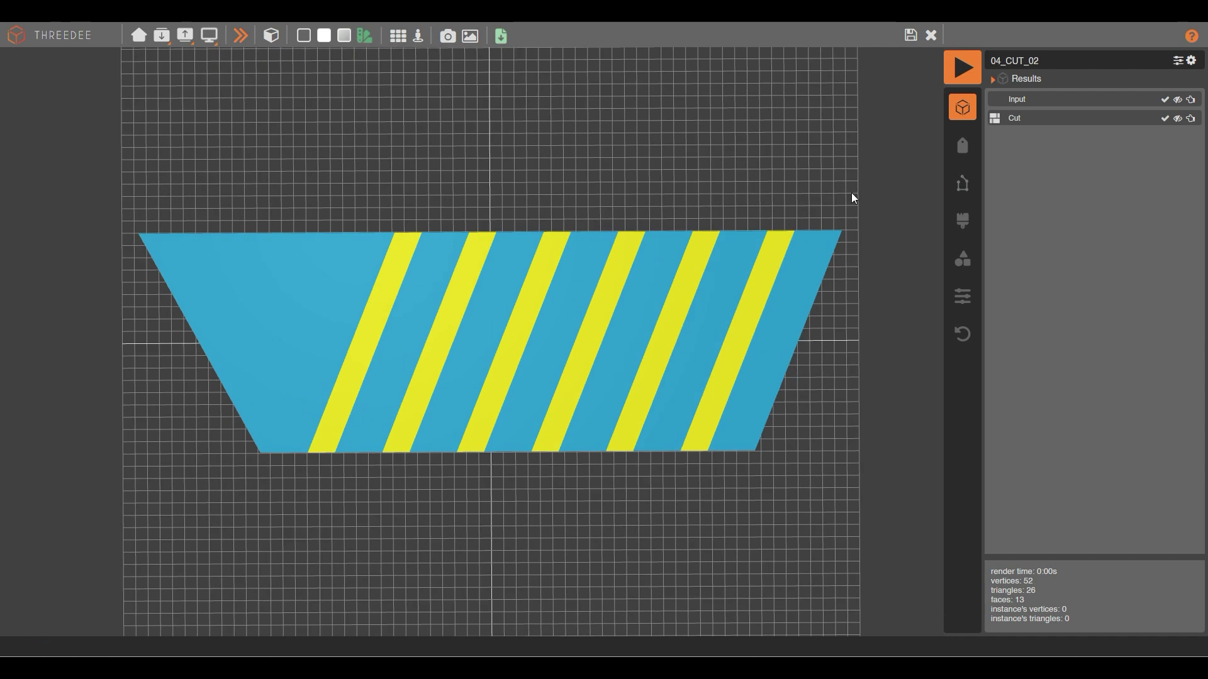
click(930, 36)
Set the repeat's cut direction to perpendicular to cut, save the Cut node, and regenerate the model to inspect the leftmost face's edges.
double_click(554, 259)
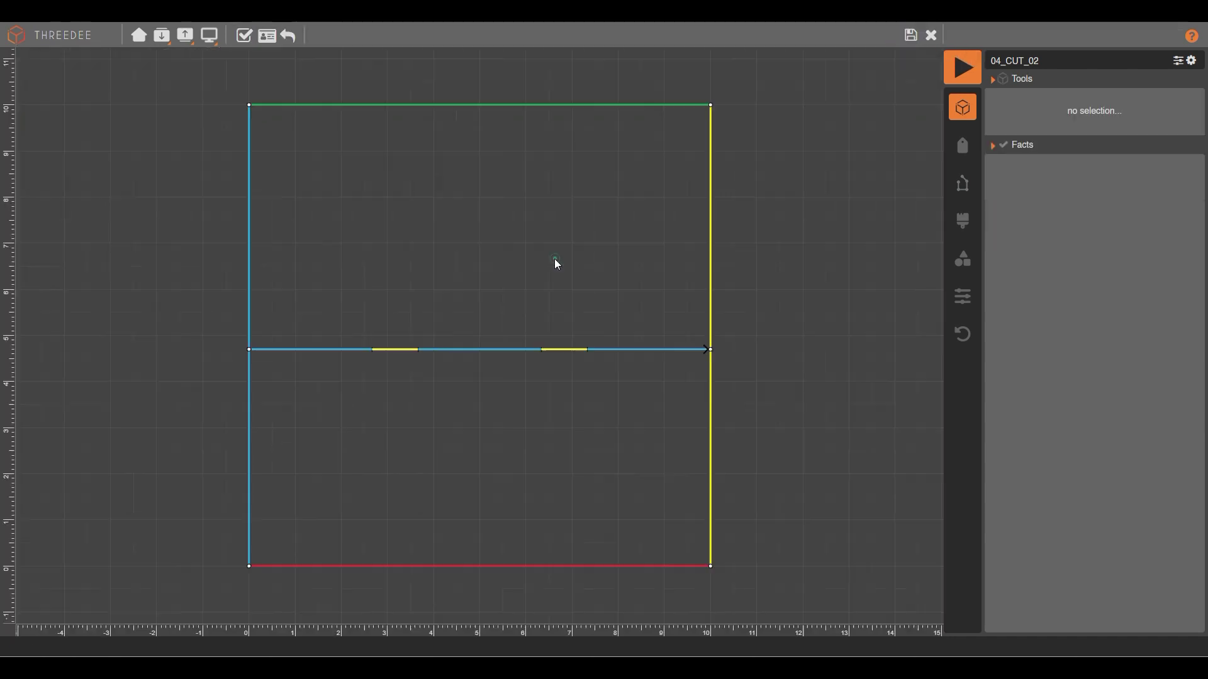
click(603, 349)
click(321, 36)
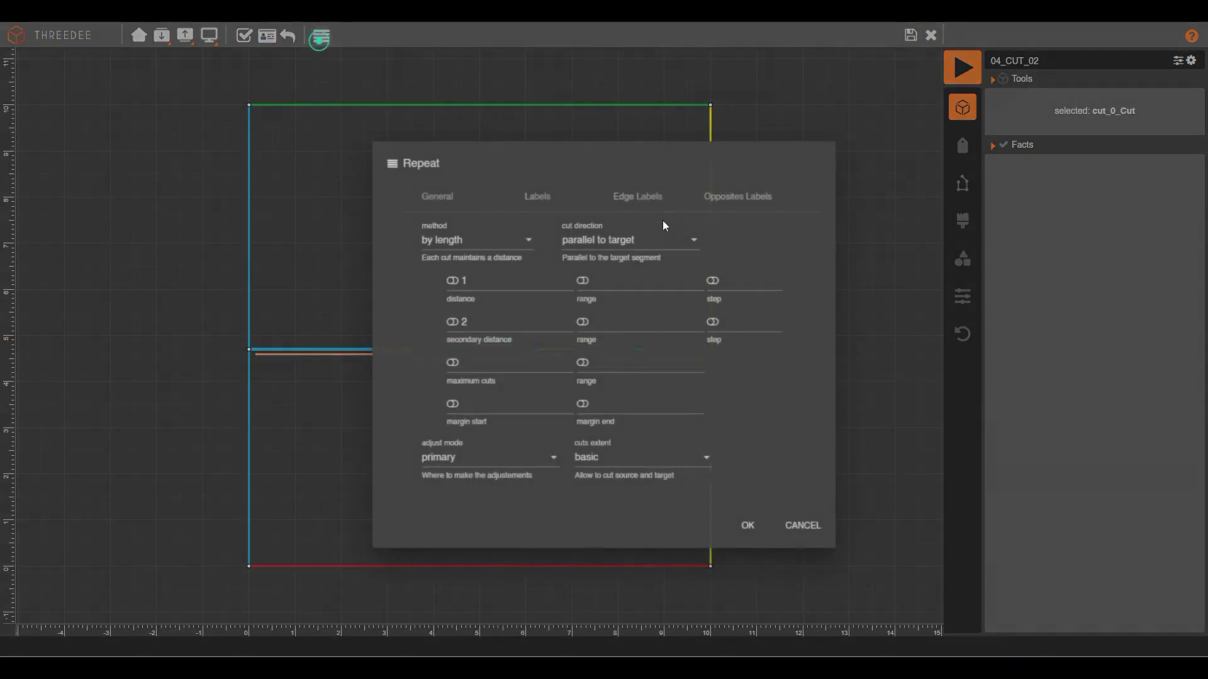
click(654, 236)
click(650, 252)
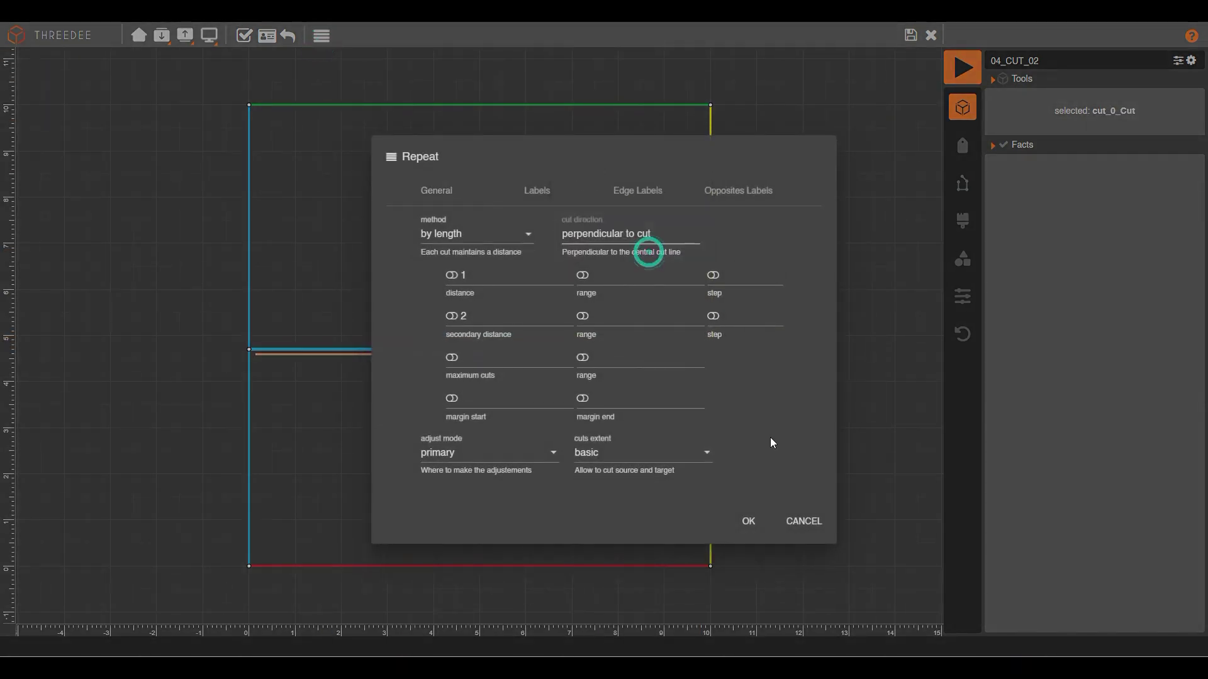
click(748, 522)
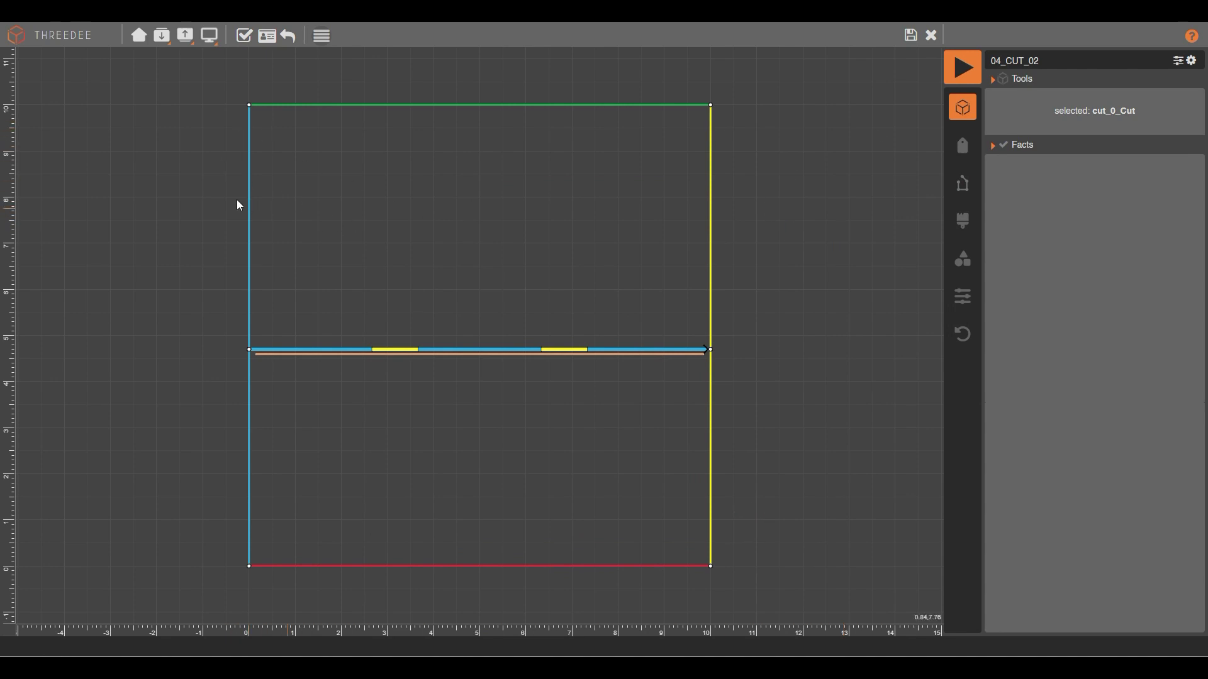
click(910, 35)
click(961, 68)
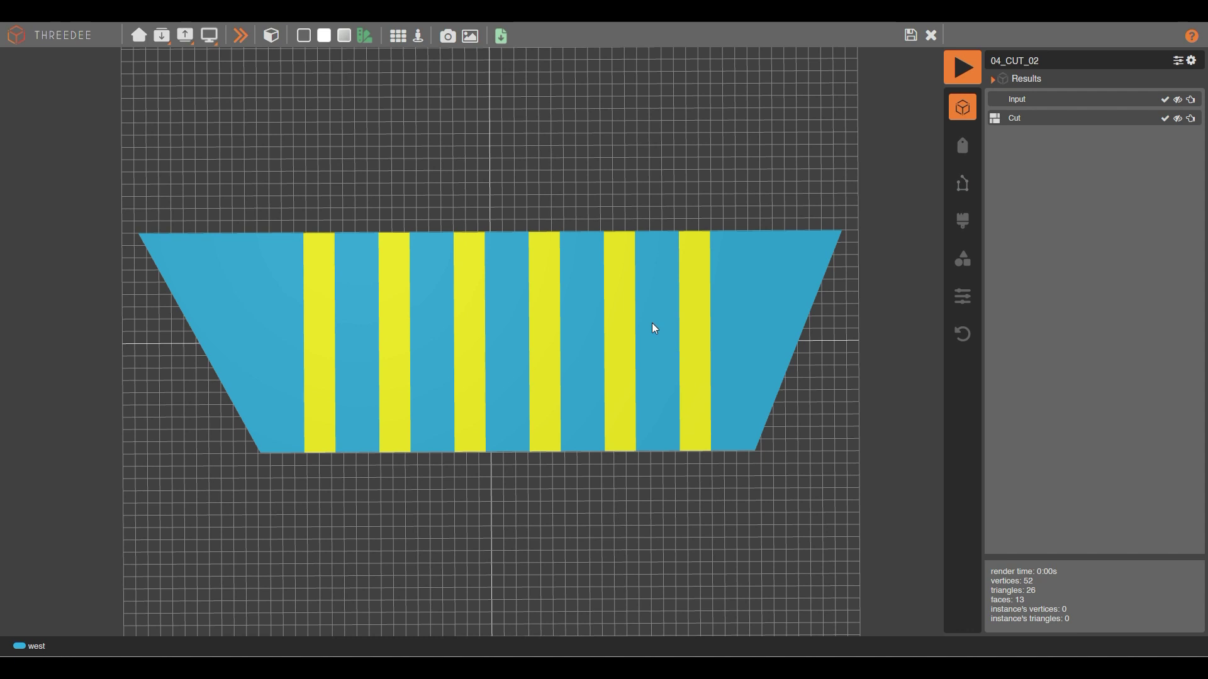
click(283, 381)
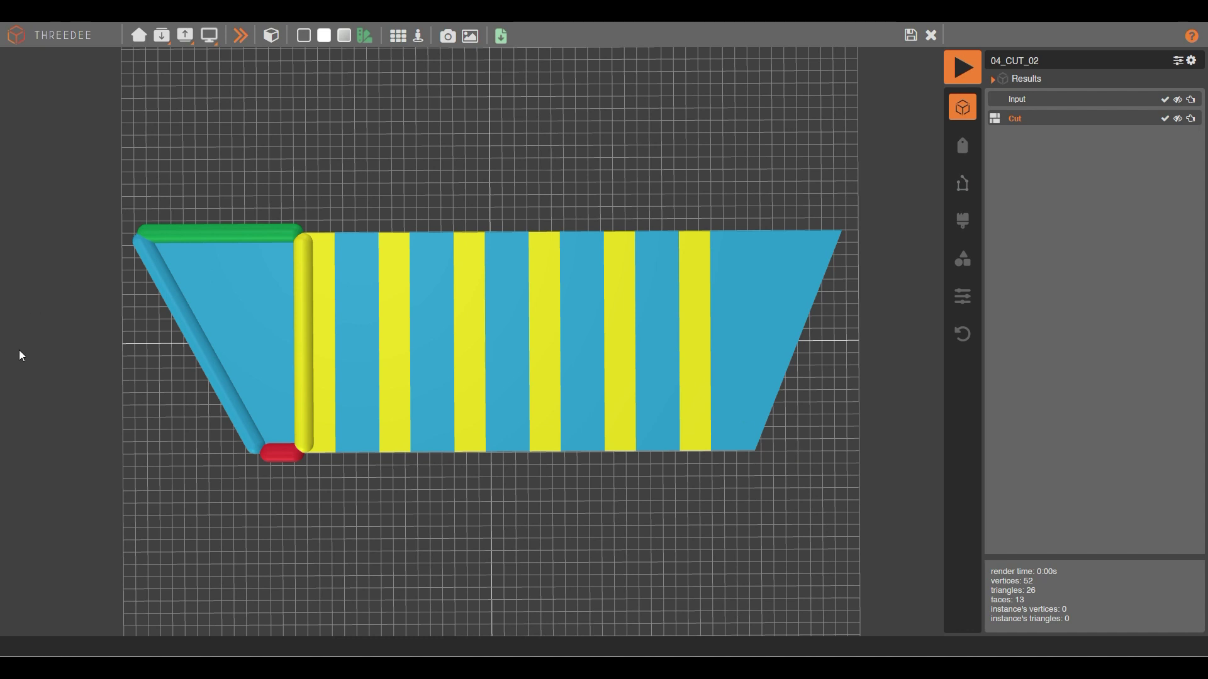
click(908, 34)
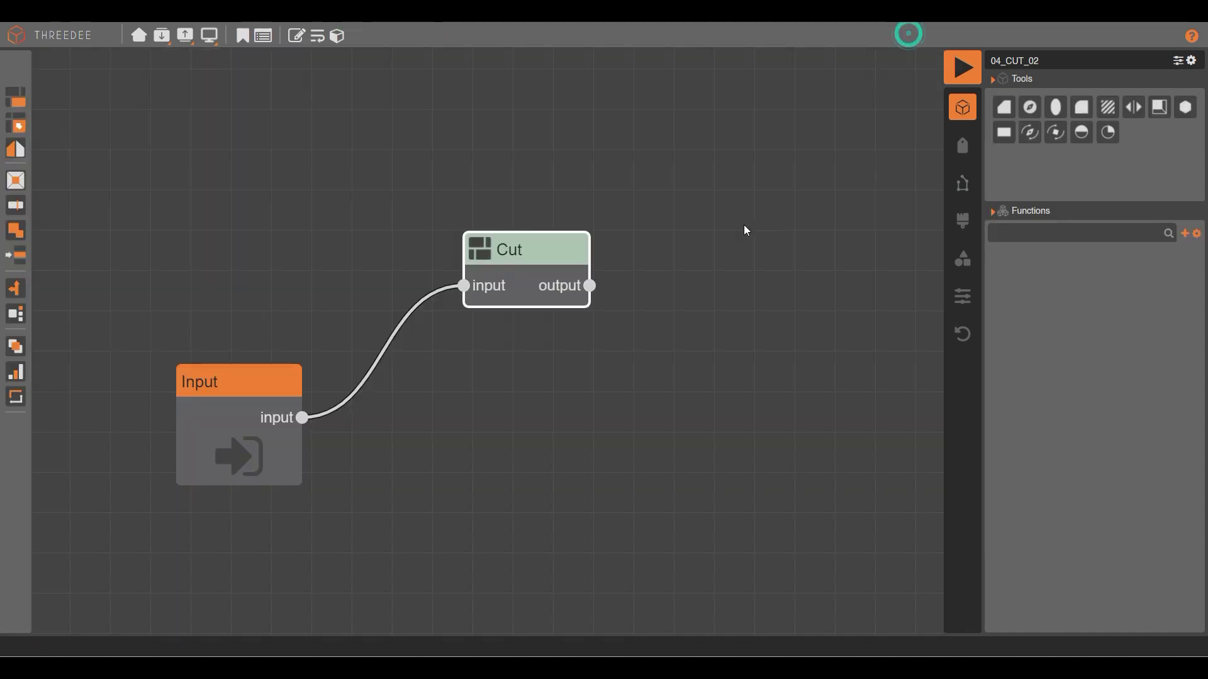
Set the cuts extent of the Cut node's repeat to source and regenerate the model to examine the source side.
double_click(537, 259)
click(527, 350)
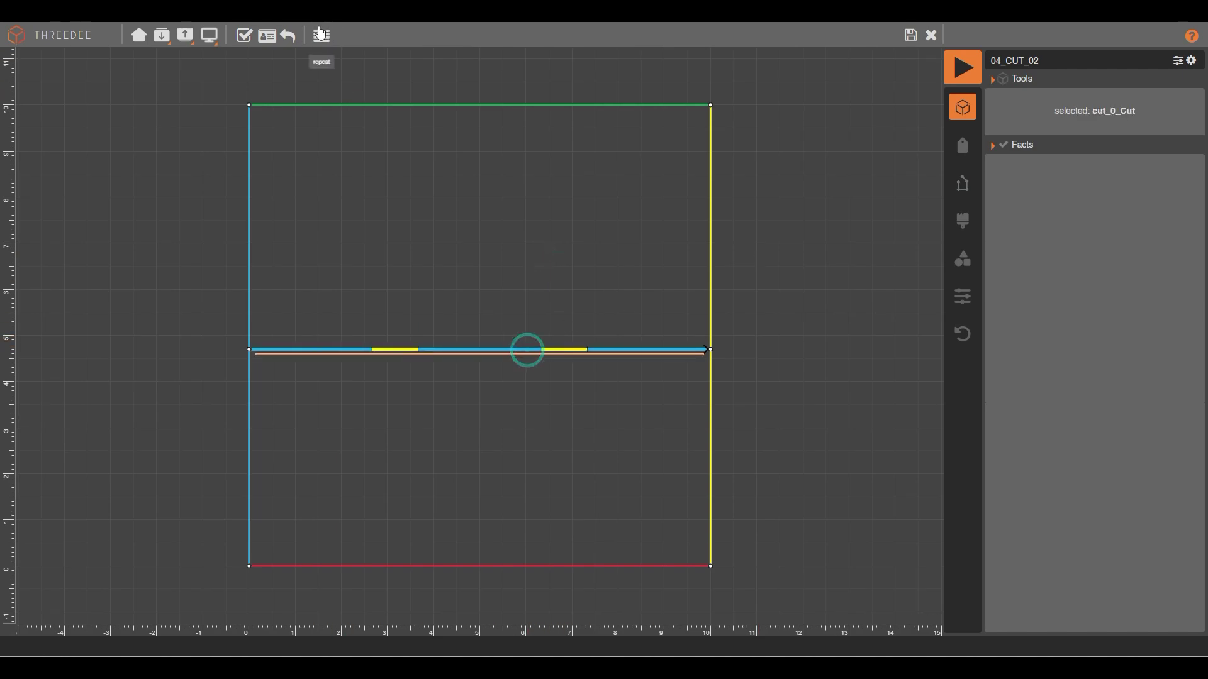
click(321, 35)
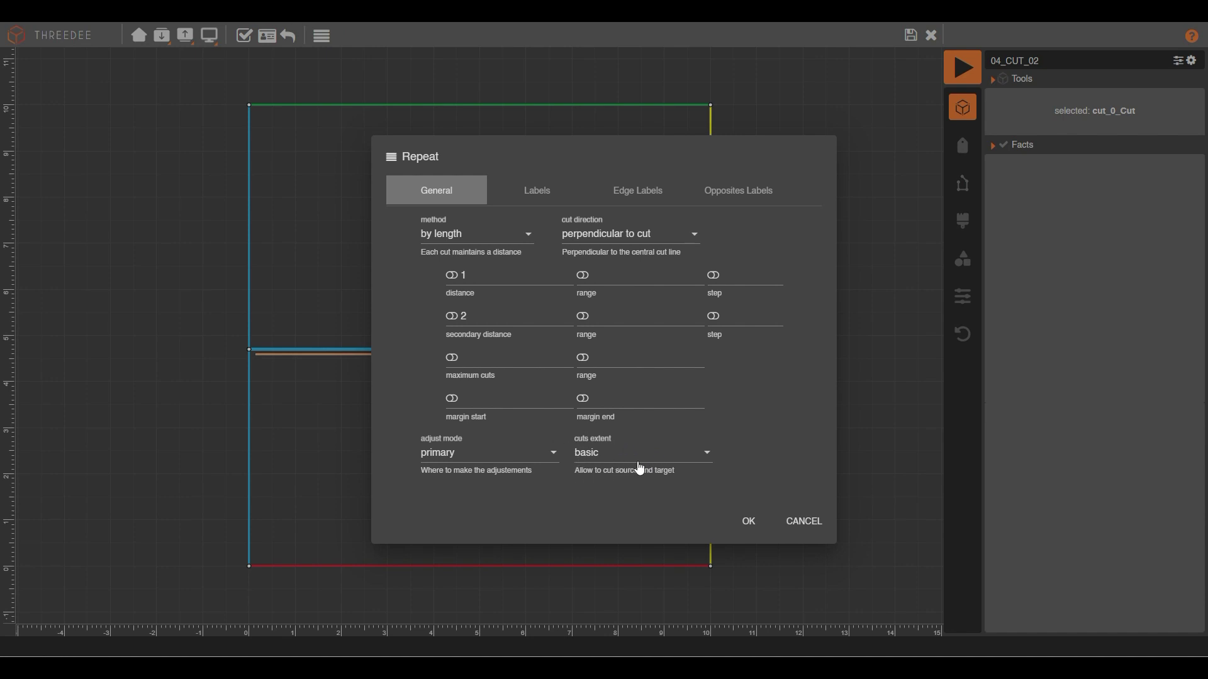
click(658, 460)
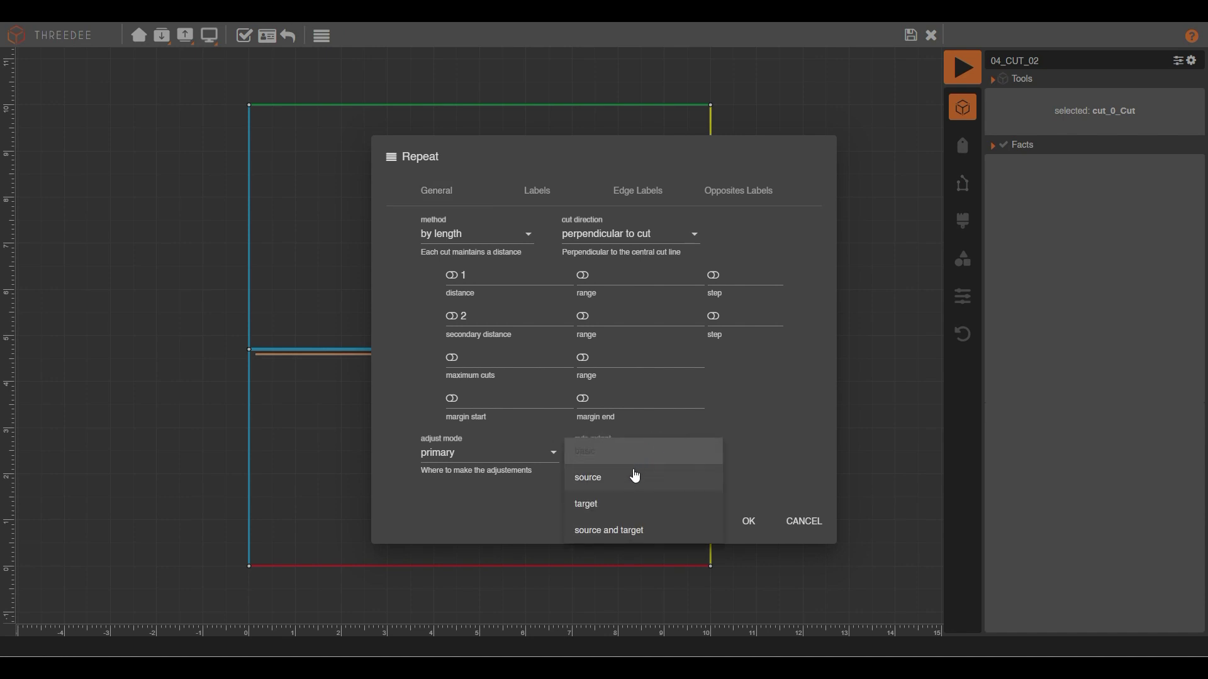
click(626, 478)
click(745, 521)
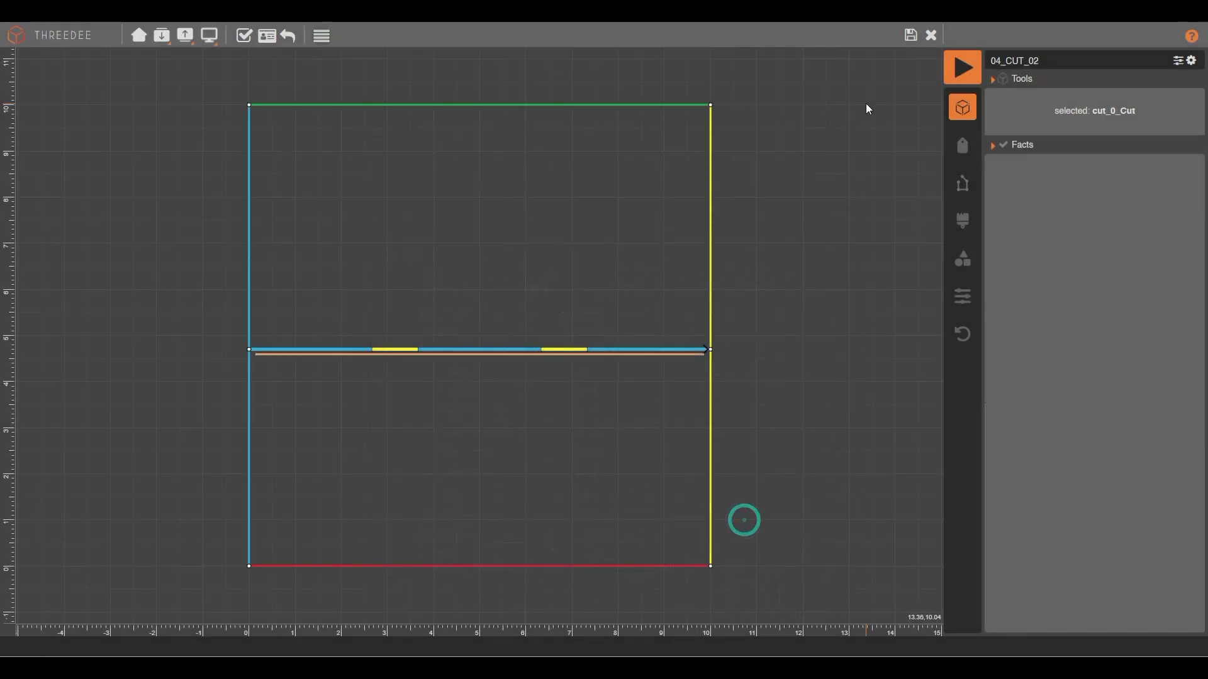
click(962, 67)
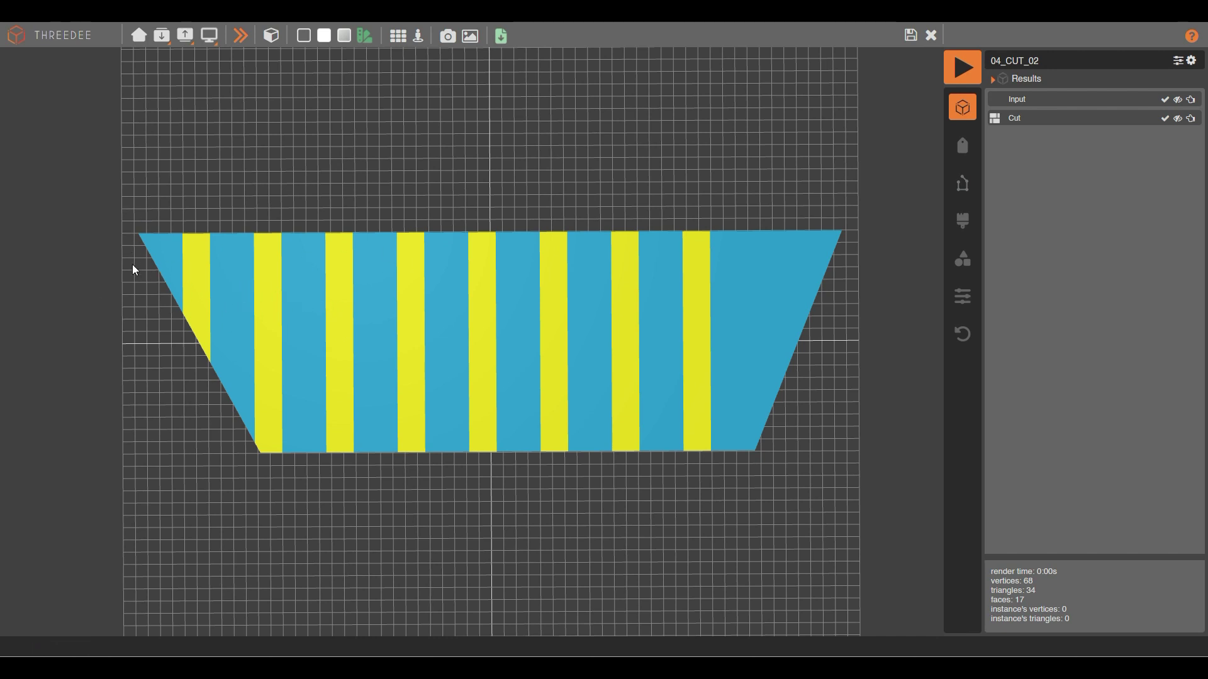
click(930, 35)
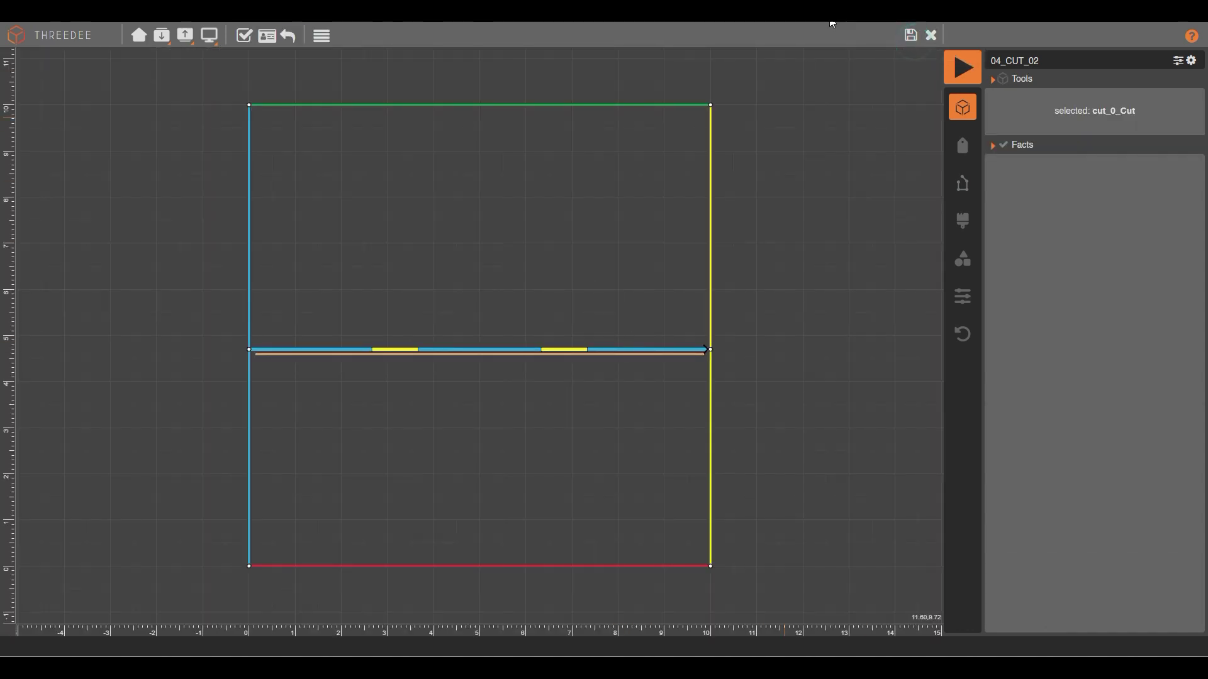
Set the cuts extent of the Cut node's repeat to target and regenerate the model to examine the strips.
click(315, 37)
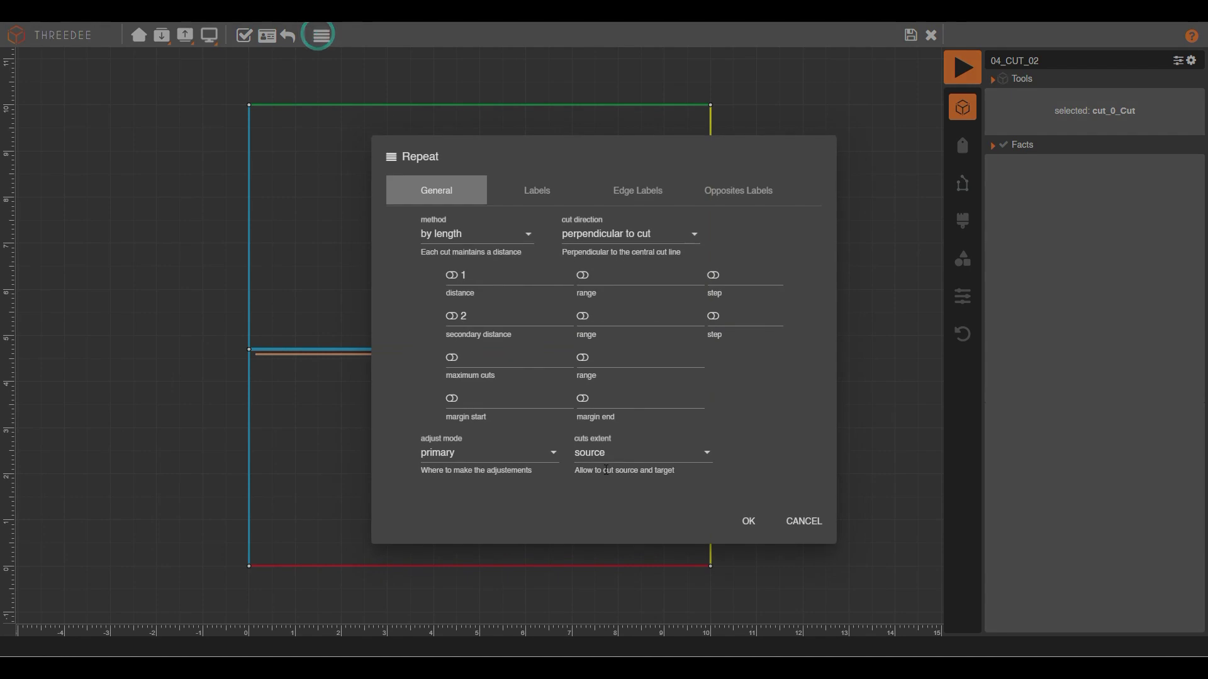
click(617, 461)
click(616, 474)
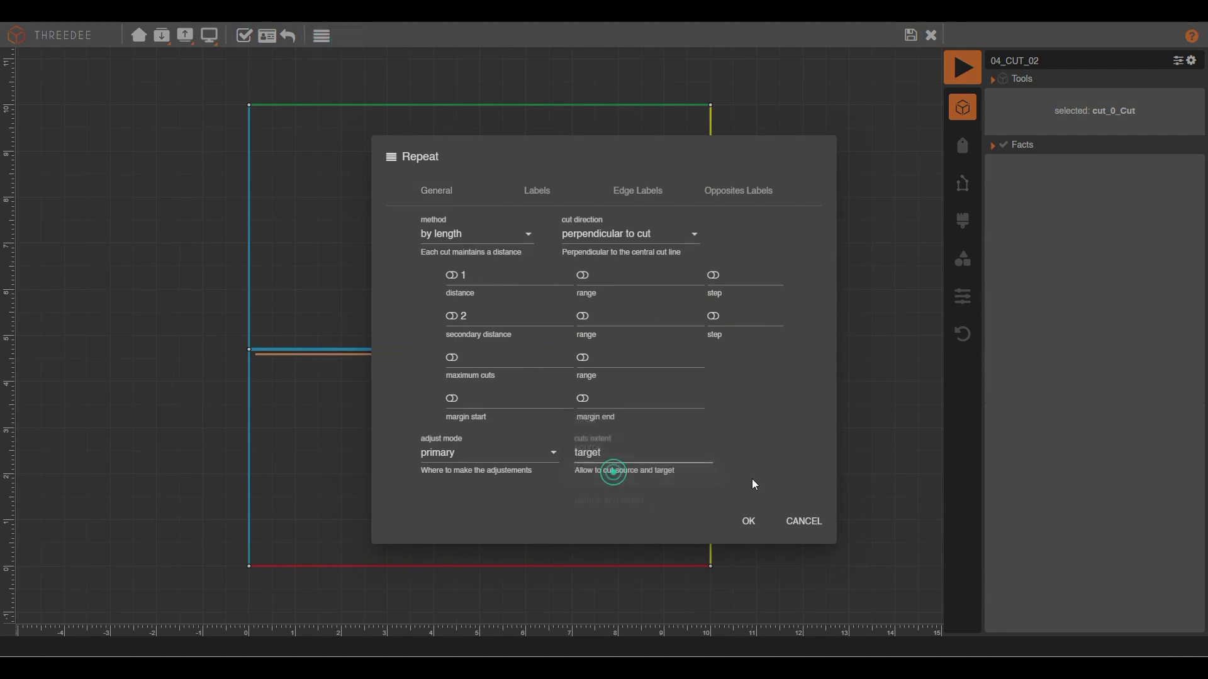
click(748, 522)
click(931, 35)
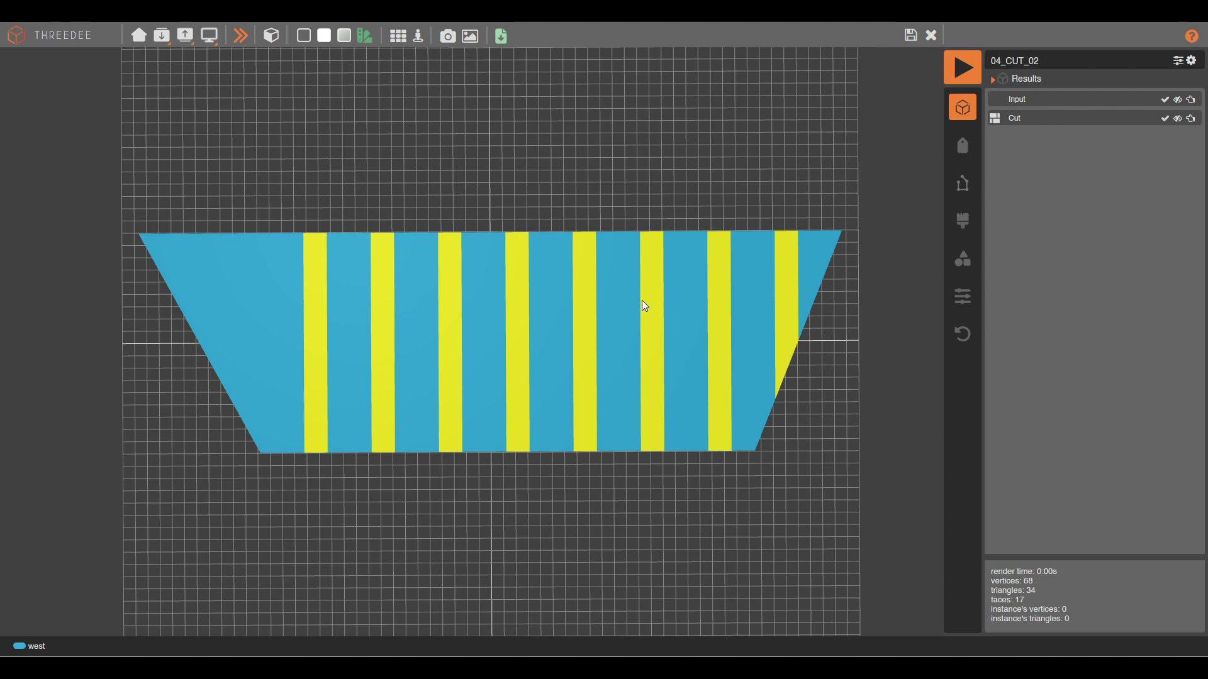
Set the repeat's cuts extent to source and target, save the Cut node, and regenerate the model.
click(911, 35)
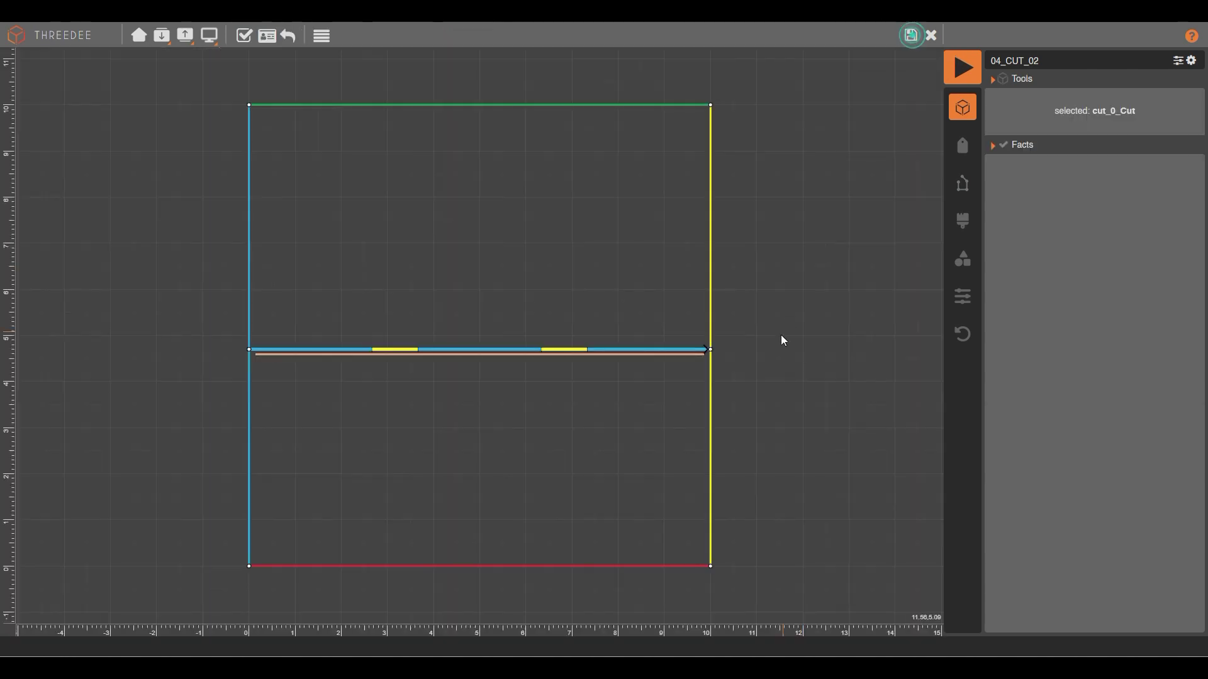
click(321, 39)
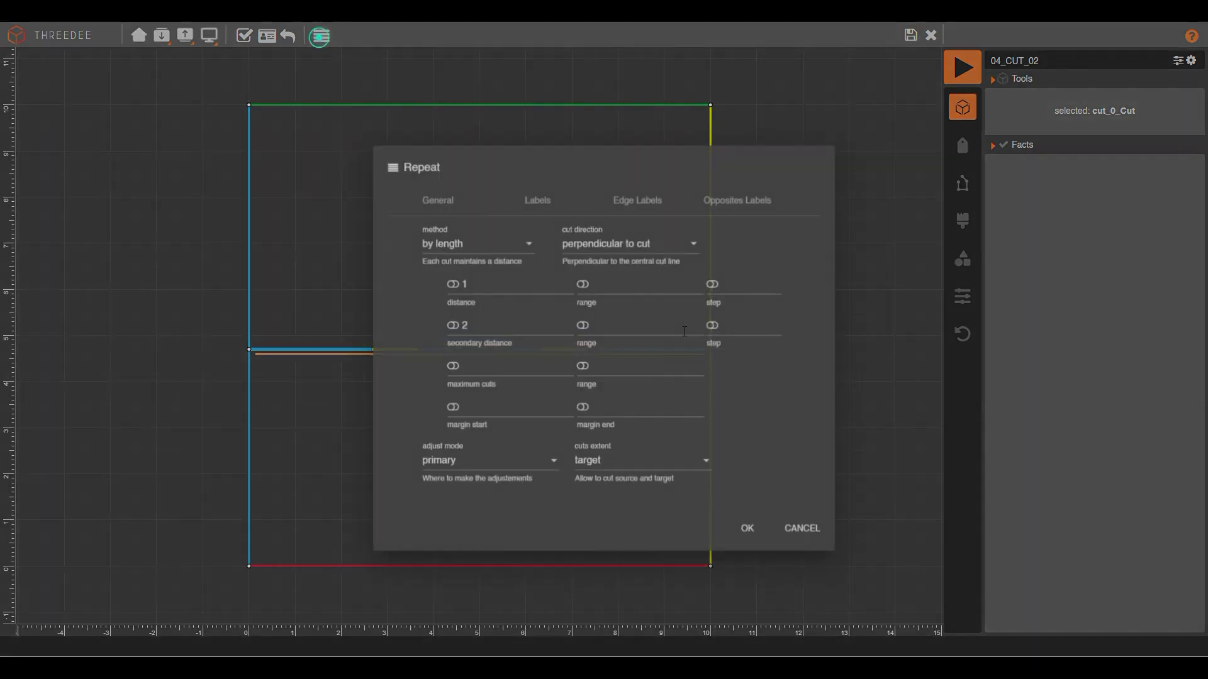
click(615, 449)
click(622, 473)
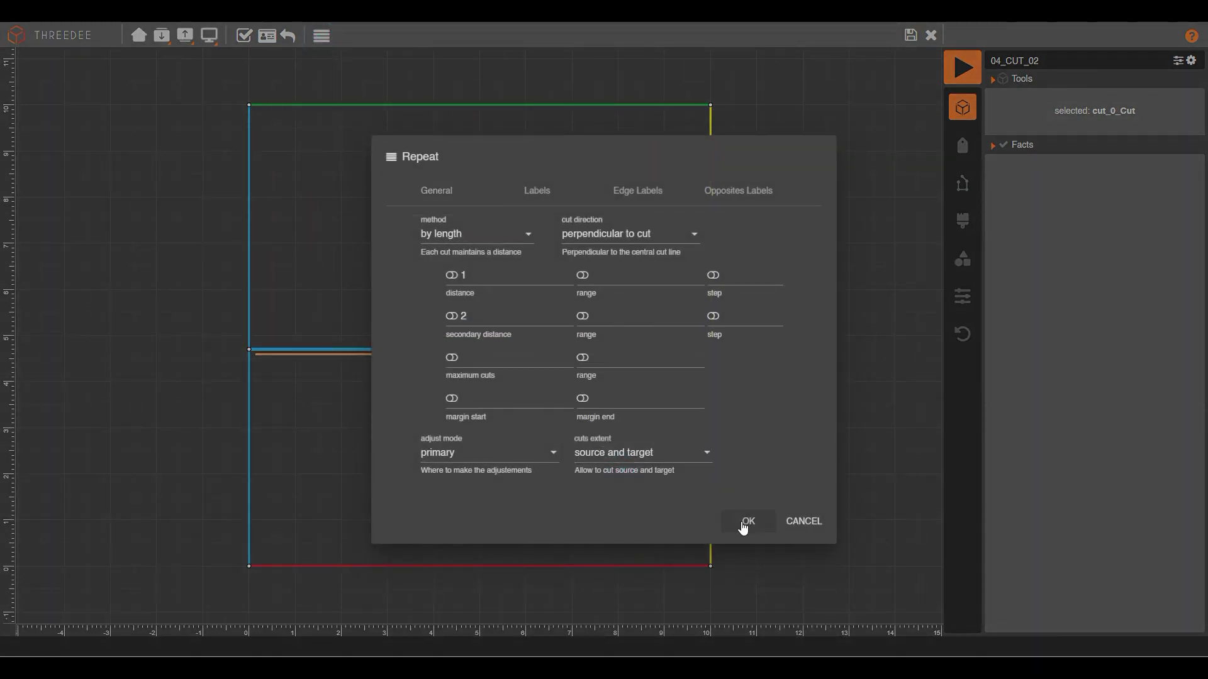
click(744, 523)
click(910, 36)
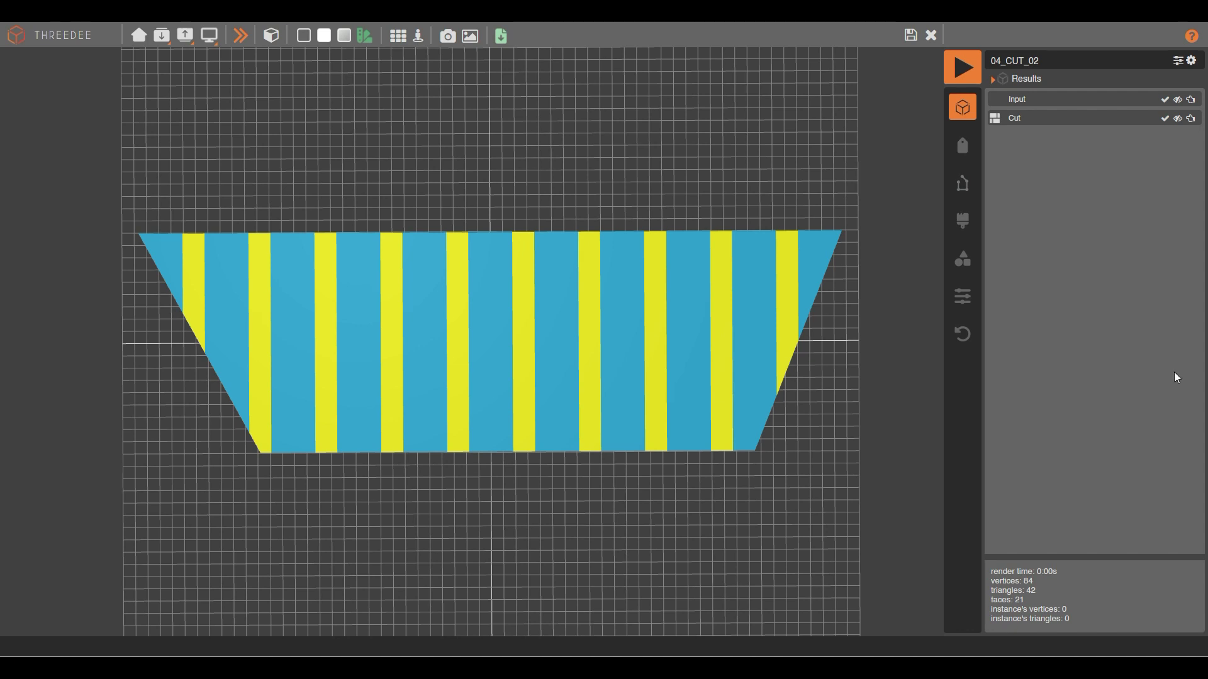
Review the repeat's edge label settings for the primary, secondary and margin edges, and save the Cut node.
click(911, 34)
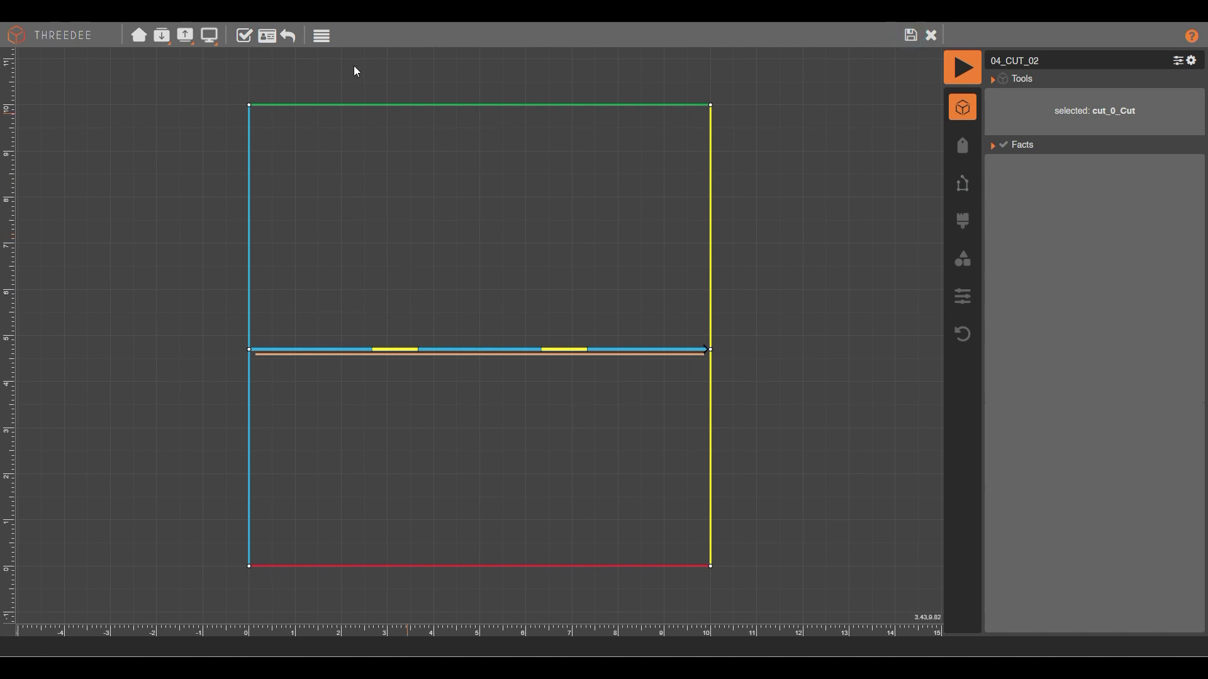
click(322, 38)
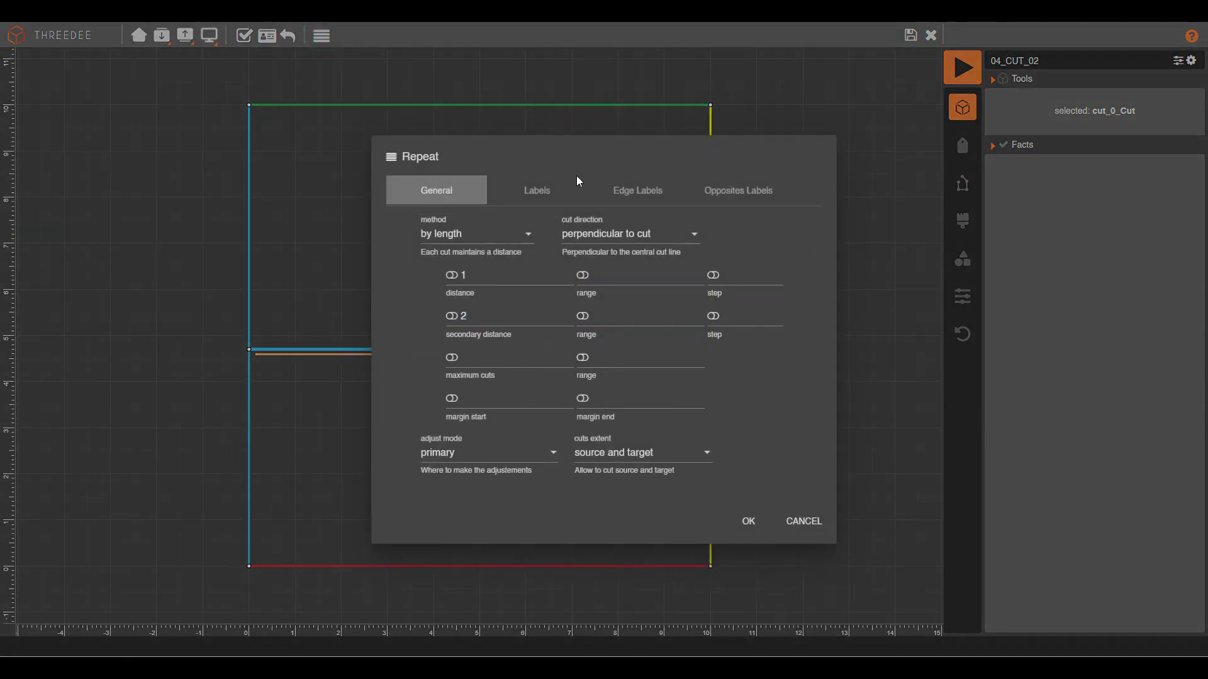
click(644, 197)
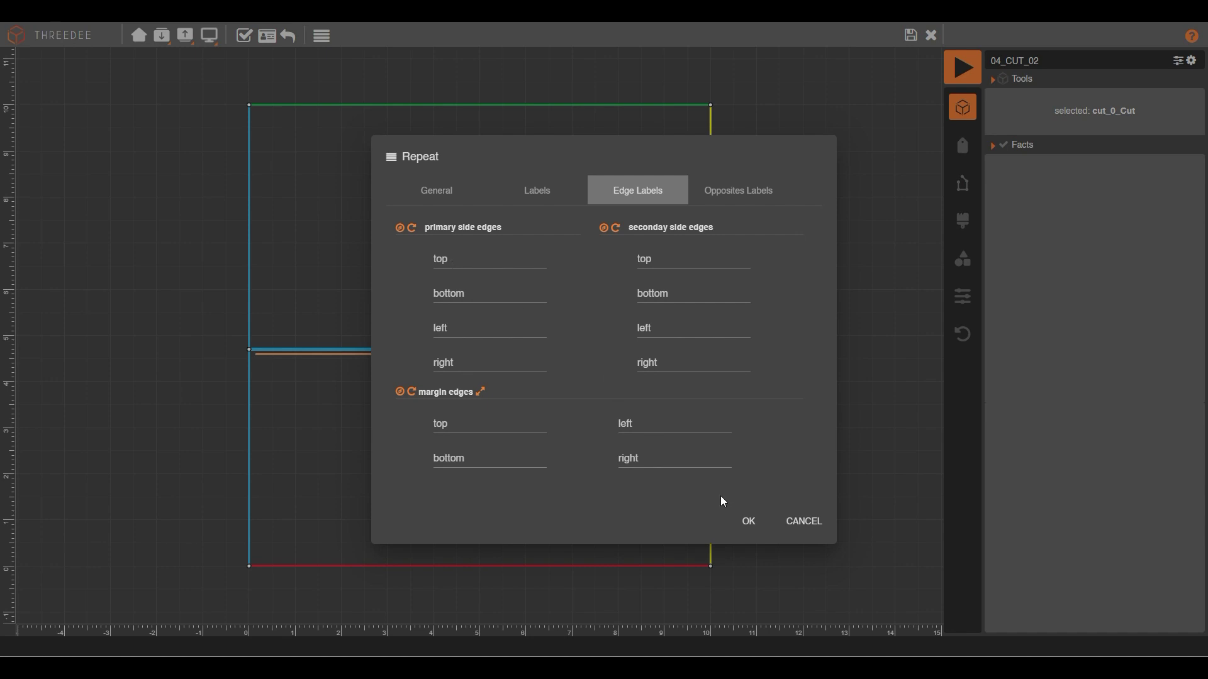
click(753, 528)
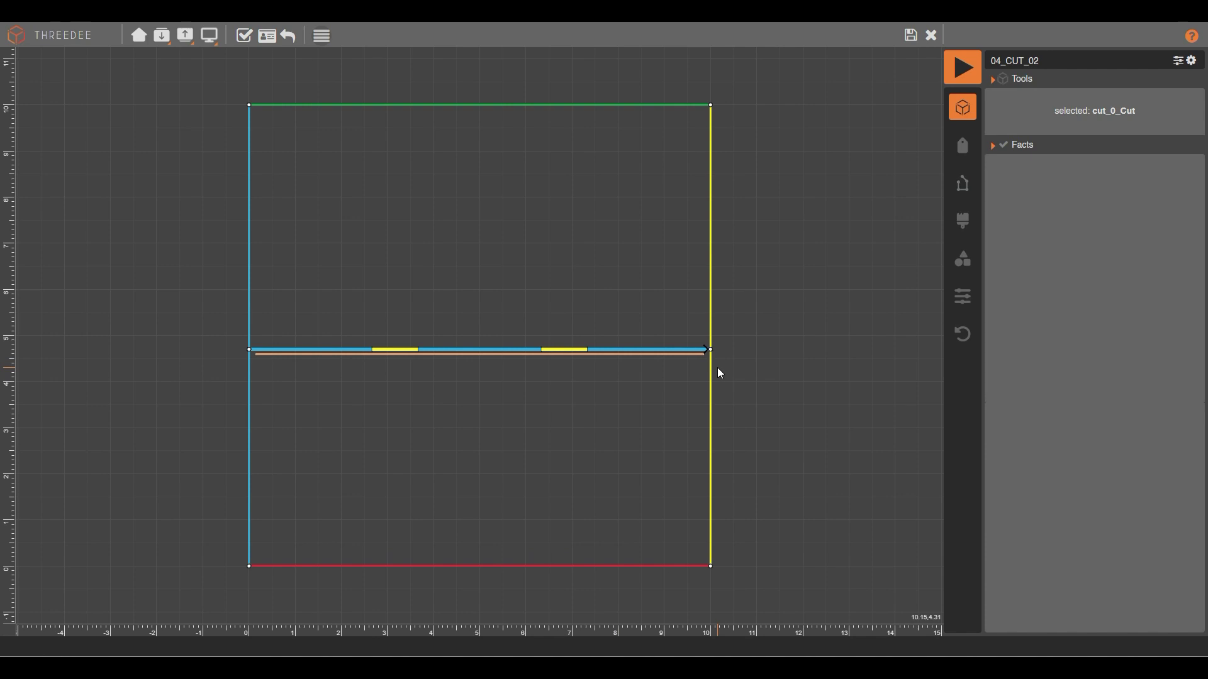
click(912, 39)
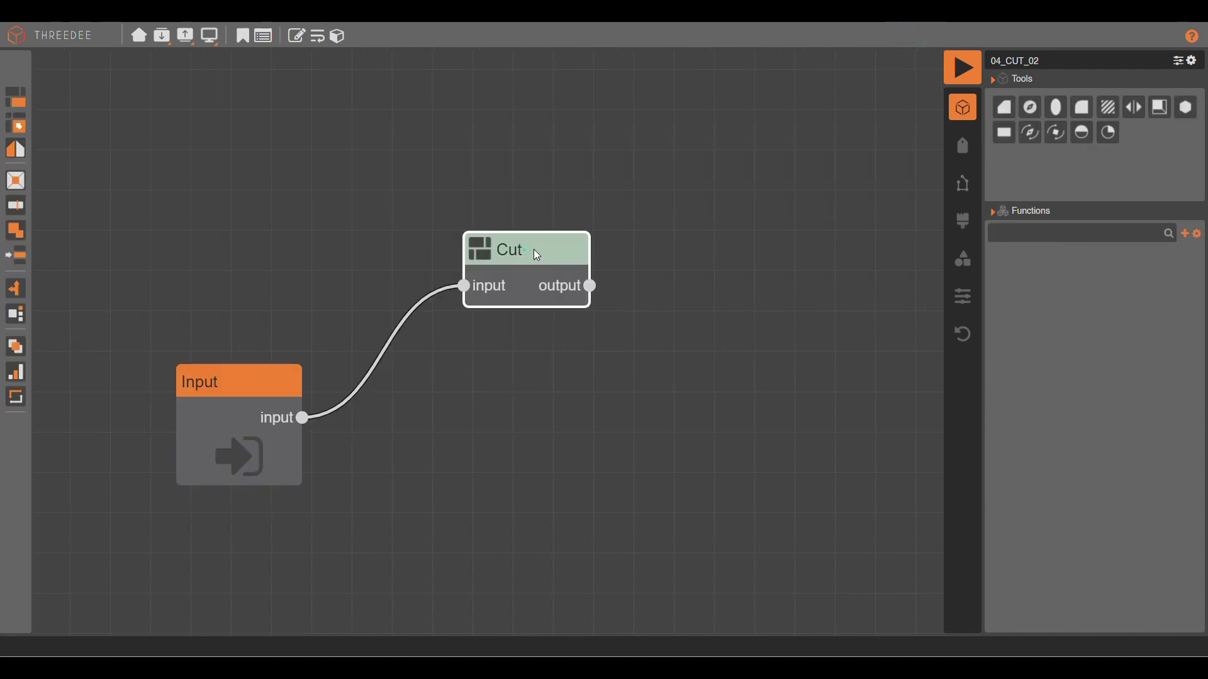
Apply the compass labels to the primary side edges of the Cut node's repeat and save the node.
double_click(533, 249)
click(503, 349)
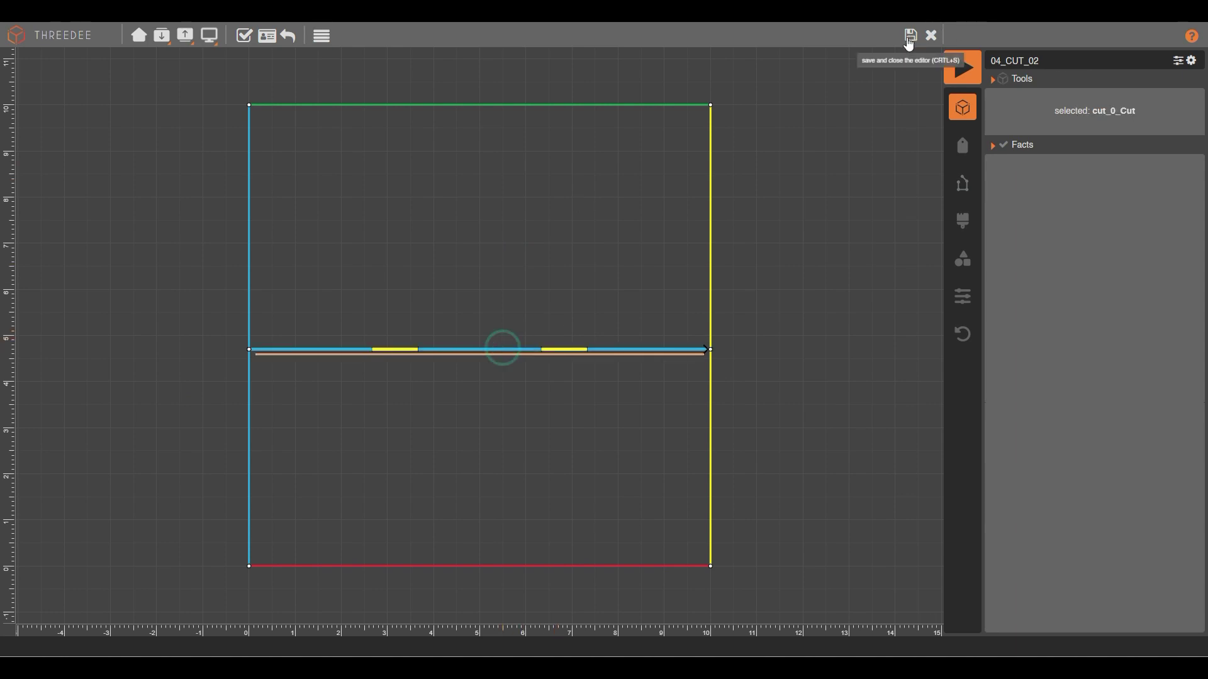
click(322, 38)
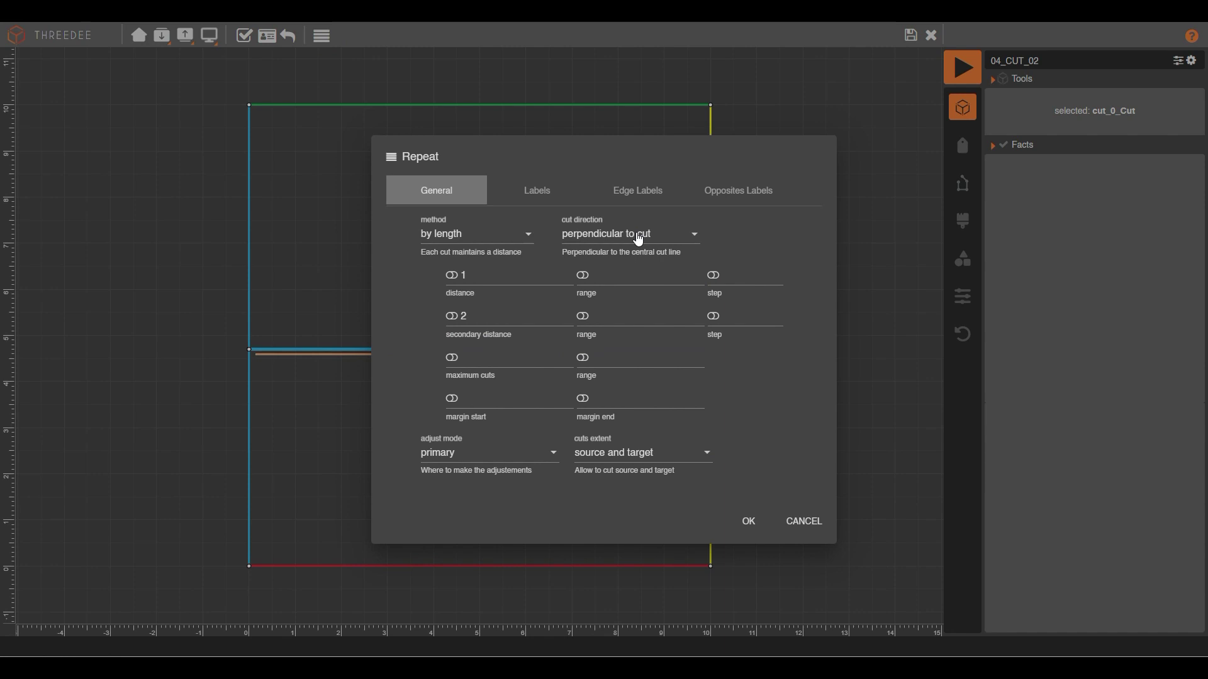
click(660, 197)
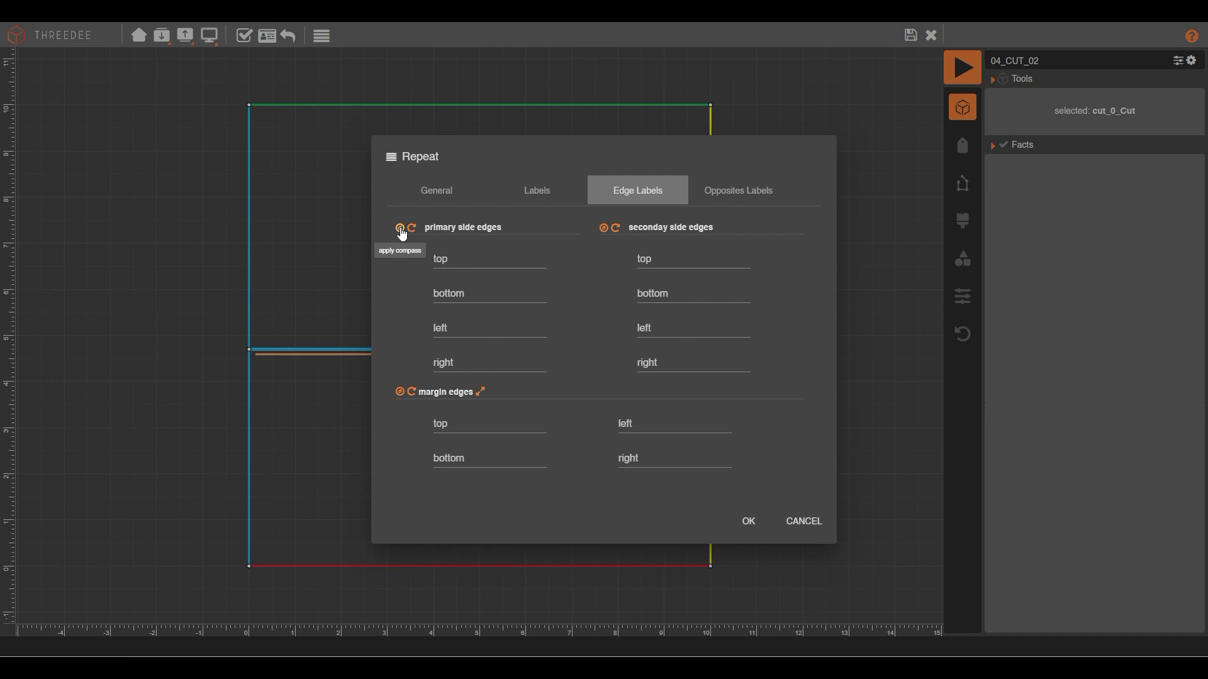
click(401, 230)
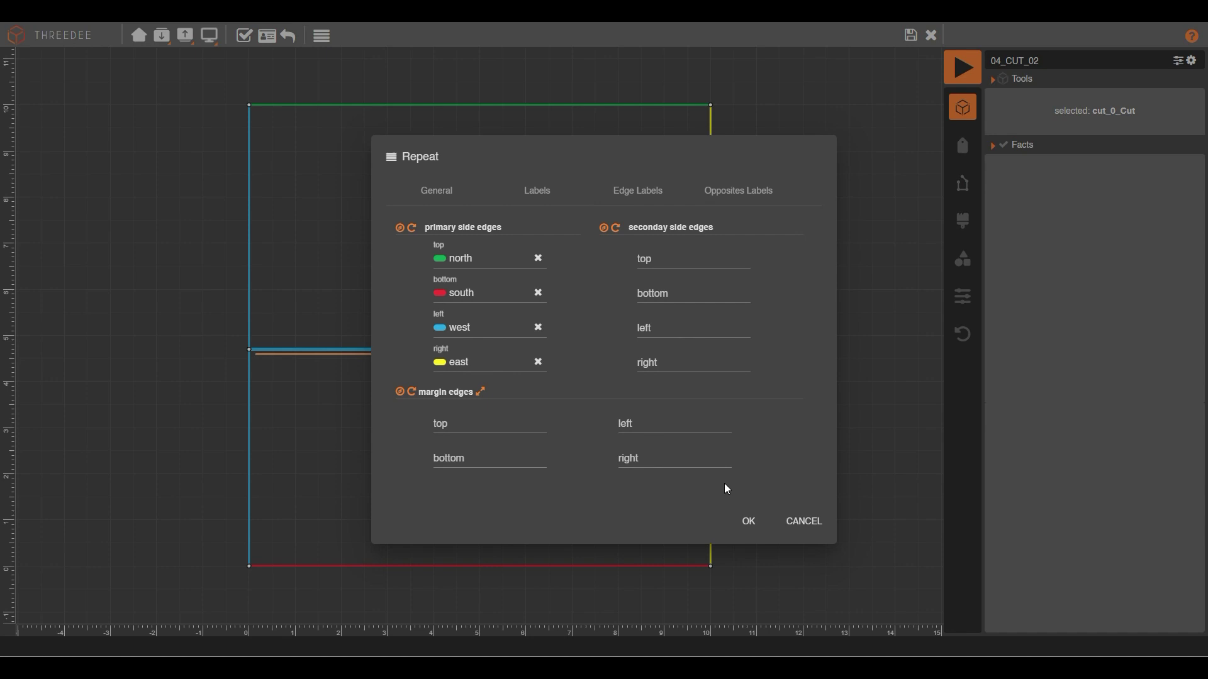
click(742, 520)
click(912, 33)
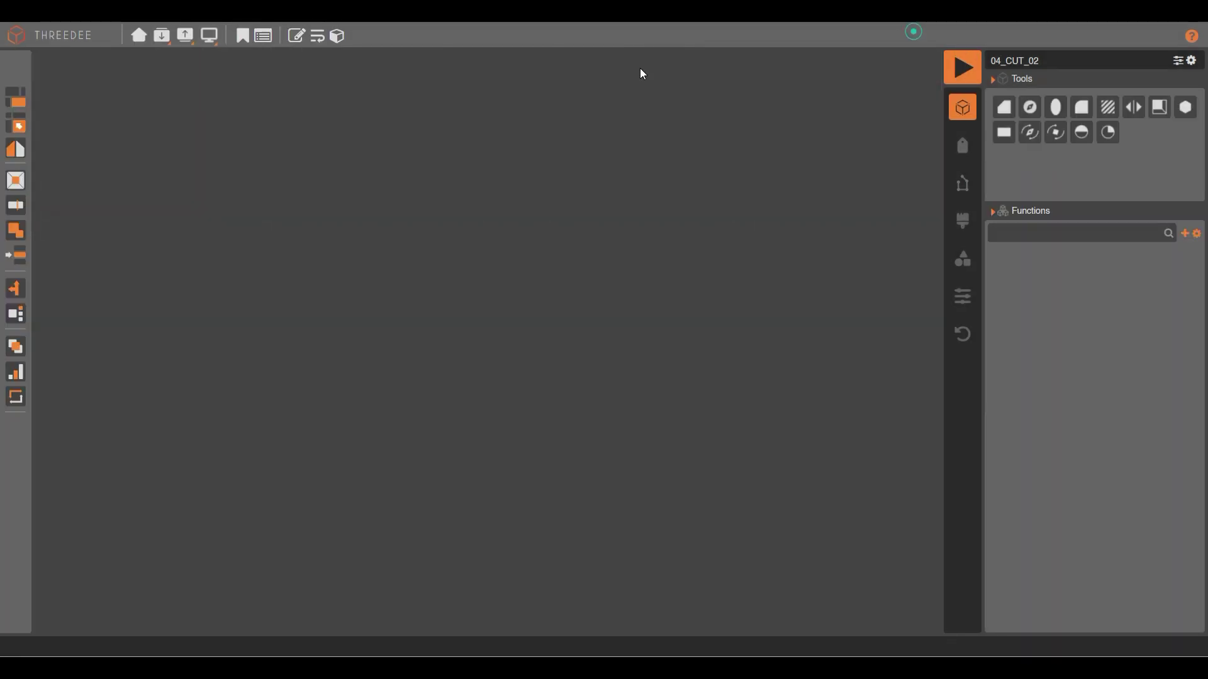
Regenerate the model and select a yellow strip near the middle to inspect its edge labels.
click(964, 68)
scroll(499, 259, up, 3)
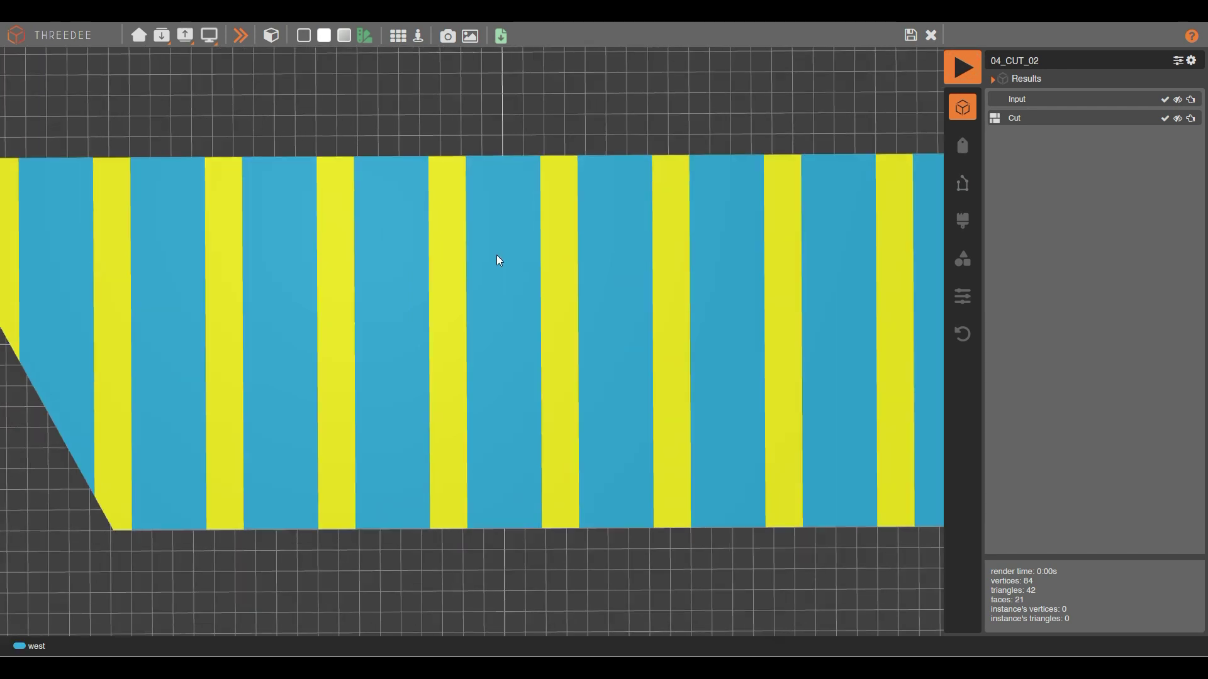
click(561, 180)
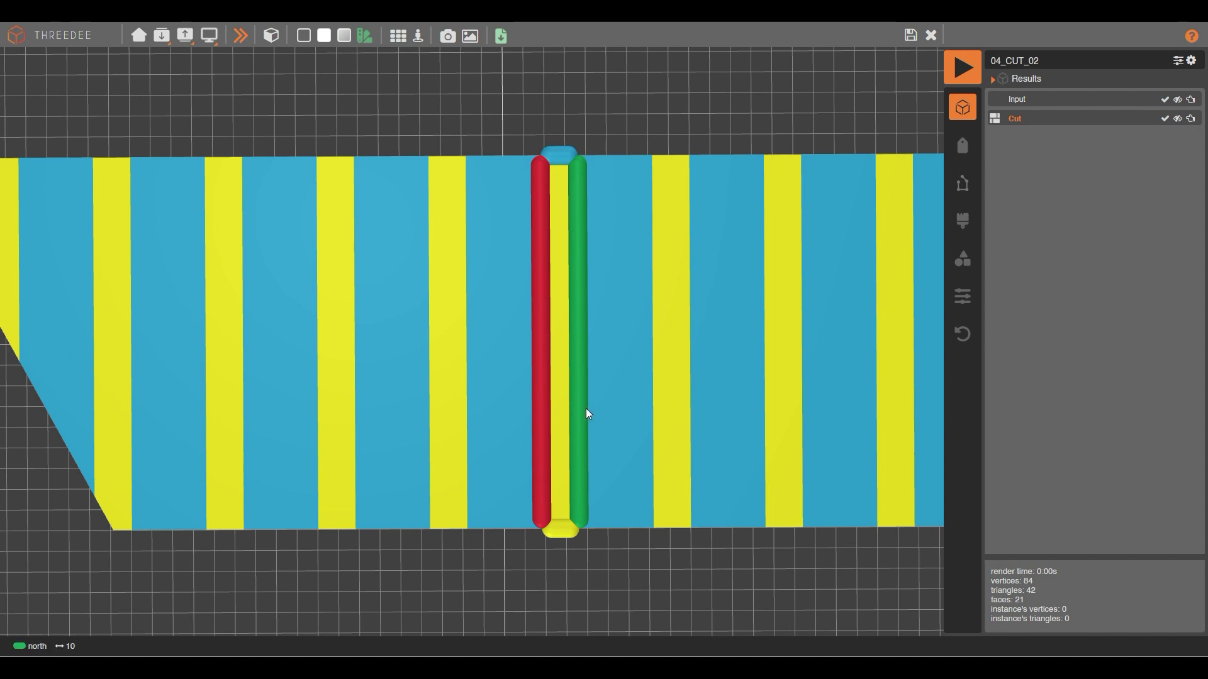
Rotate the repeat's primary side edge labels to top east, bottom west, left north and right south, and regenerate to inspect a yellow strip's edges.
click(931, 34)
click(540, 270)
click(614, 352)
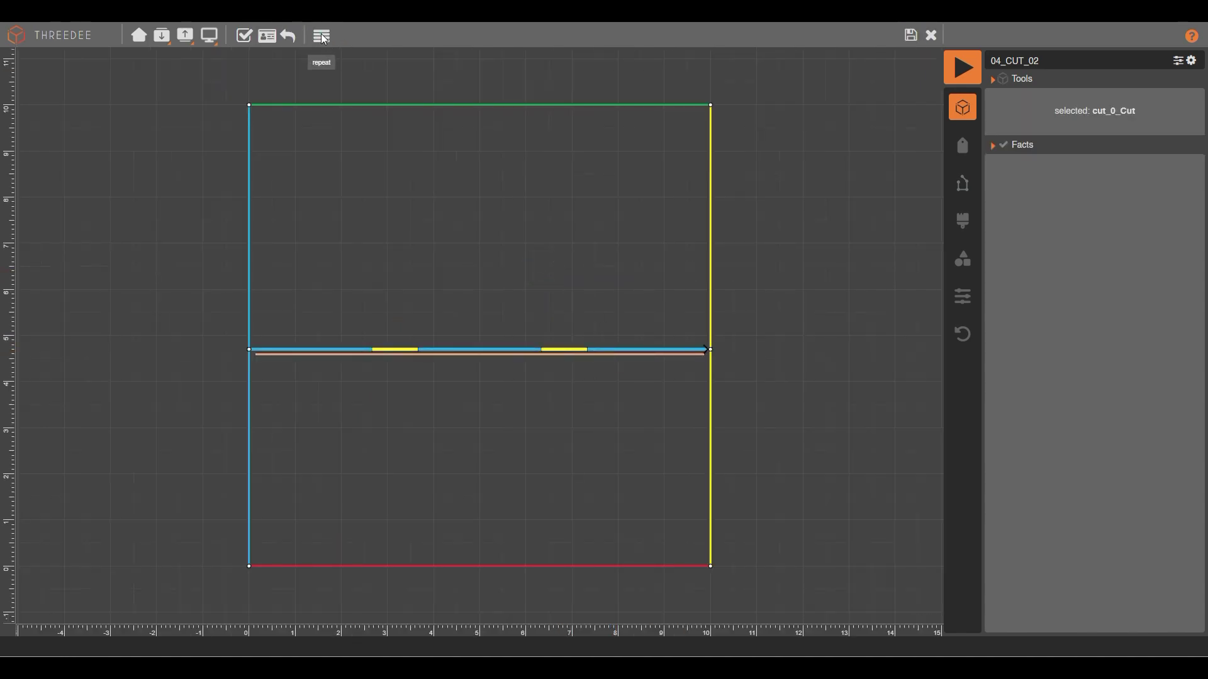
click(321, 36)
click(642, 196)
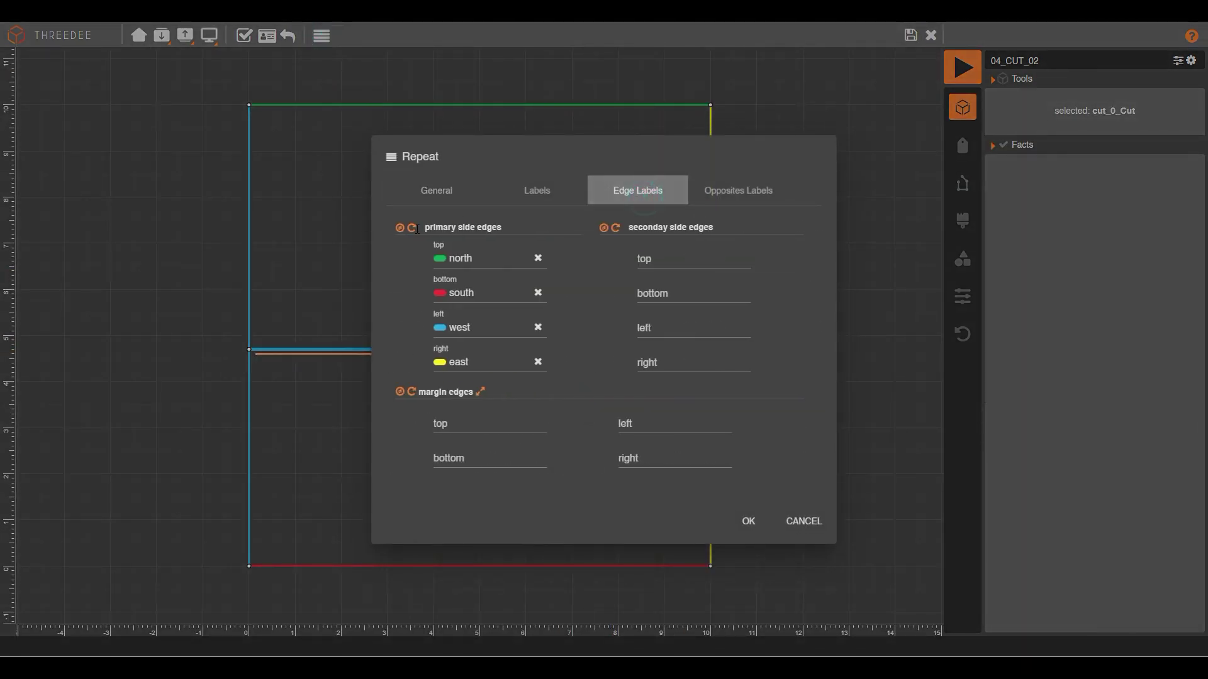
click(412, 228)
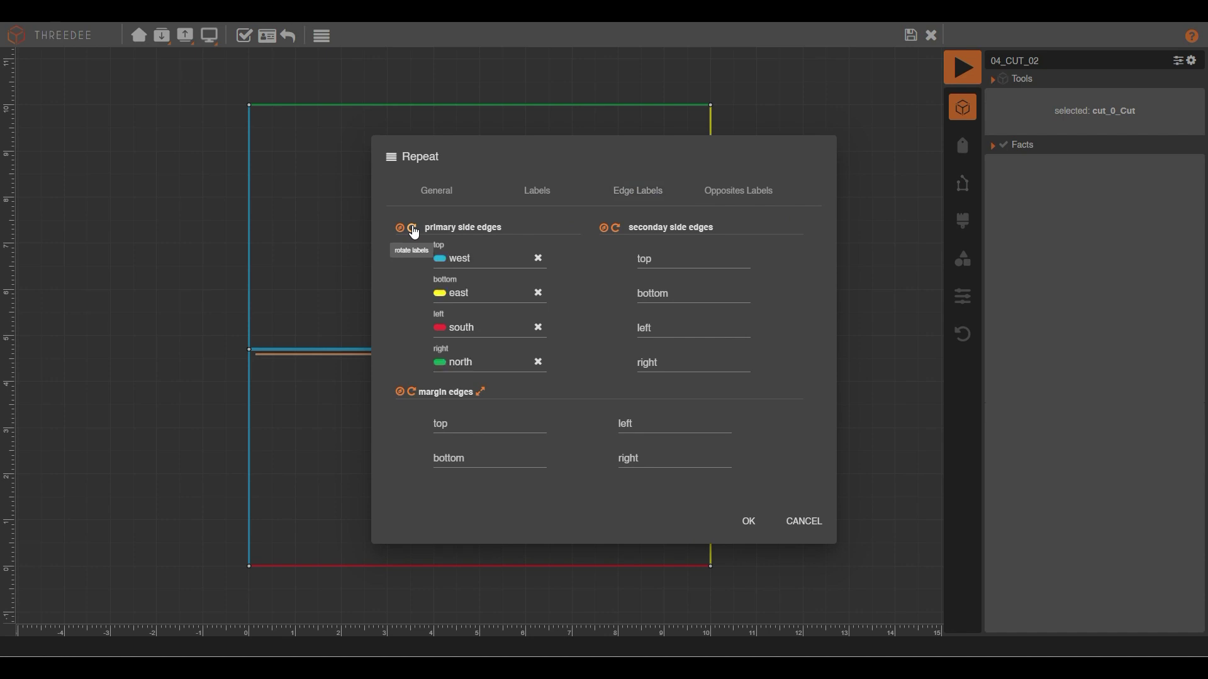
click(413, 229)
click(413, 229)
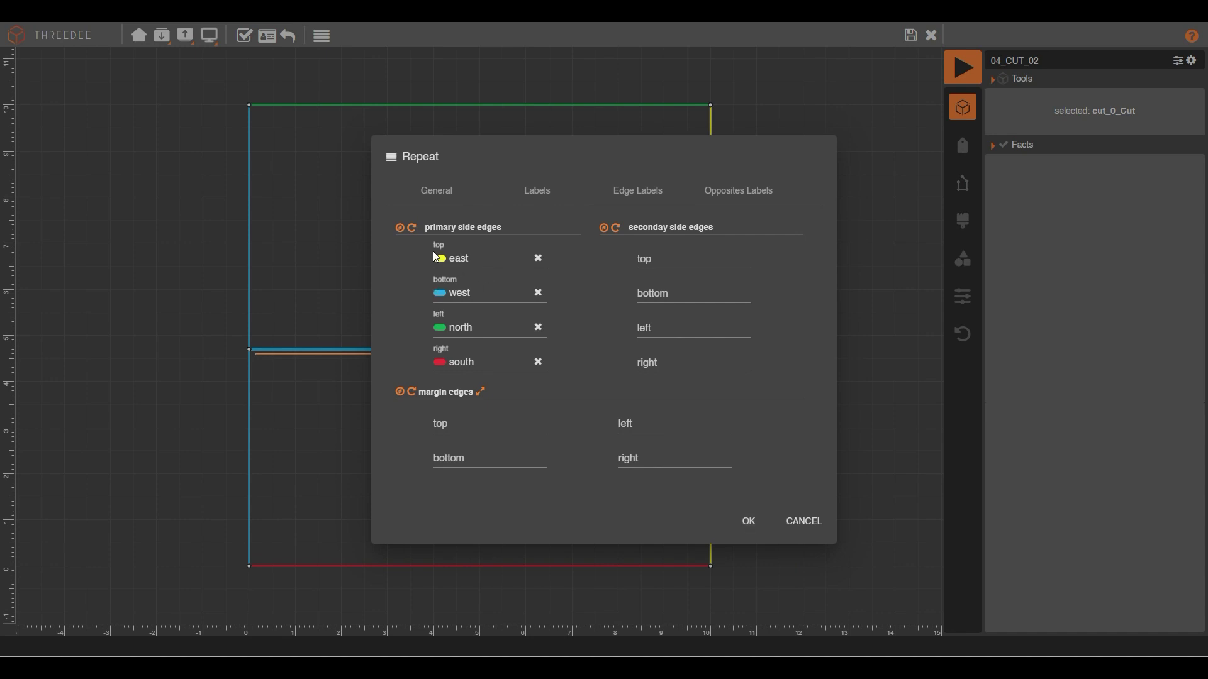
click(745, 524)
click(910, 36)
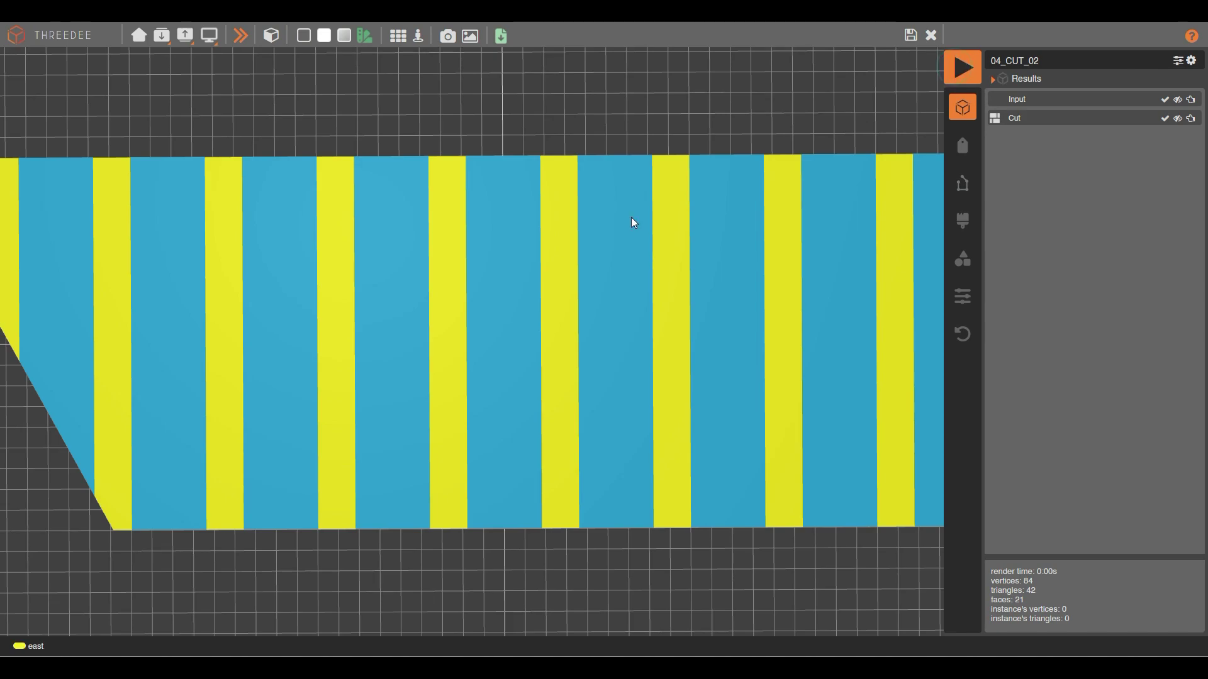
click(667, 201)
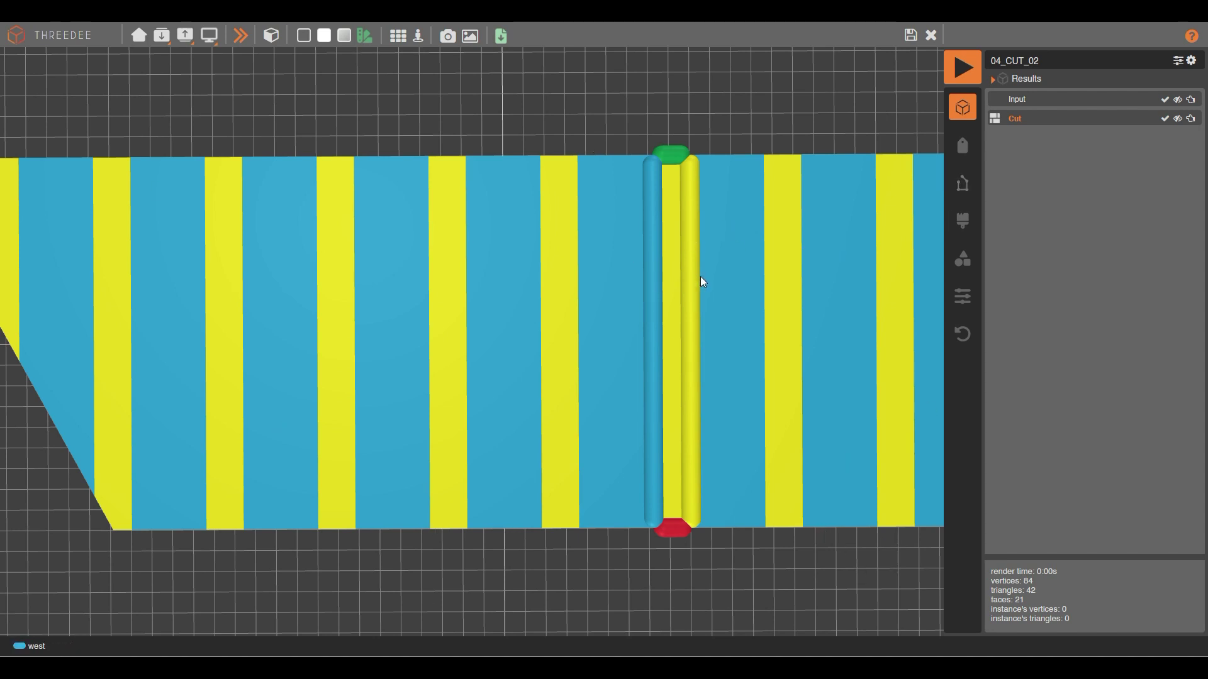
Give the repeat's primary distance in the Cut node a range of 3 with a step of 1.
click(910, 37)
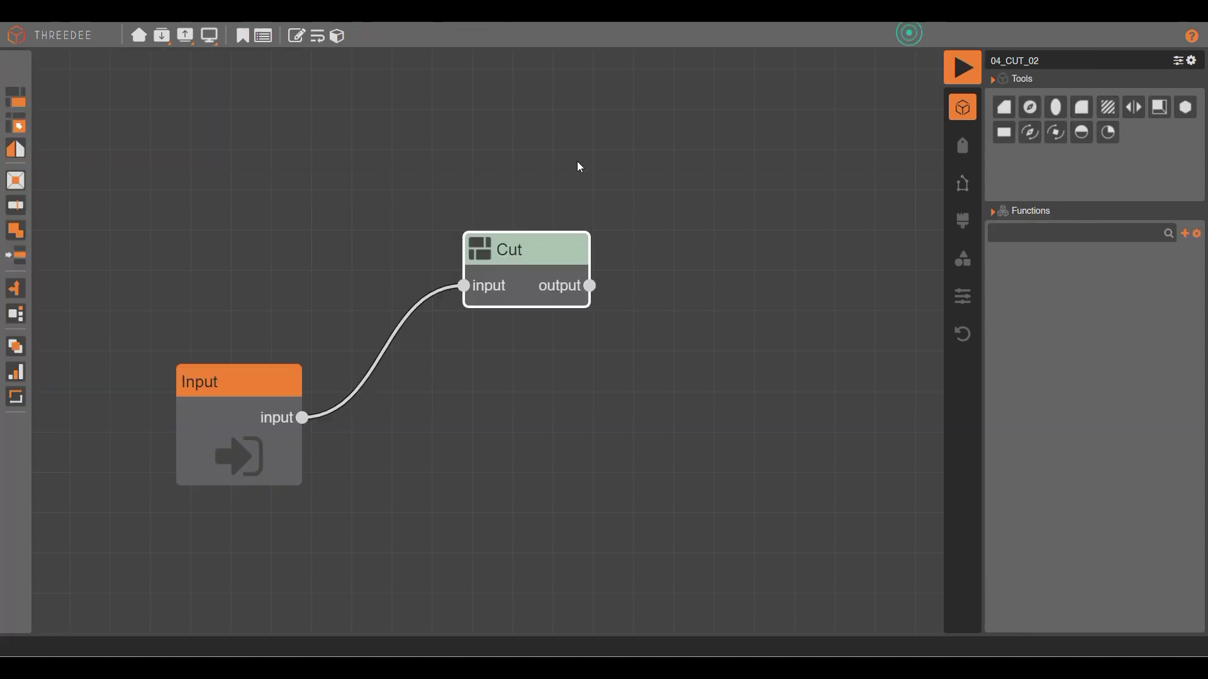
double_click(552, 249)
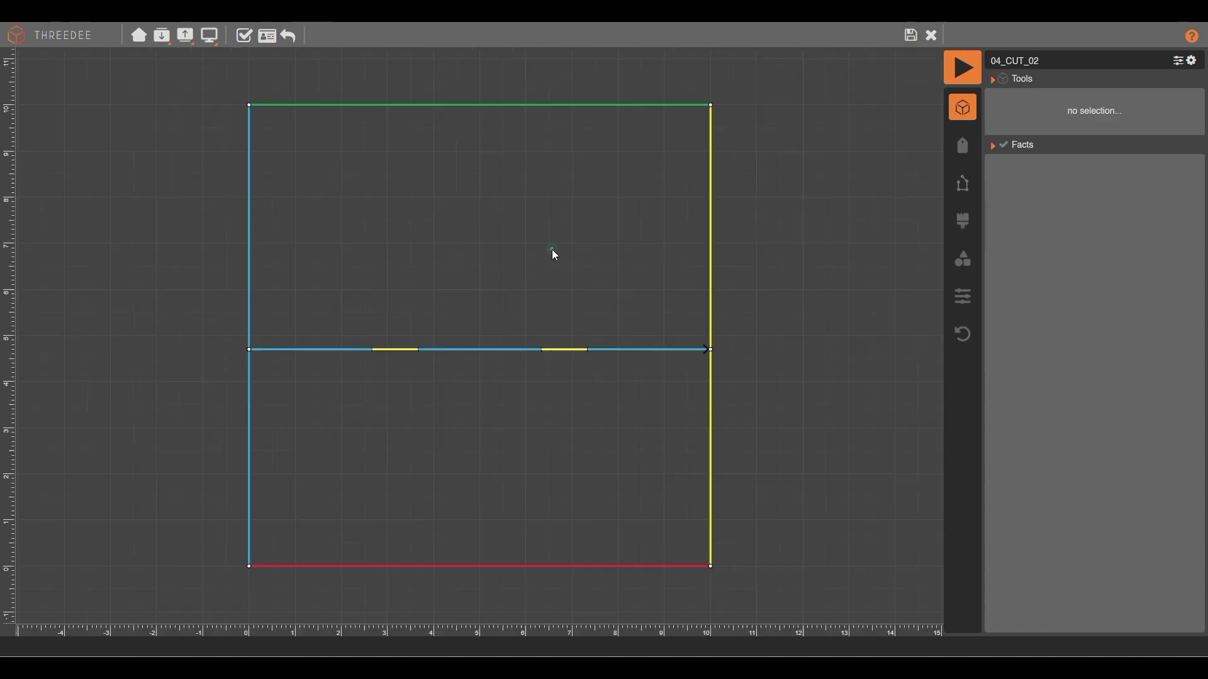
click(523, 351)
click(321, 36)
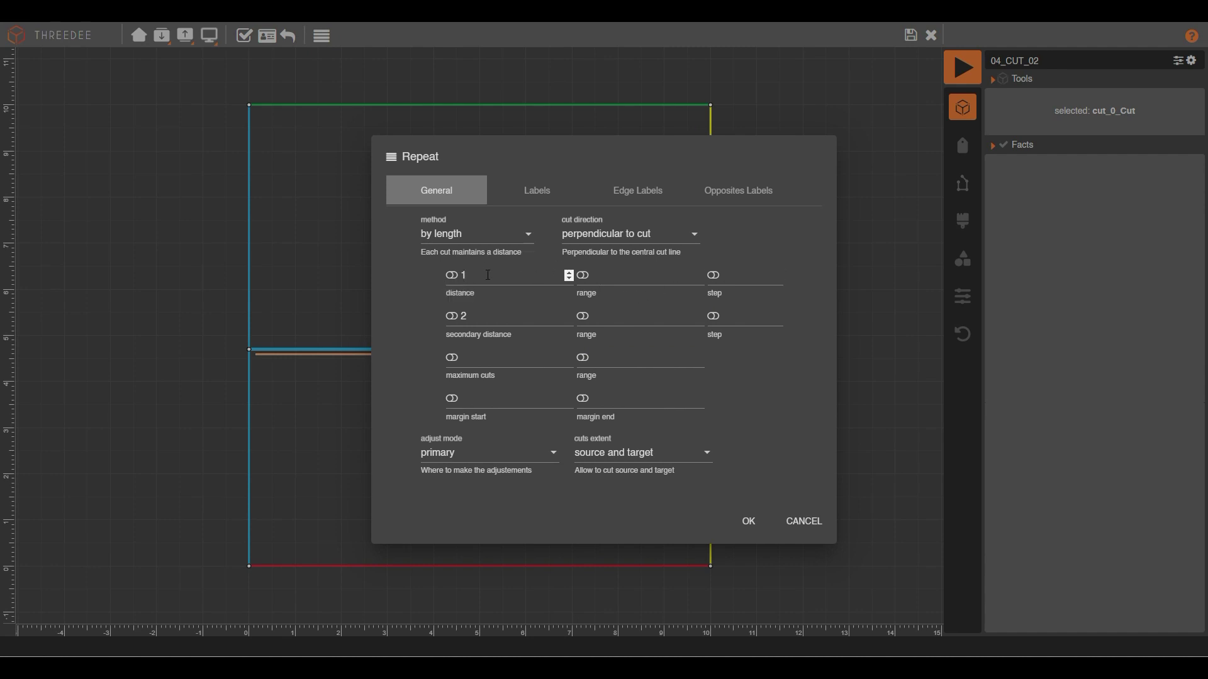
click(621, 277)
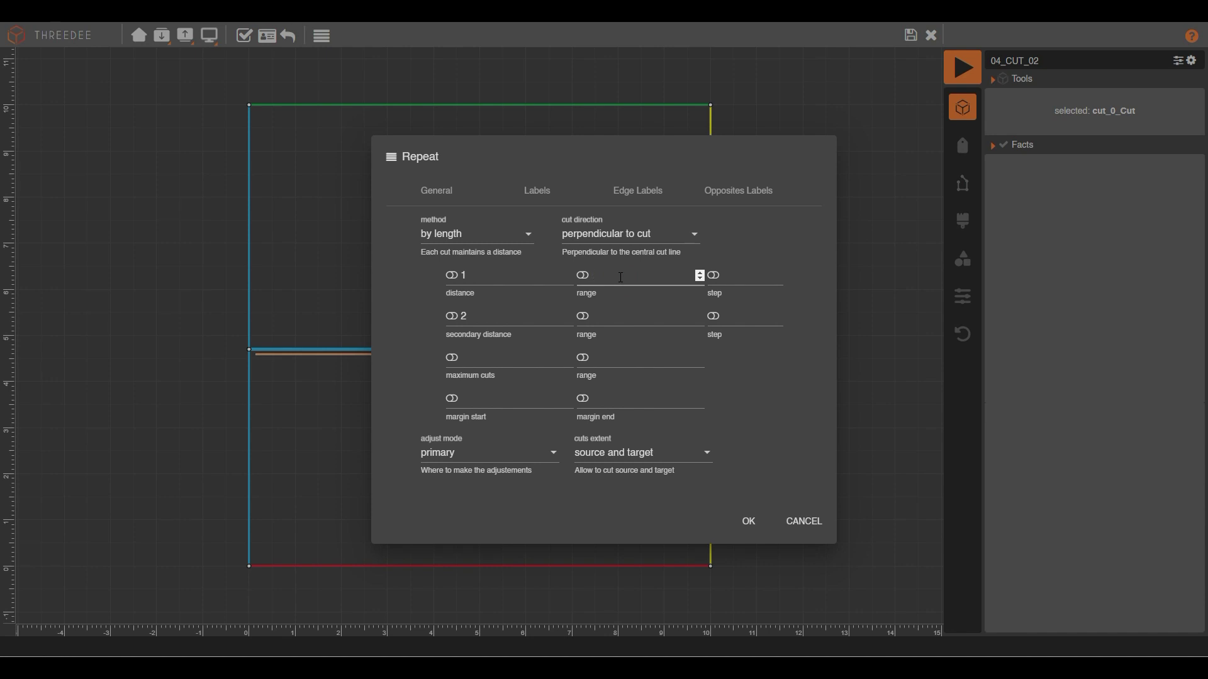
click(756, 275)
text(1)
Give the repeat's secondary distance a range of 4 with a step of 1, and save the Cut node.
click(617, 318)
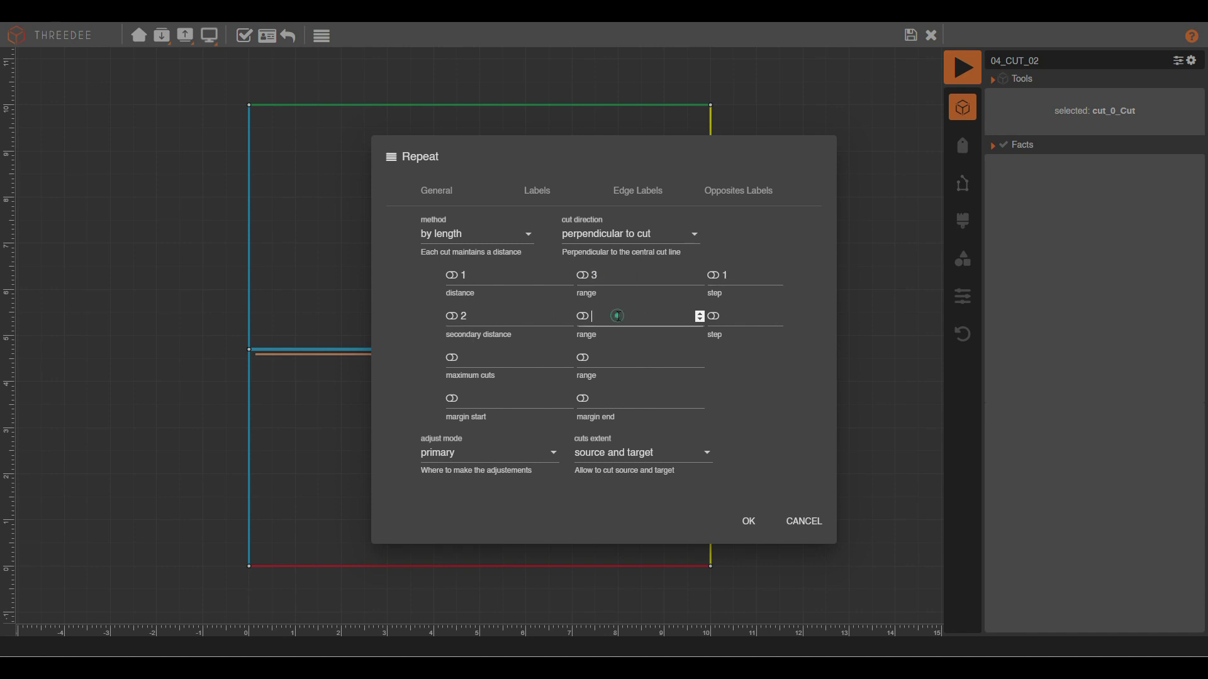
text(4)
click(740, 317)
text(1)
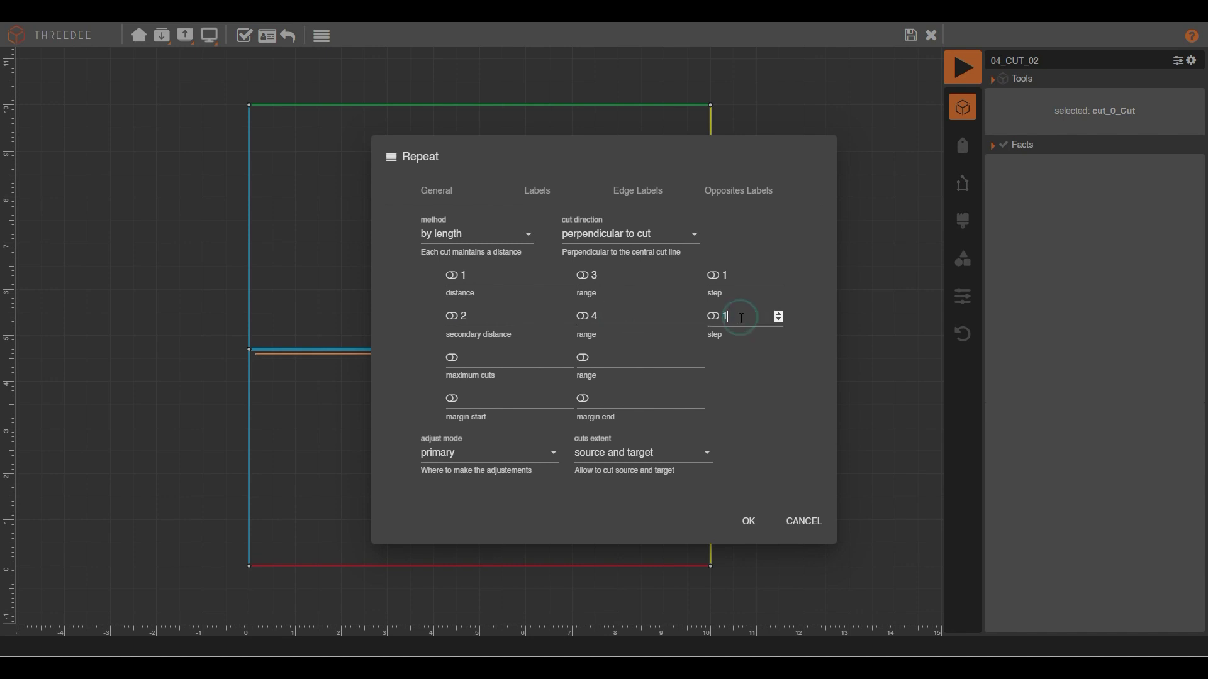
click(751, 520)
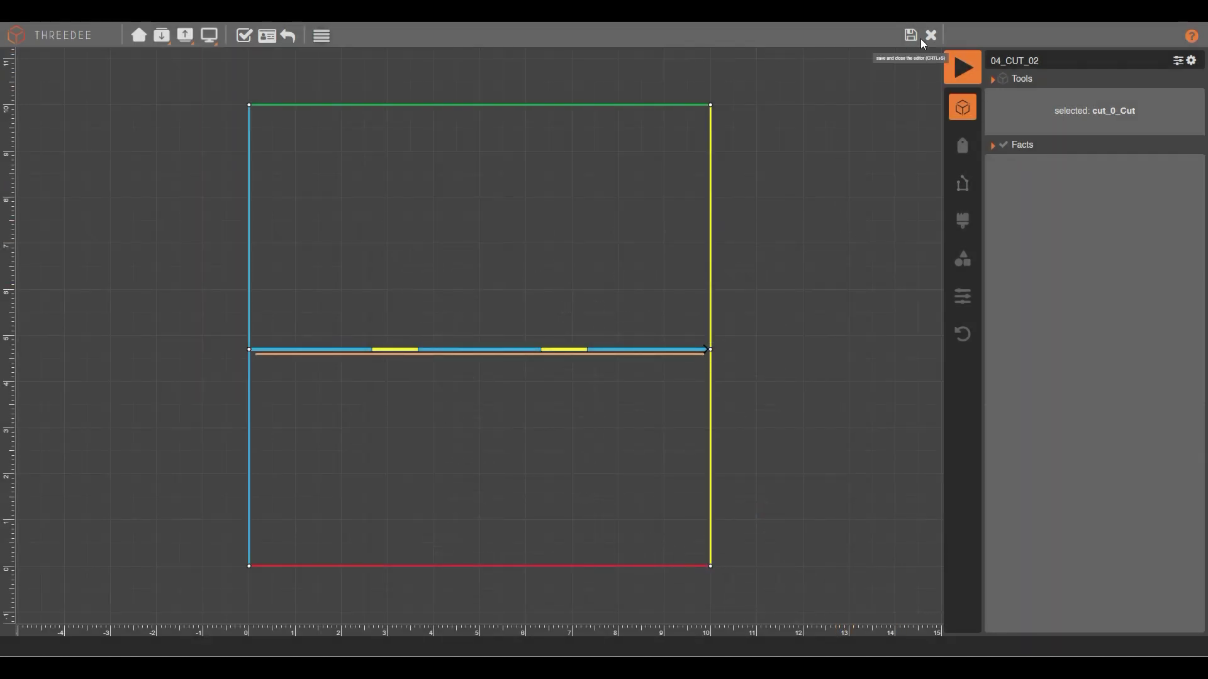
click(930, 35)
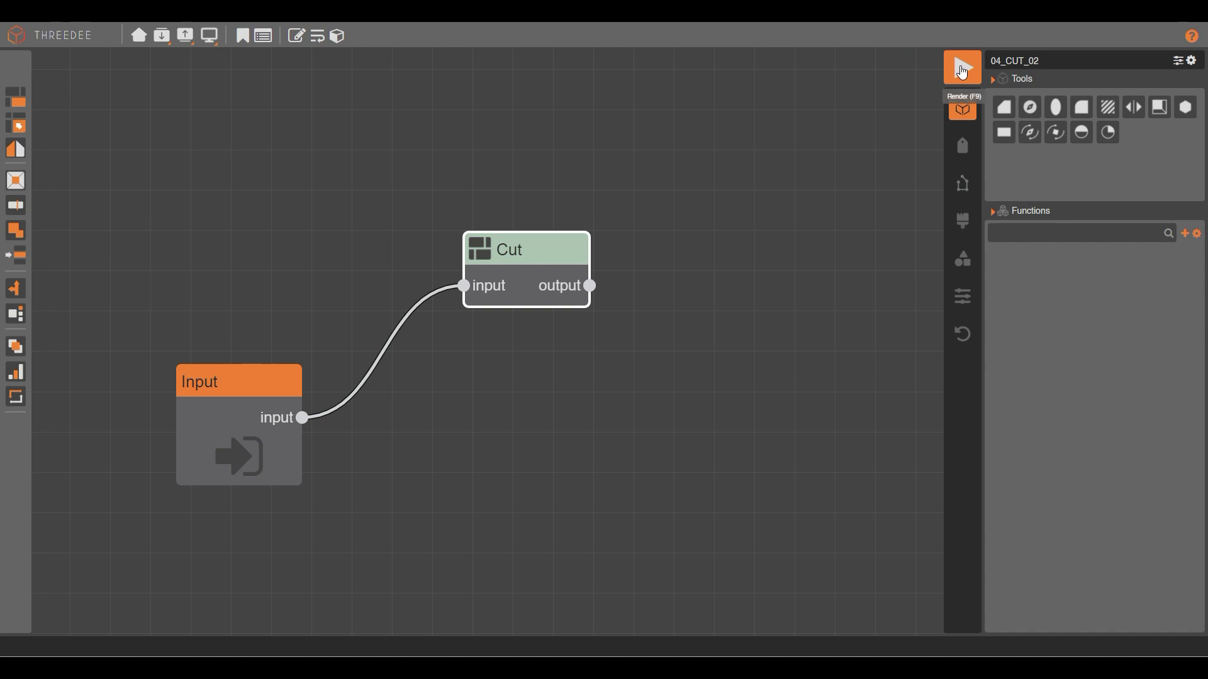
Regenerate the model several times in a row to compare the varying strip widths.
click(962, 70)
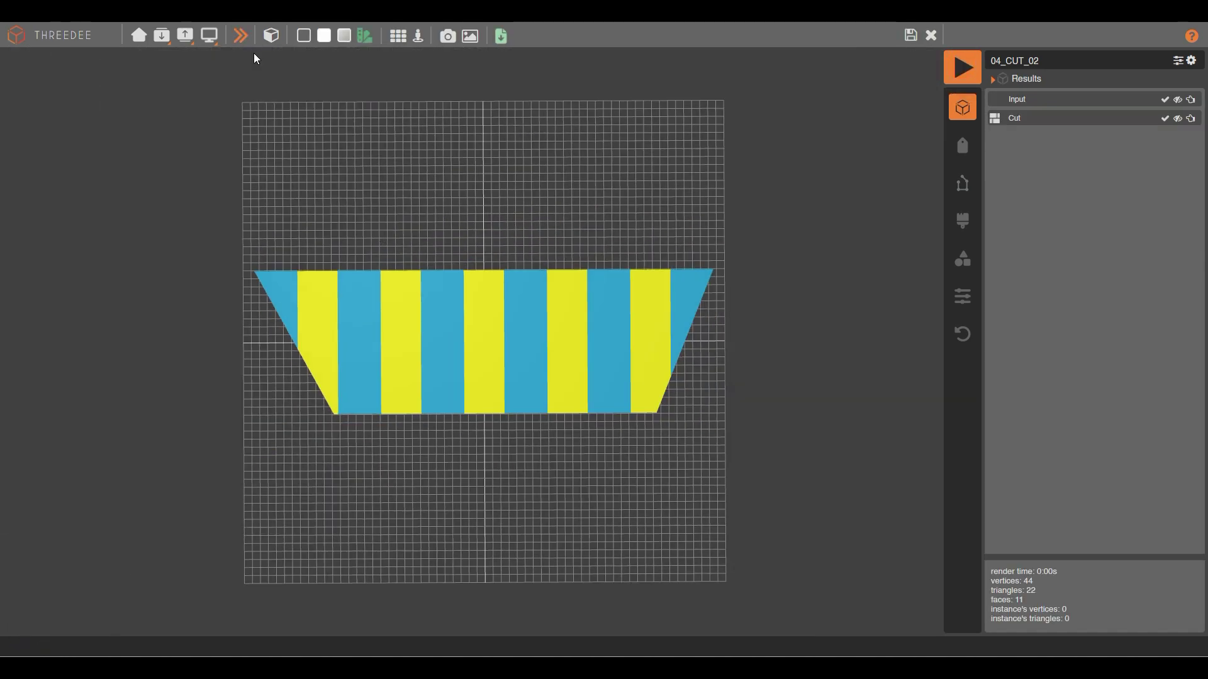
click(240, 35)
click(240, 36)
click(240, 38)
click(240, 38)
click(241, 38)
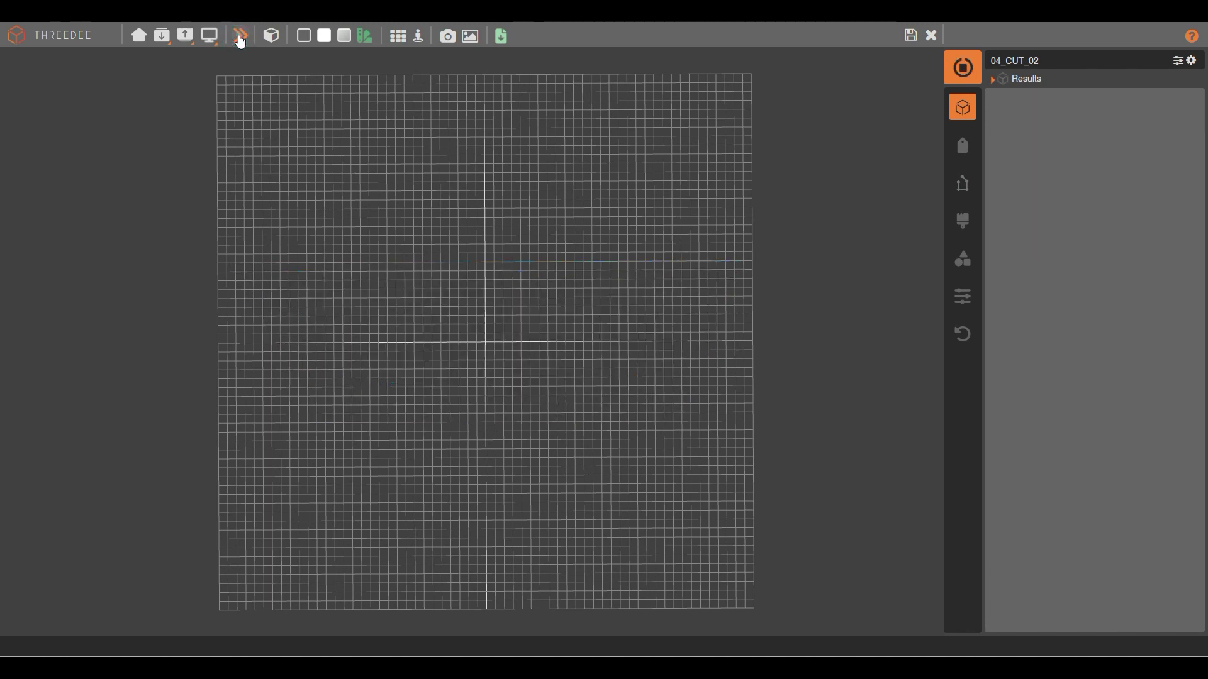
Keep regenerating the model to compare further random strip layouts, and return to the node graph.
click(240, 38)
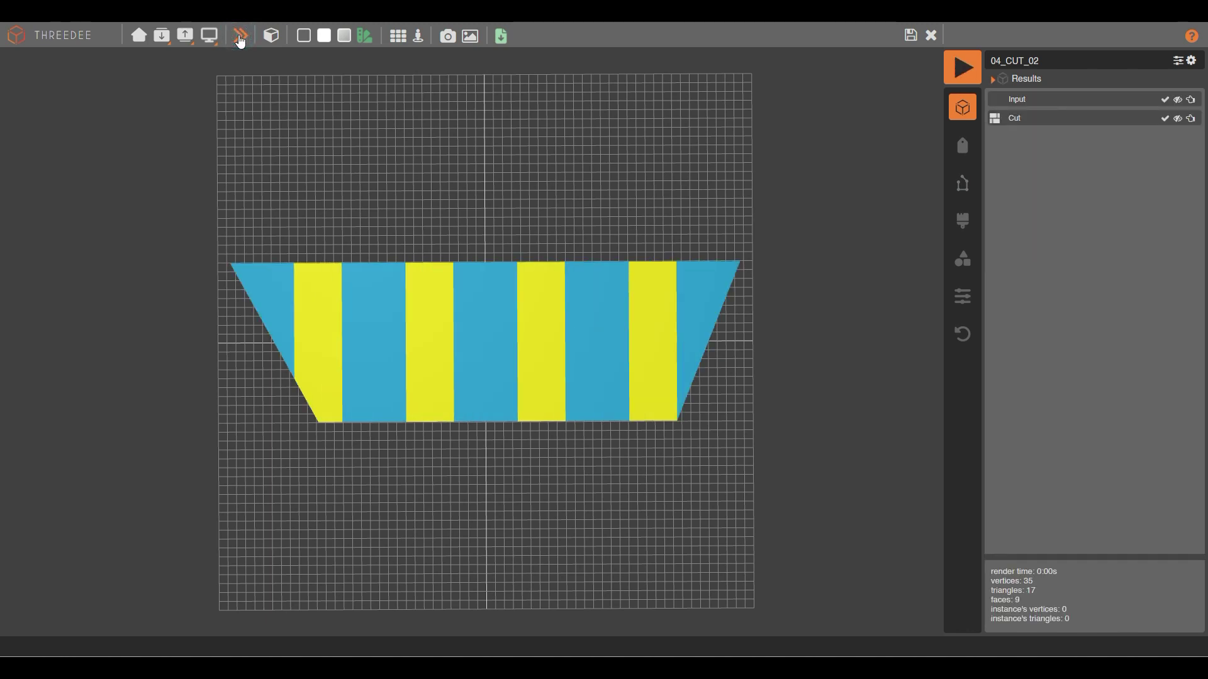
click(240, 37)
click(240, 39)
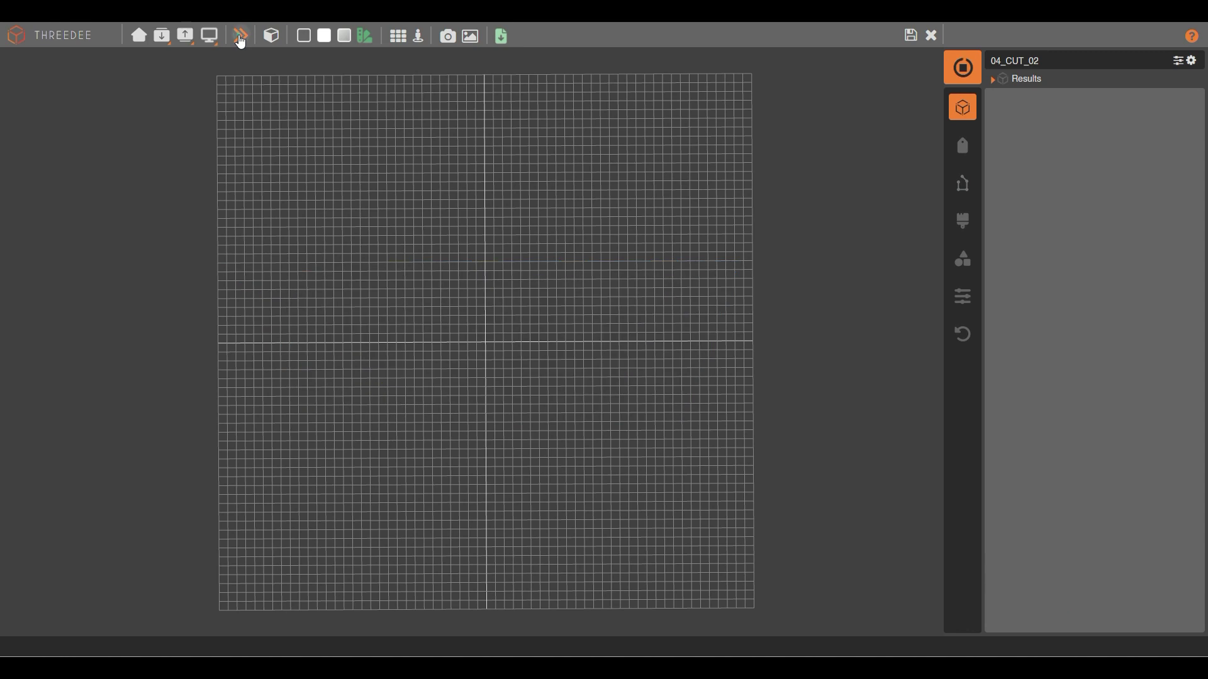
click(913, 36)
Move the existing Cut node aside, add a new Cut node linked to the Input node, and open it.
drag(636, 284, 786, 237)
drag(512, 364, 598, 234)
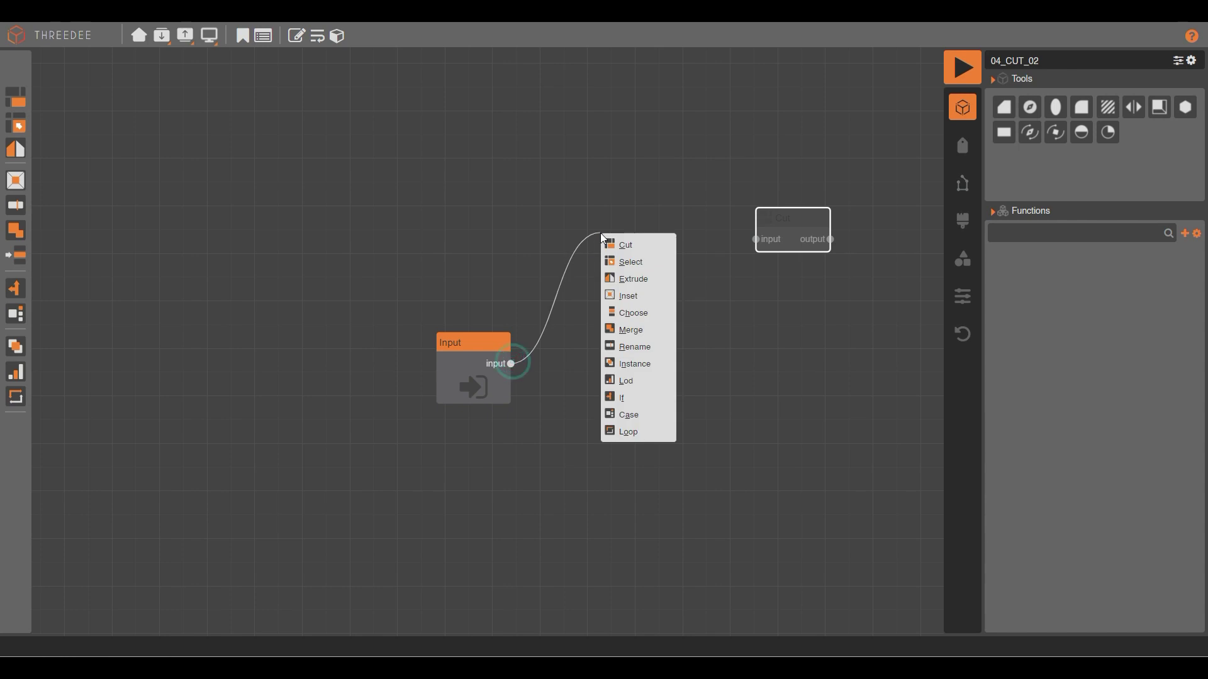
click(645, 245)
double_click(643, 240)
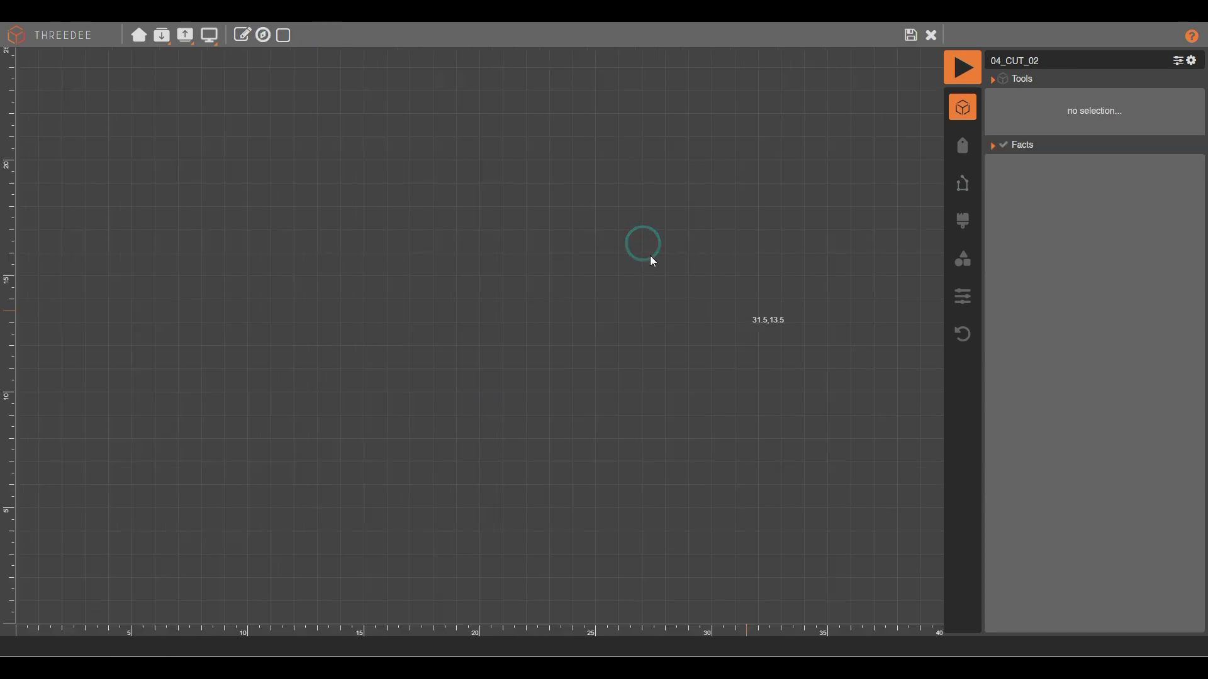
Create a 10 by 10 square with coloured side edges and draw a cut from the red edge to the green edge at about x 4.9.
click(264, 36)
click(593, 399)
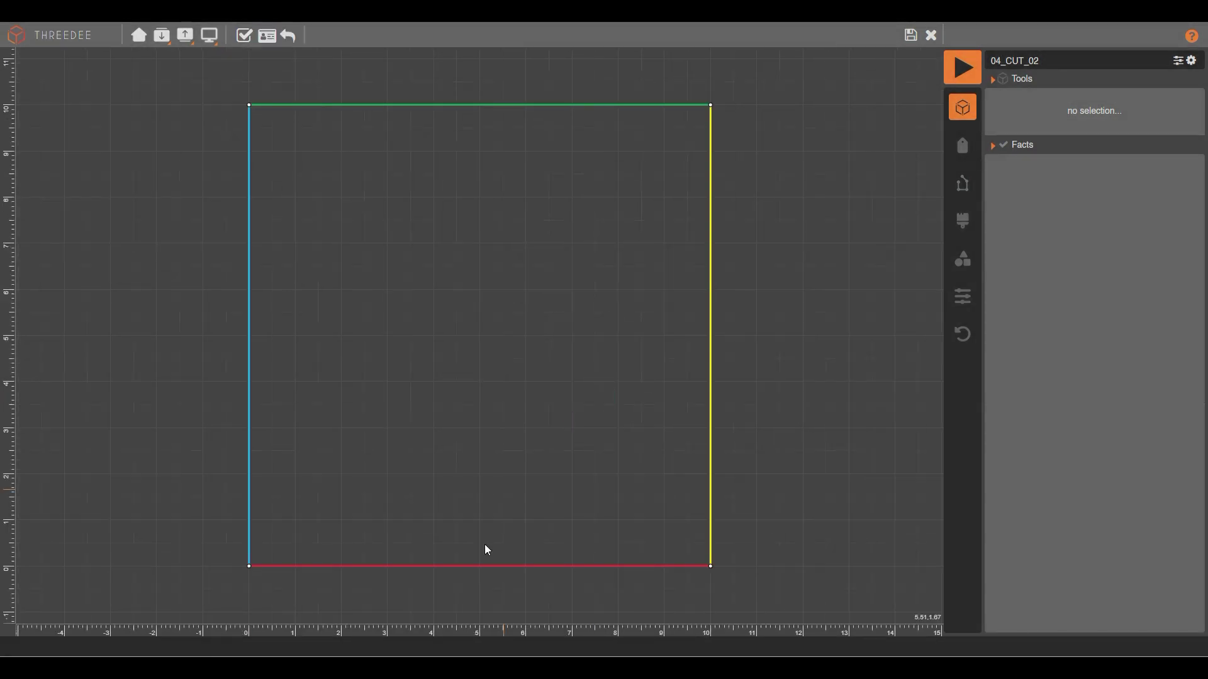
mouse_move(474, 590)
mouse_down()
mouse_move(505, 513)
mouse_move(475, 84)
mouse_move(475, 105)
mouse_up()
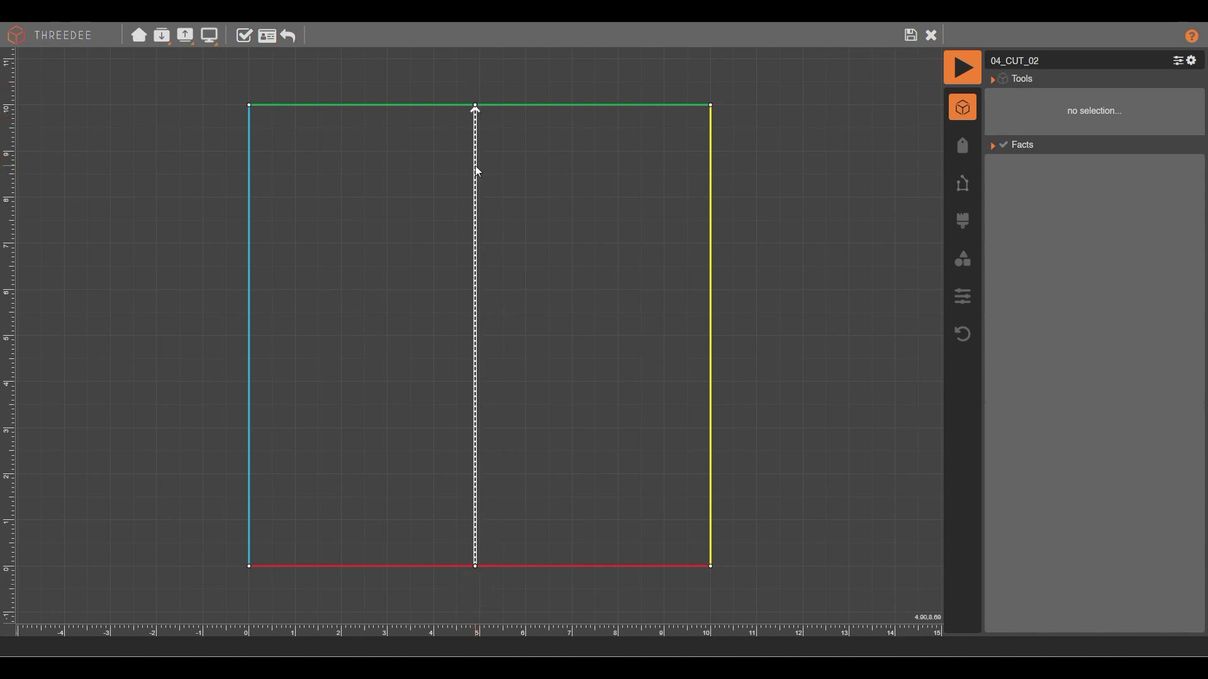
Set the cut to repeat by amount with 4 cuts, and save the Cut node.
click(476, 167)
click(321, 35)
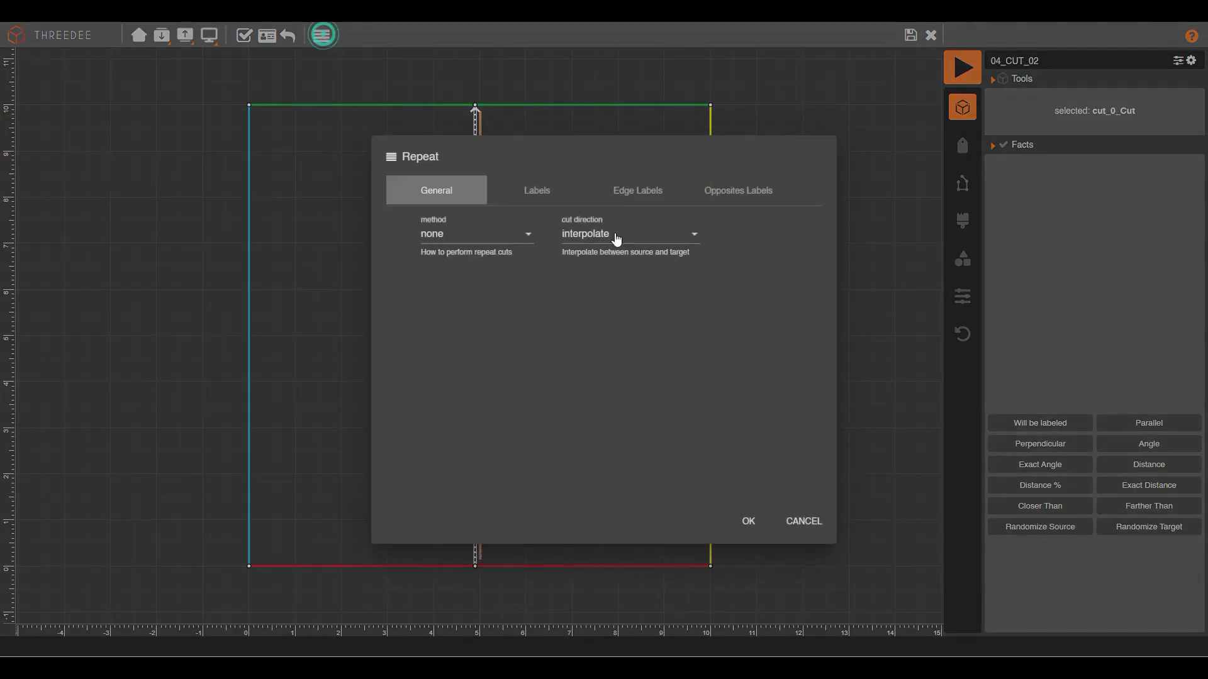
click(484, 242)
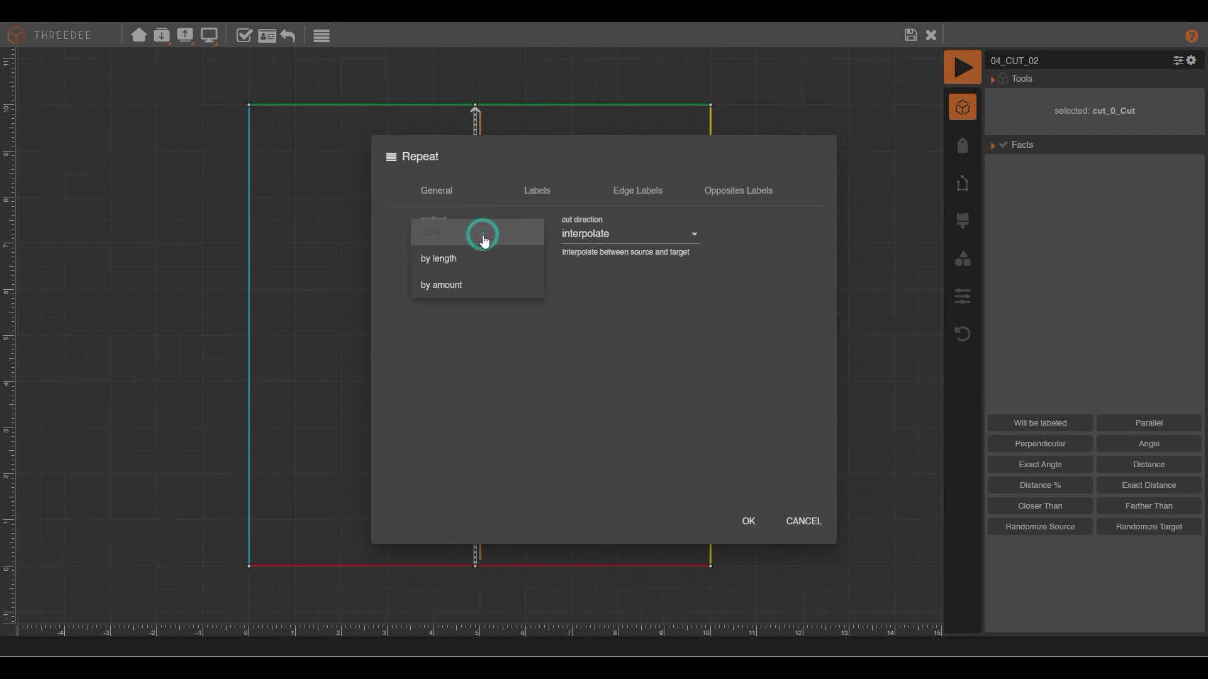
click(470, 292)
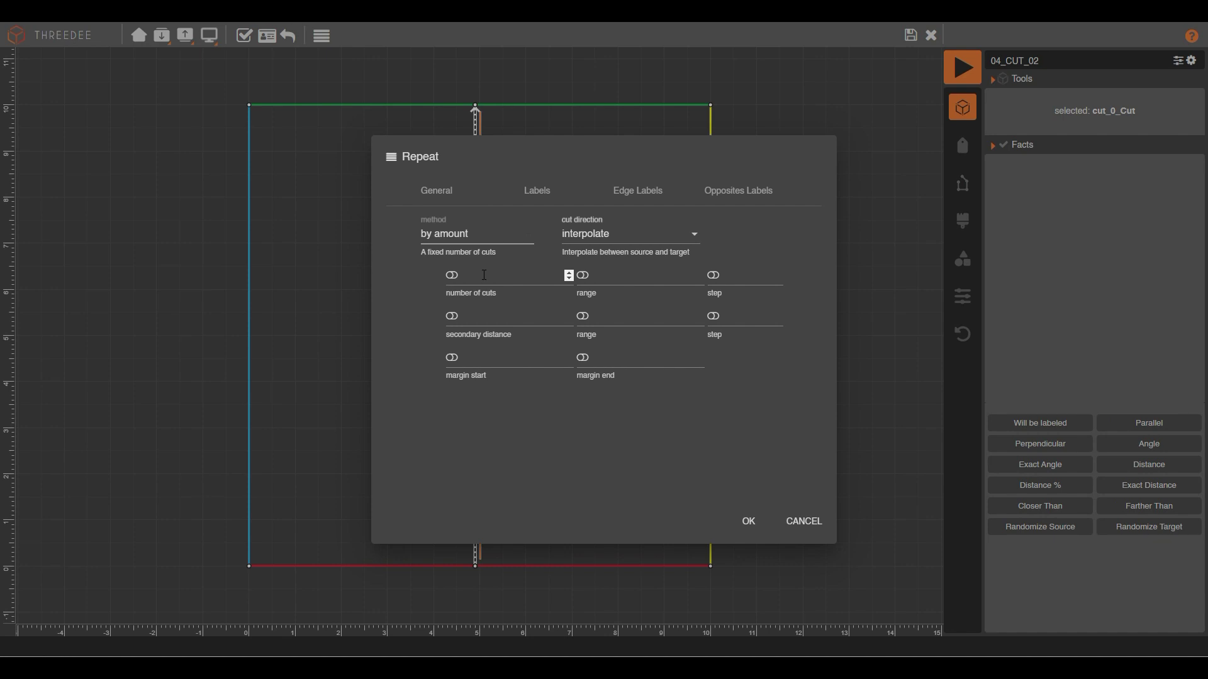
click(484, 275)
click(750, 520)
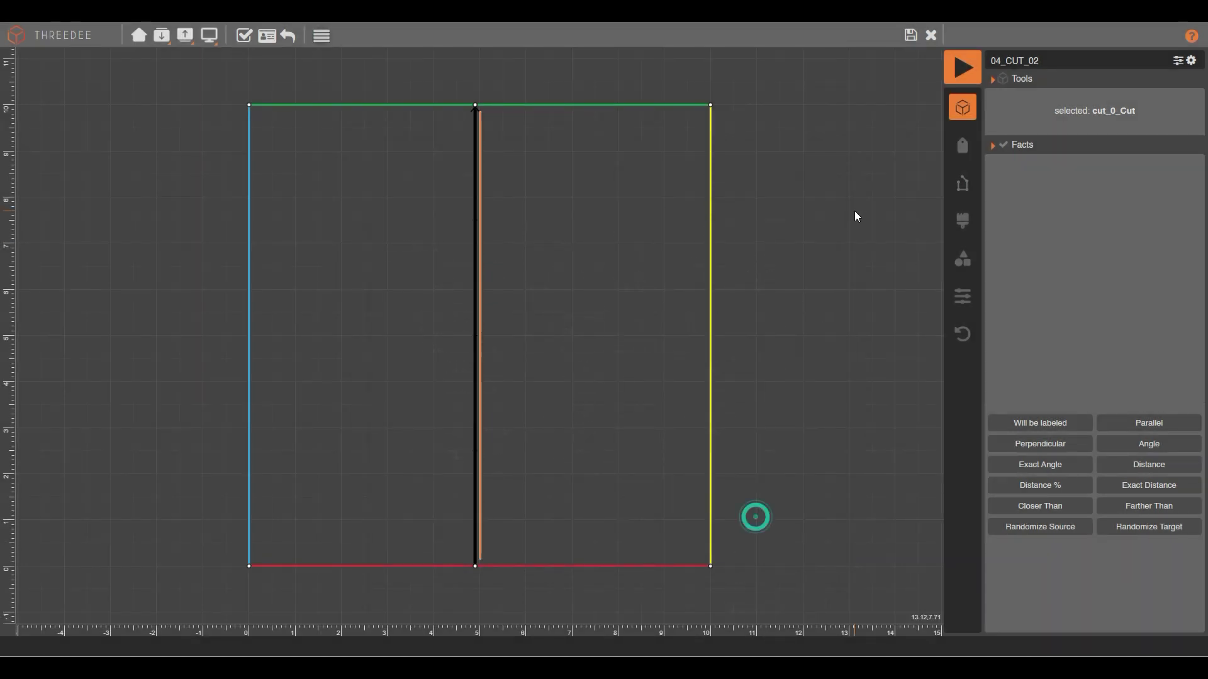
click(911, 36)
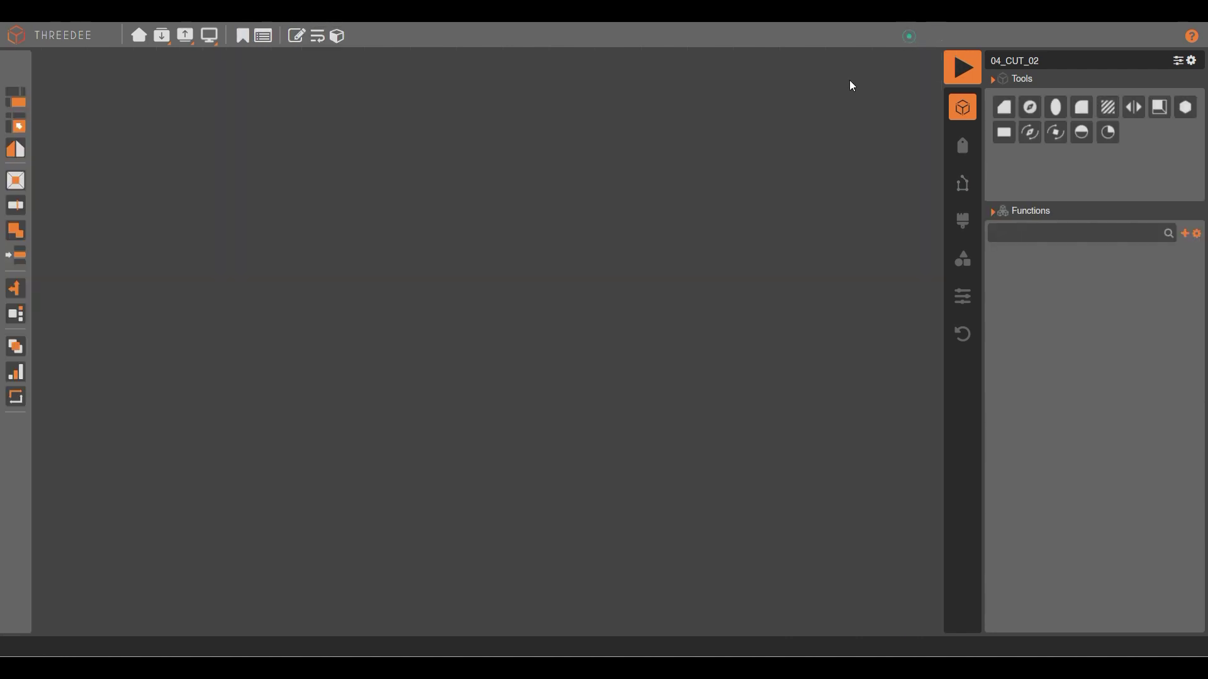
Generate the model in wireframe display and inspect the edge labels of the individual strips.
click(961, 70)
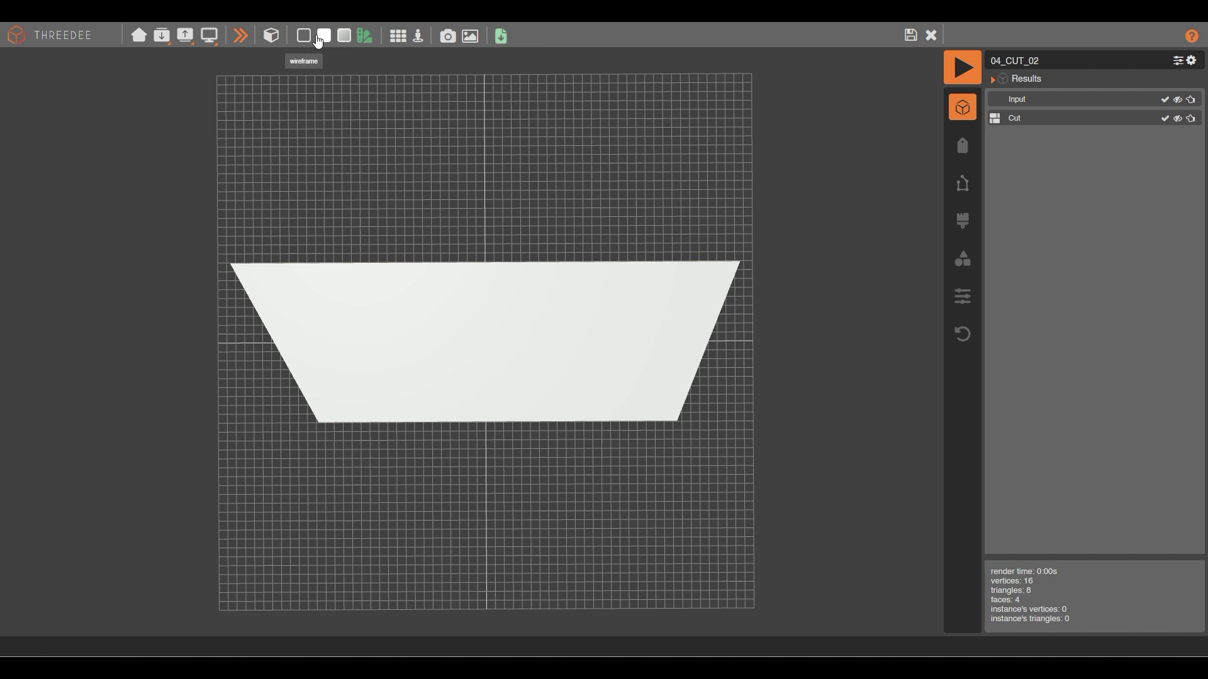
click(304, 36)
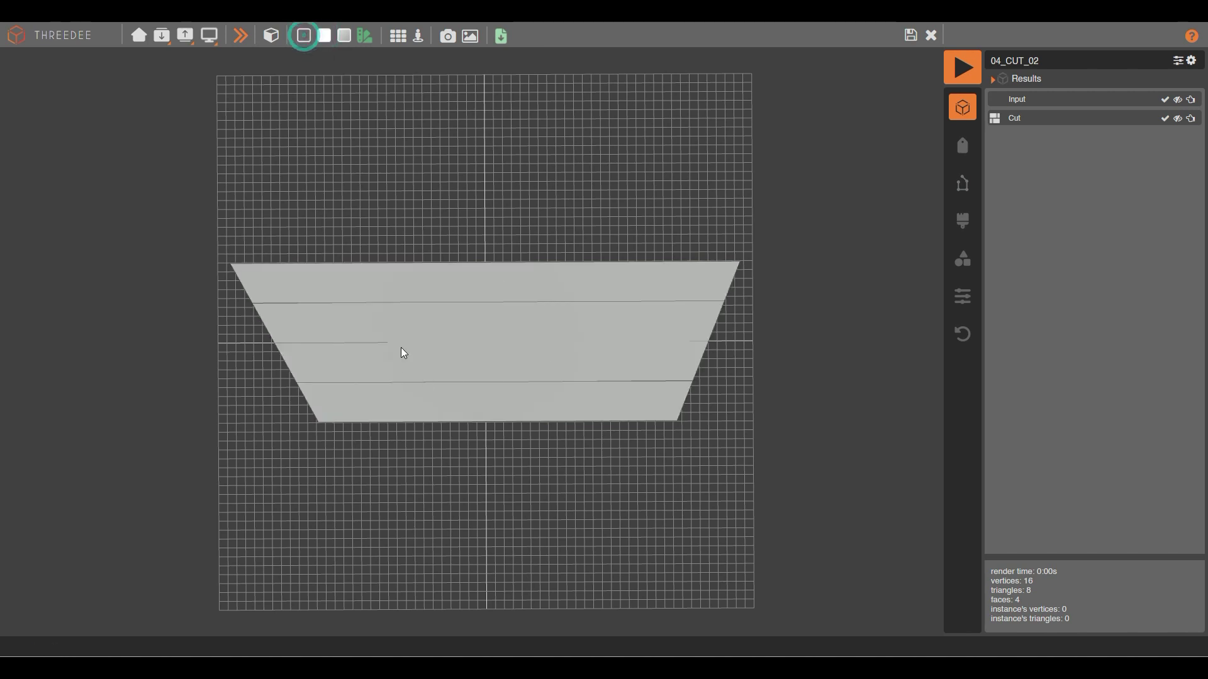
click(403, 353)
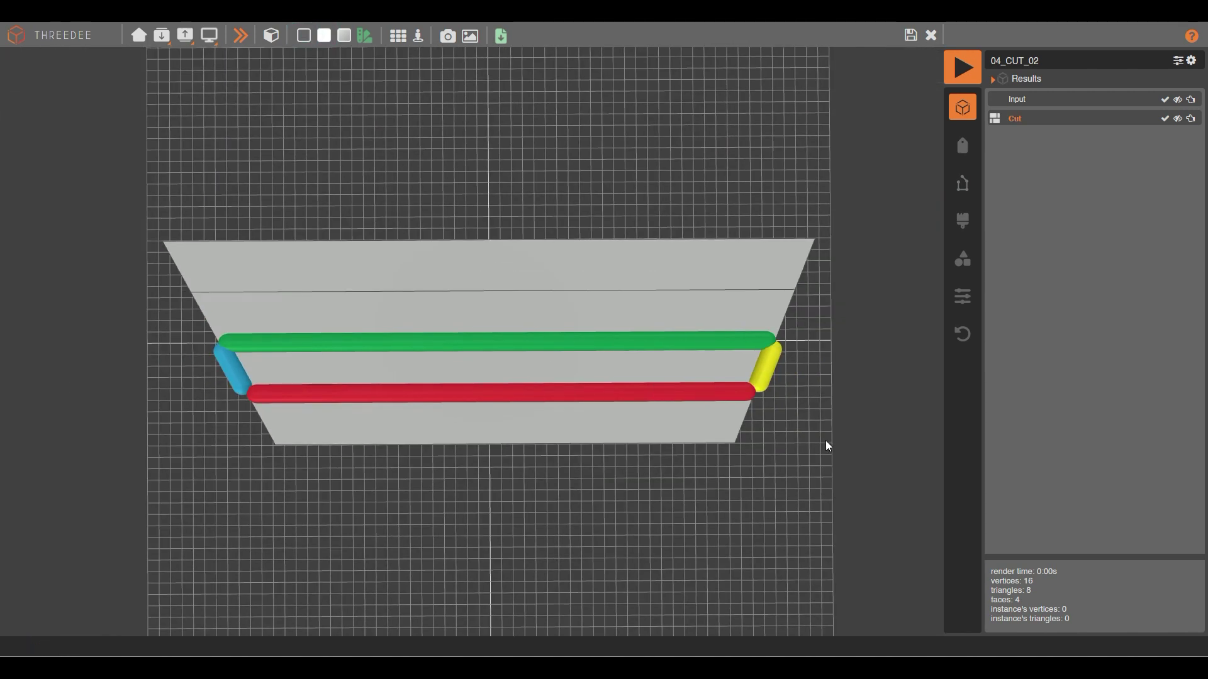
click(868, 434)
click(453, 427)
drag(462, 356, 462, 258)
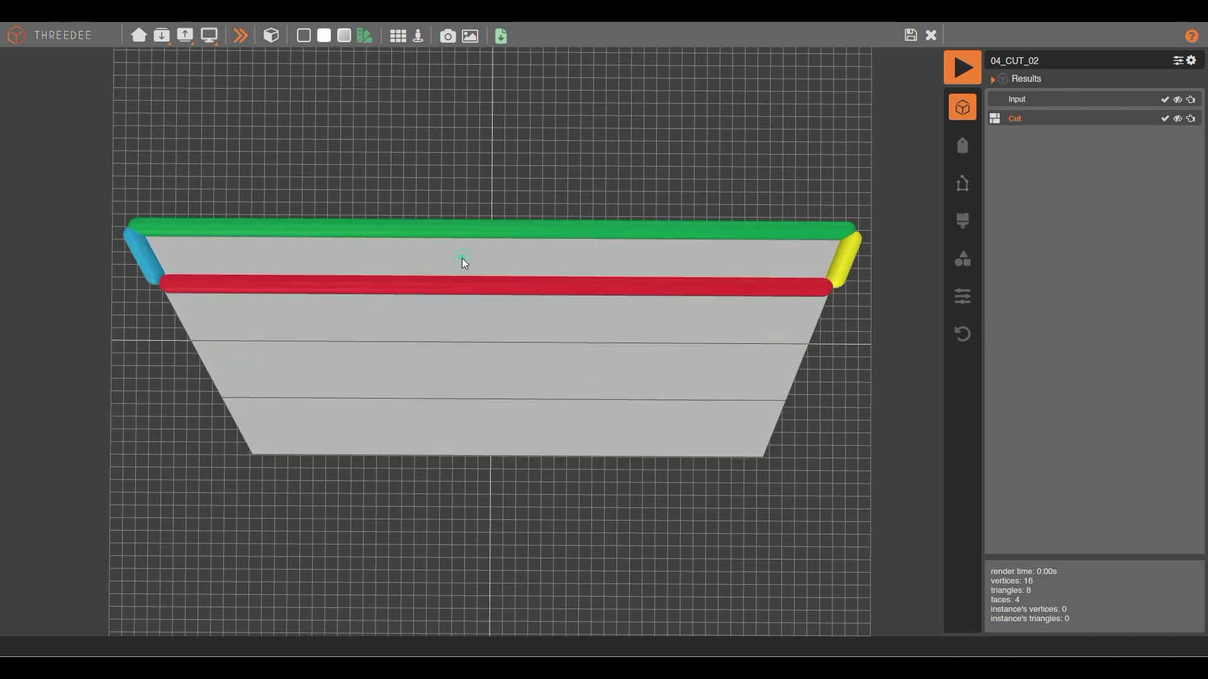
click(911, 36)
Reshape the Input plane into a rectangle by moving its upper vertices to 0, 10 and 22.5, 10, and save it.
double_click(470, 364)
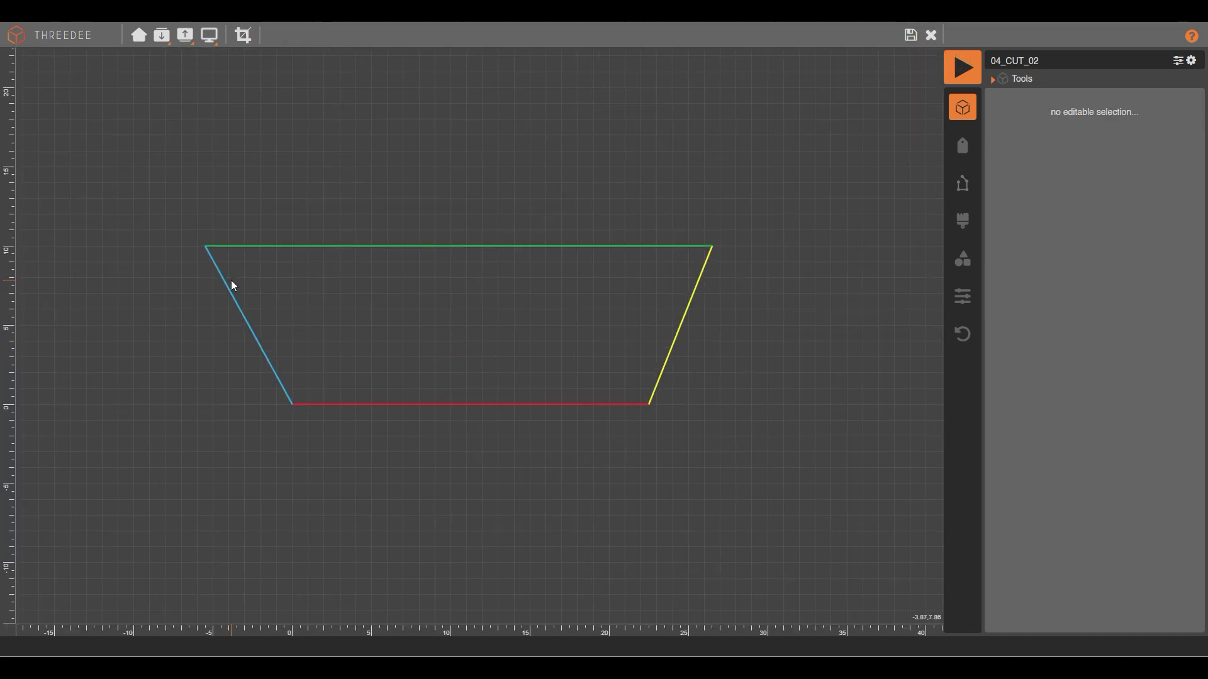
click(233, 282)
drag(205, 246, 292, 246)
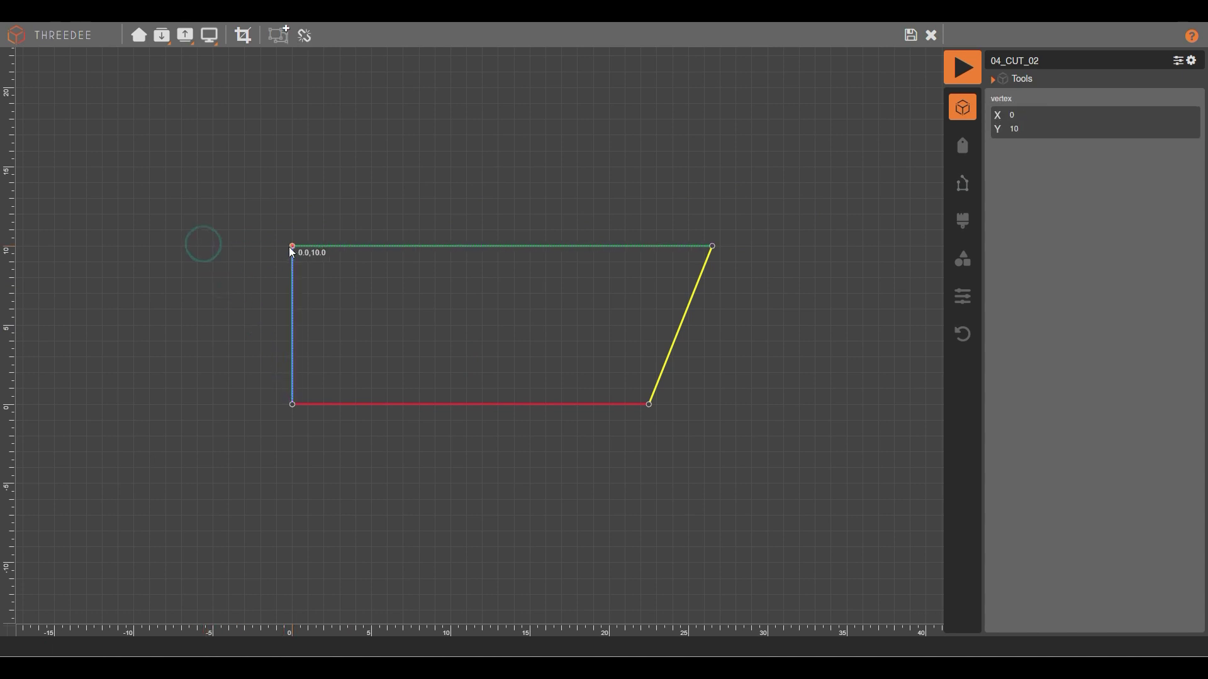
drag(713, 246, 652, 247)
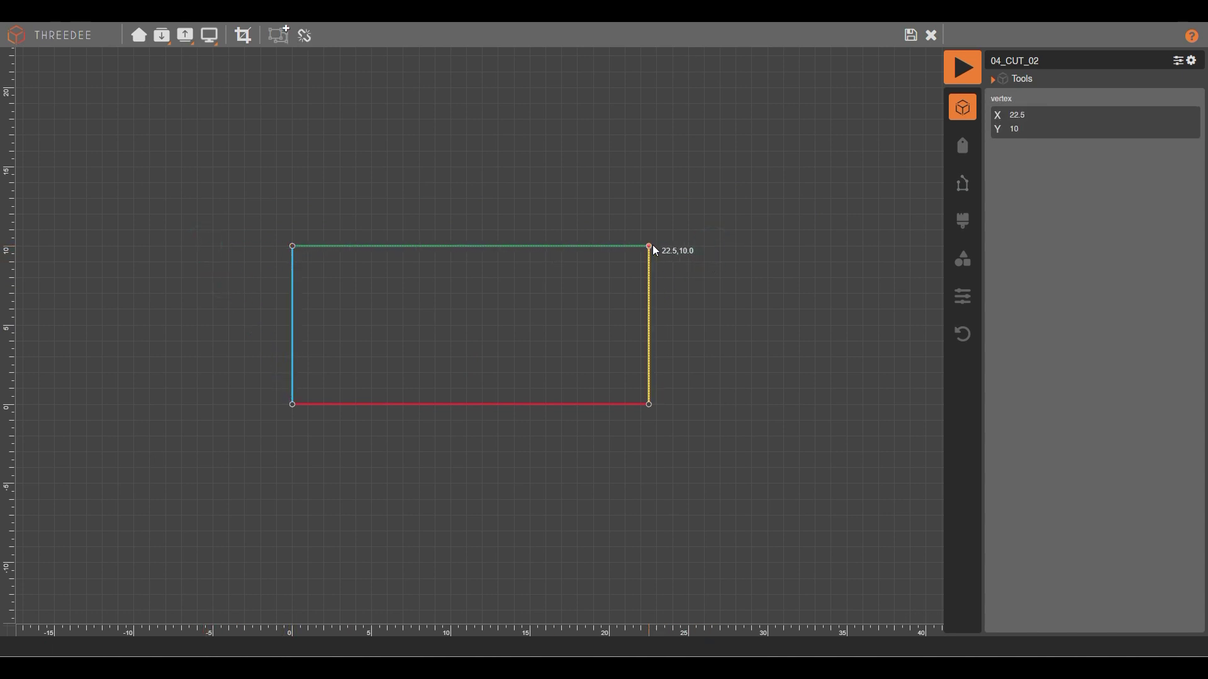
click(911, 35)
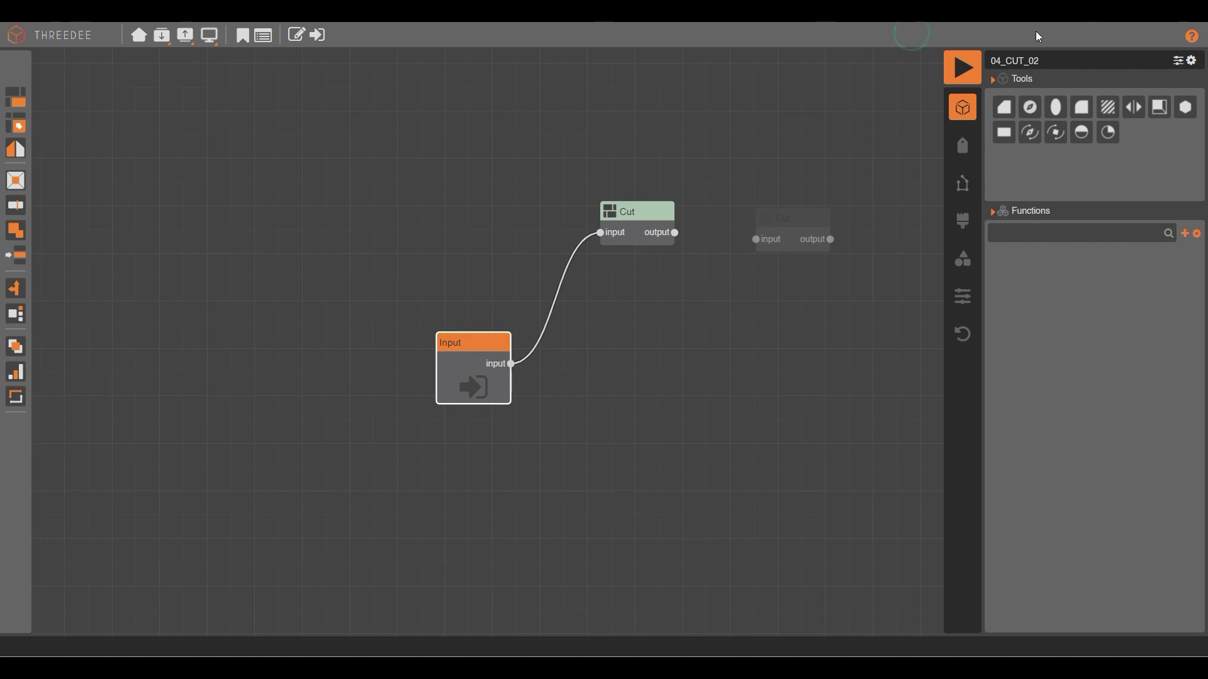
Generate the rectangular plane, inspect the edge labels of its strips, and return to the node graph.
click(963, 70)
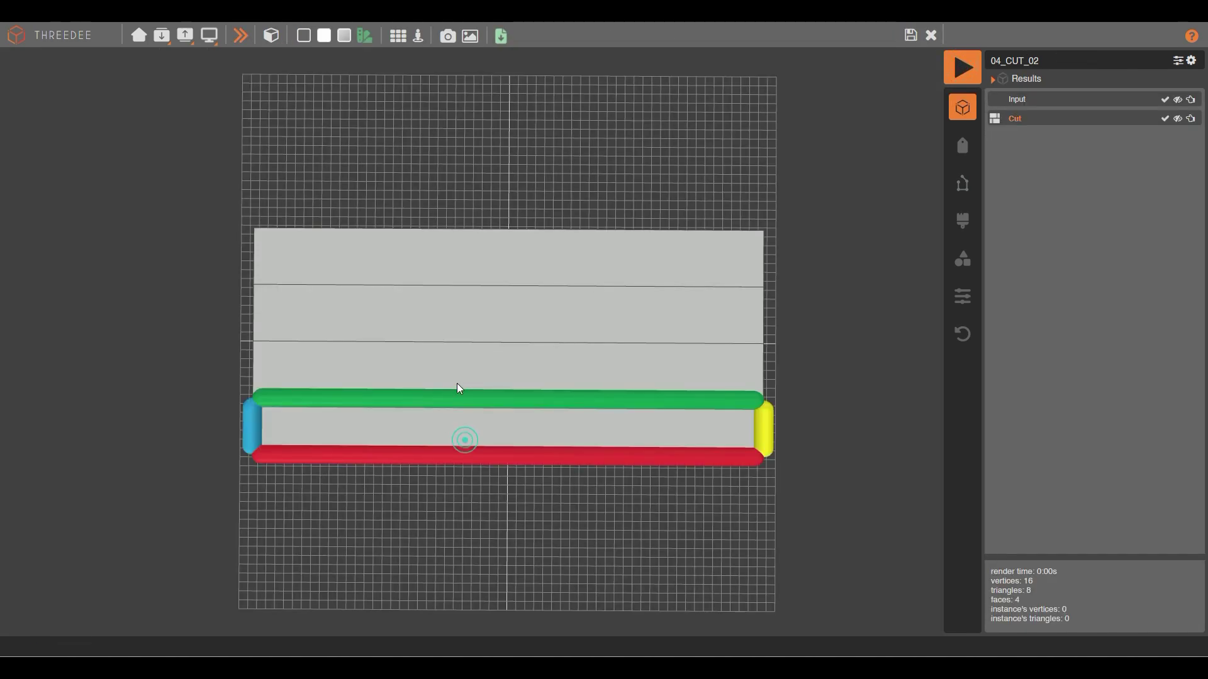
drag(461, 332, 488, 218)
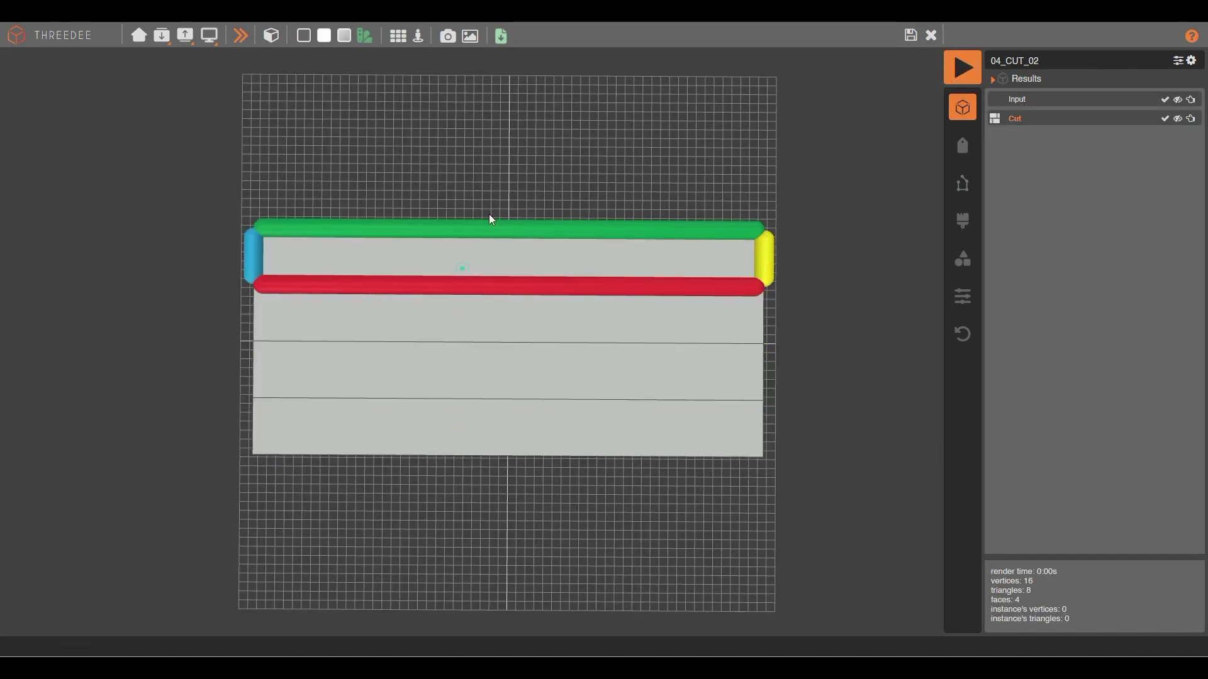
click(910, 35)
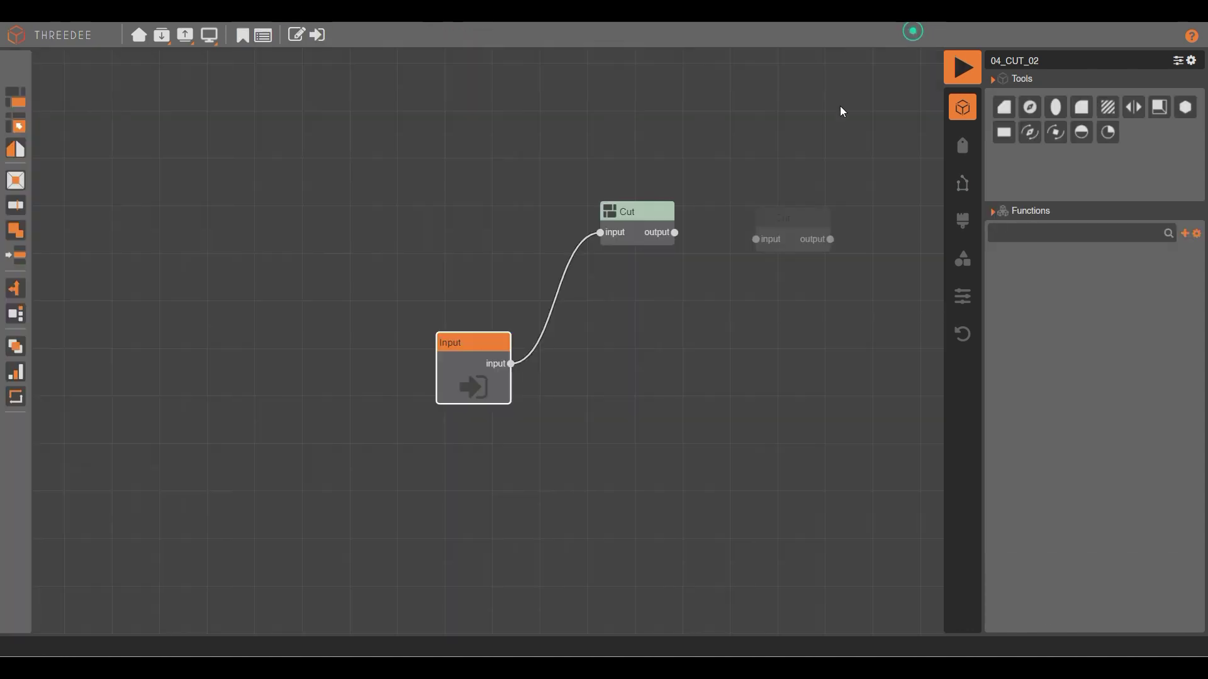
Try the variable expression option for the repeat's number of cuts, restore the fixed value, save the Cut node and generate the model.
double_click(639, 209)
click(478, 156)
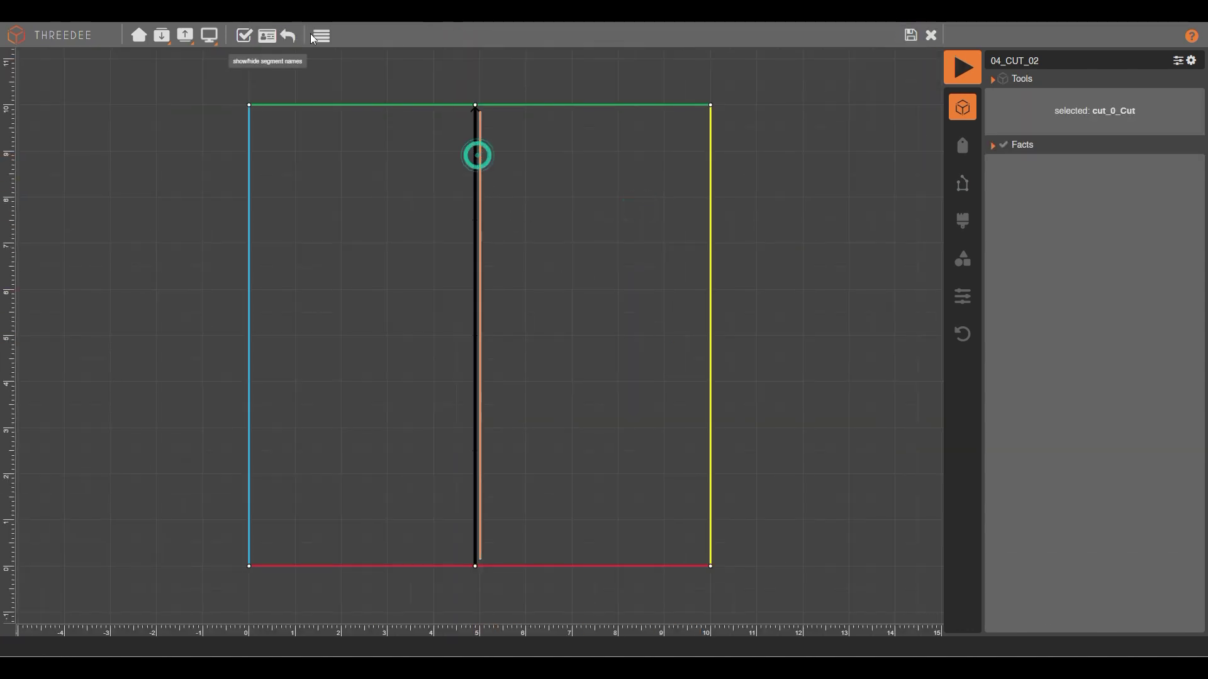
click(321, 35)
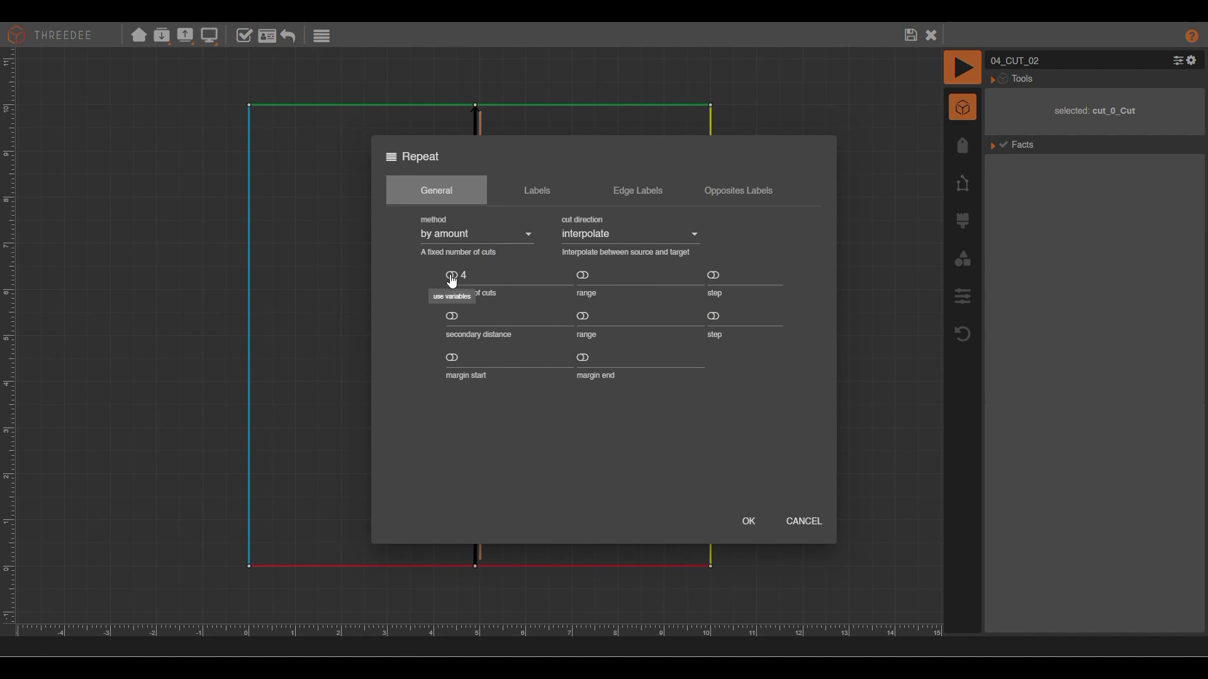
click(451, 277)
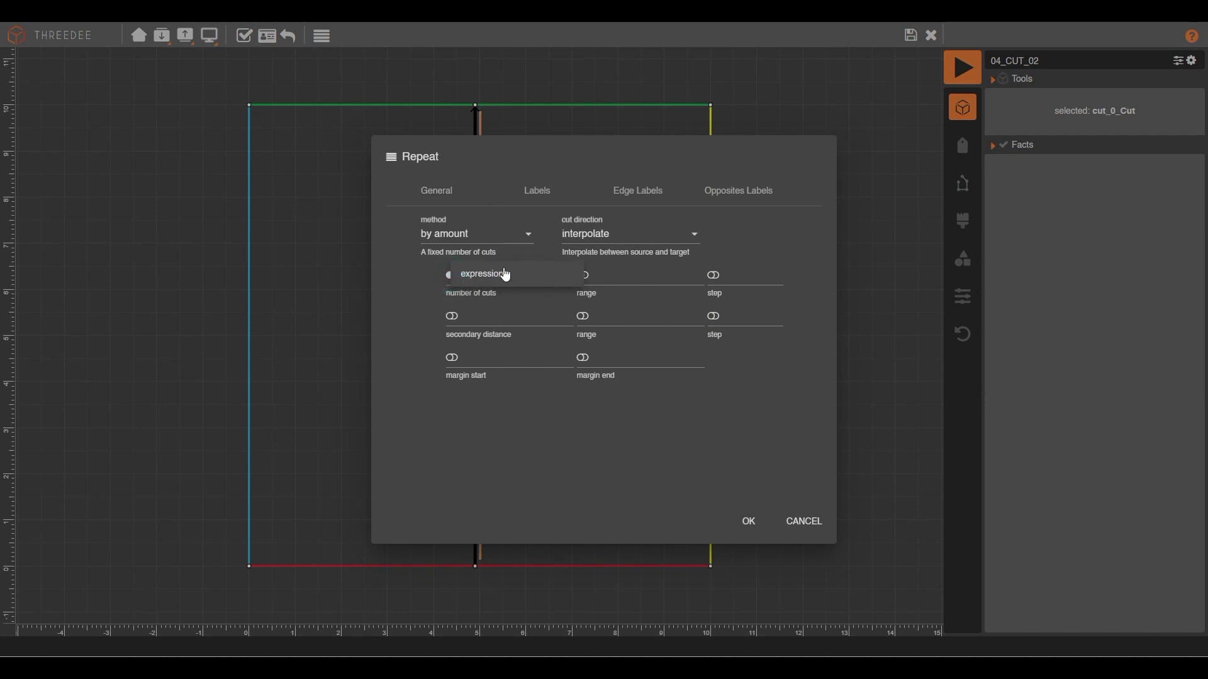
click(424, 290)
click(451, 276)
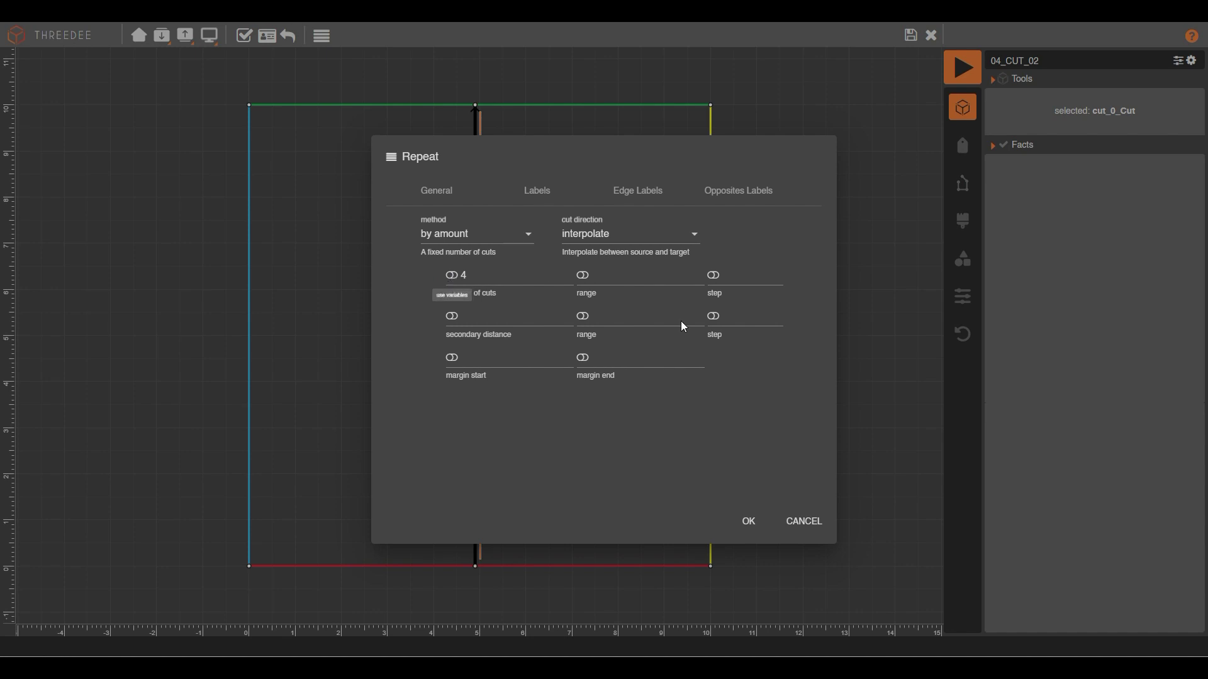
click(749, 529)
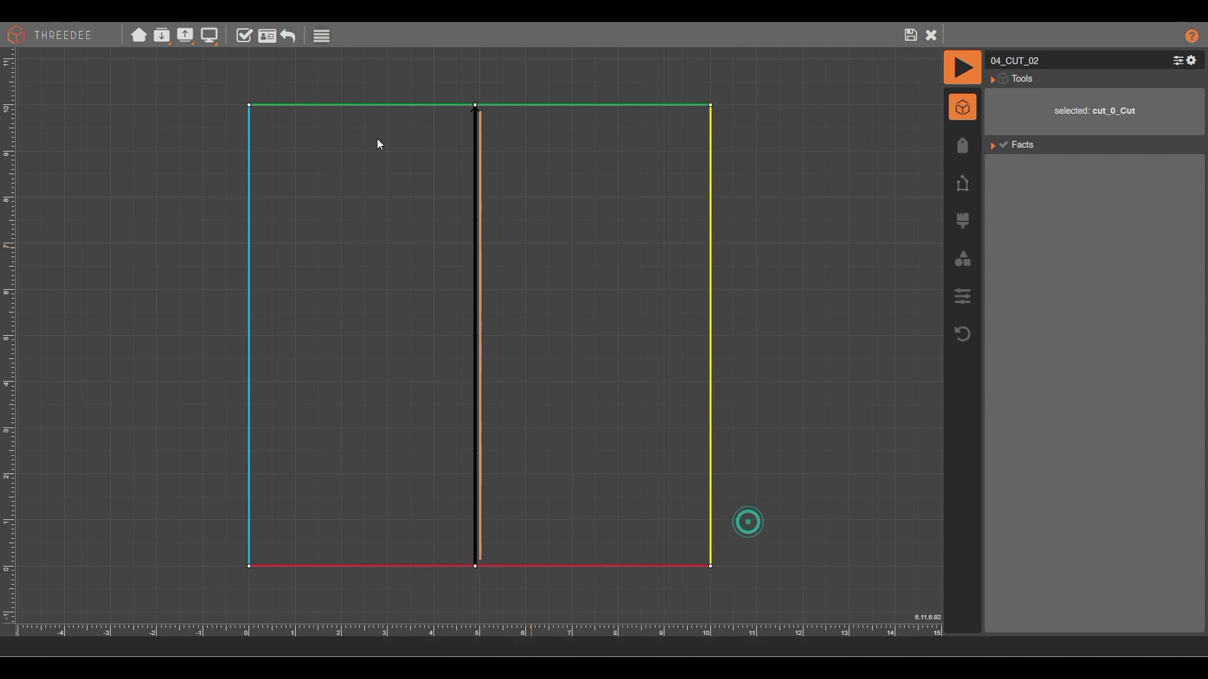
click(910, 36)
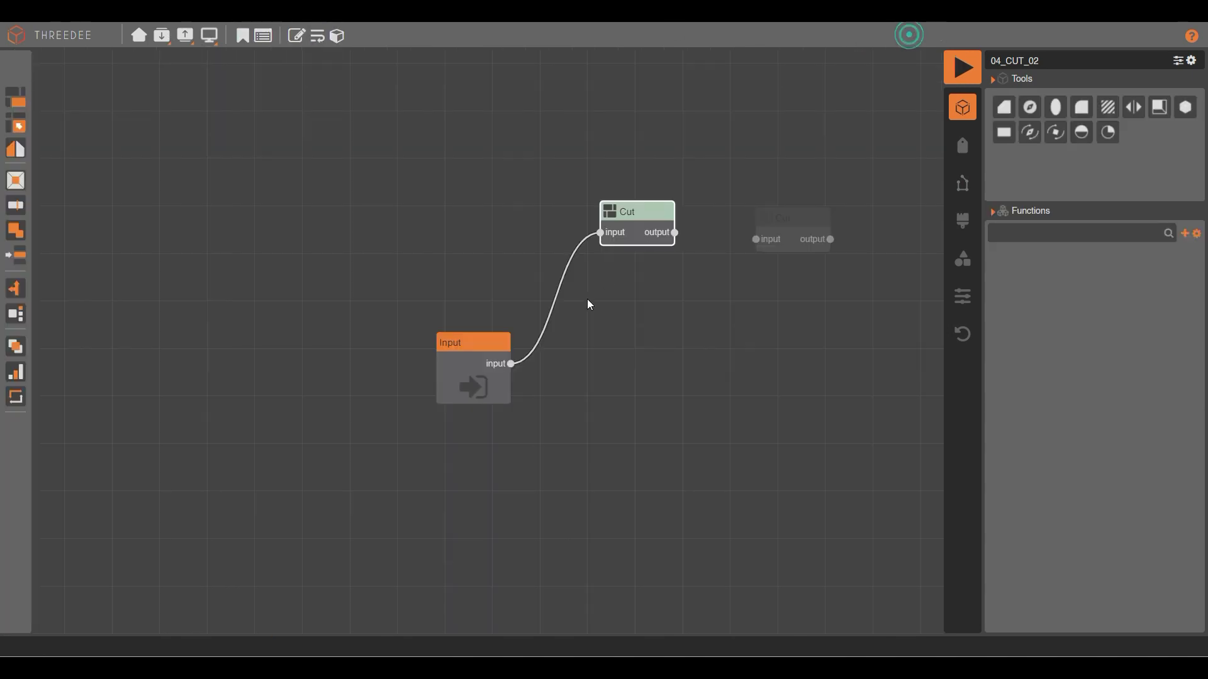
click(962, 67)
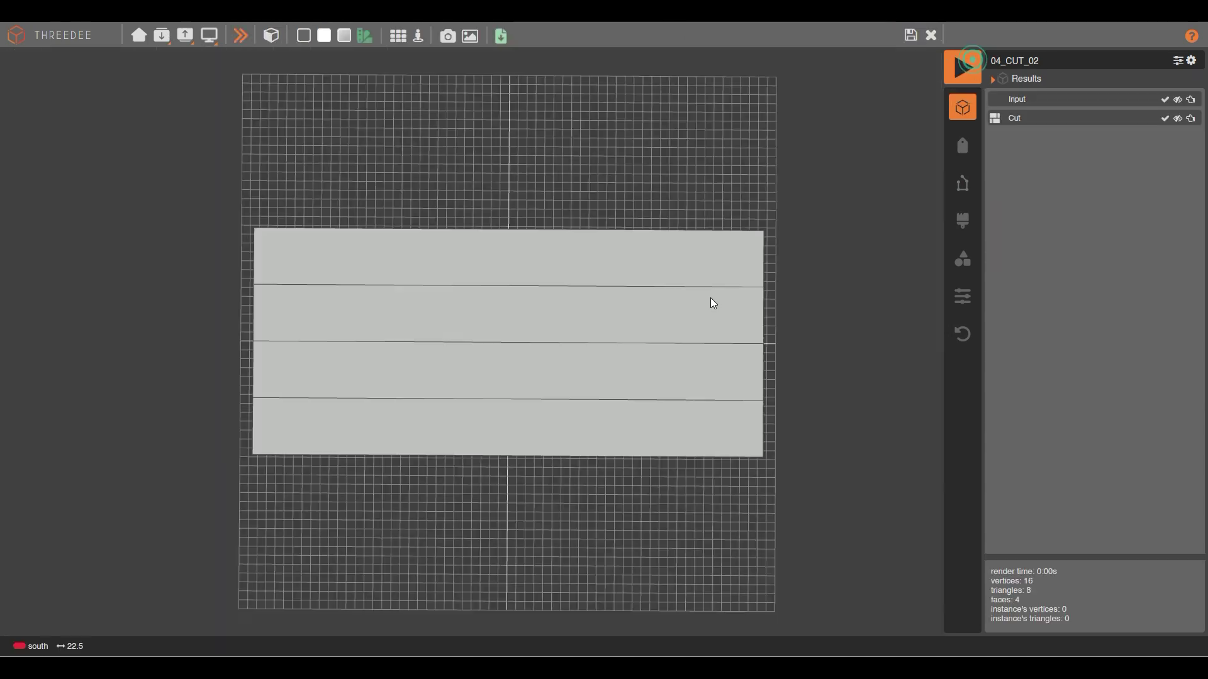
click(910, 36)
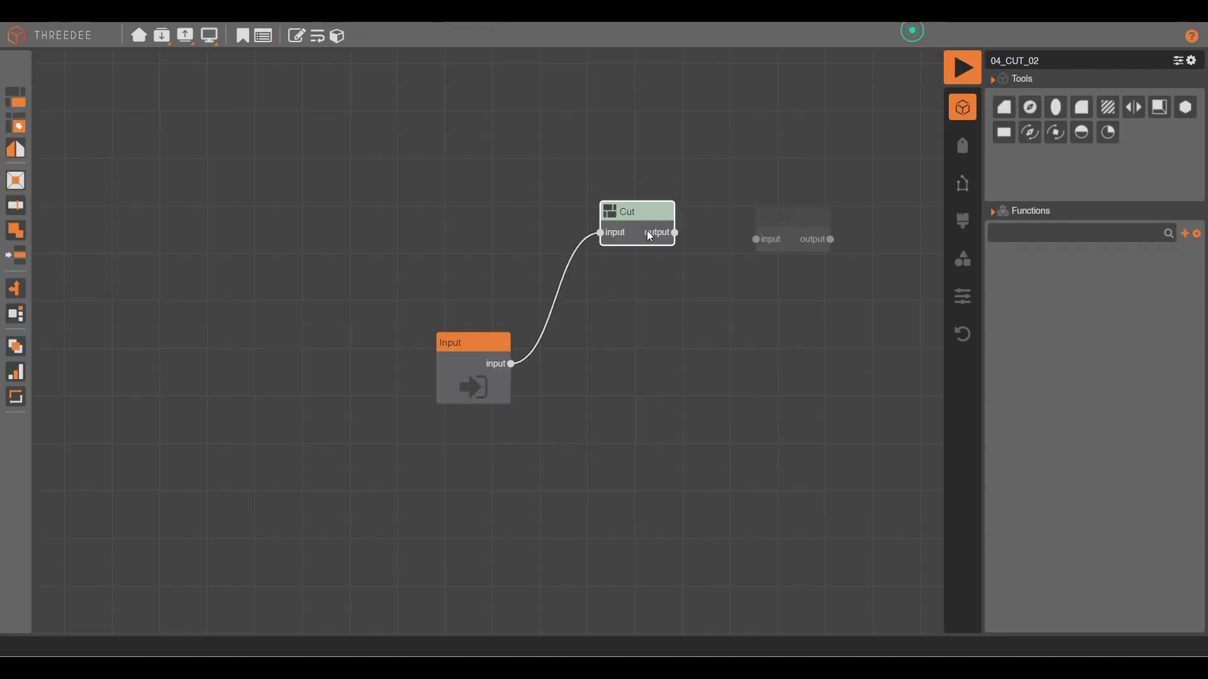
Connect the new Cut node's output to the input of the earlier Cut node, and rearrange both nodes.
drag(675, 232, 757, 239)
drag(648, 221, 624, 289)
drag(785, 181, 759, 242)
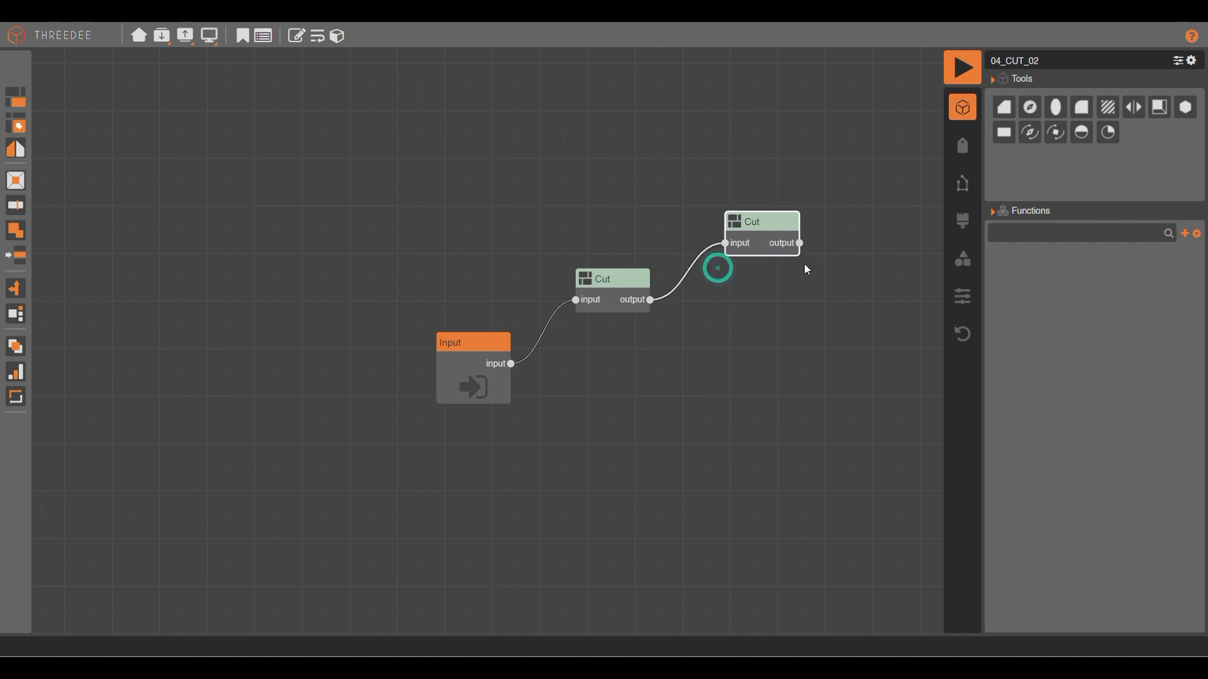
Generate the combined cuts, compare the coloured and wireframe displays, and regenerate to examine the varying grid.
click(962, 66)
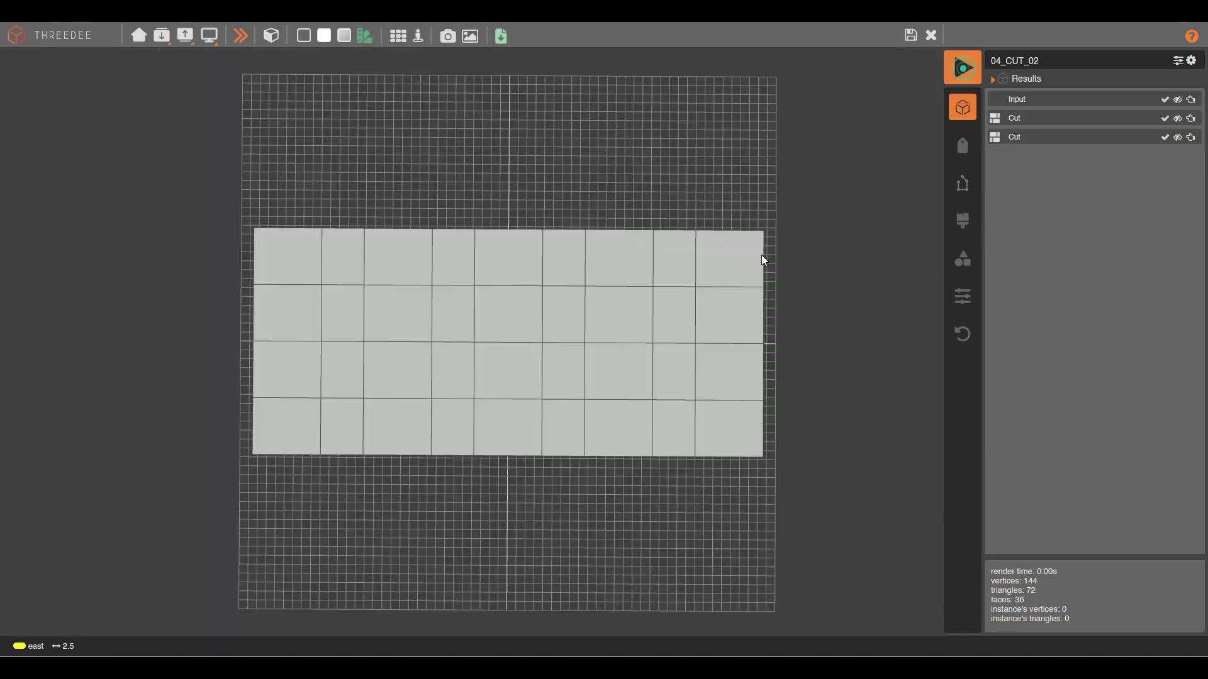
click(324, 36)
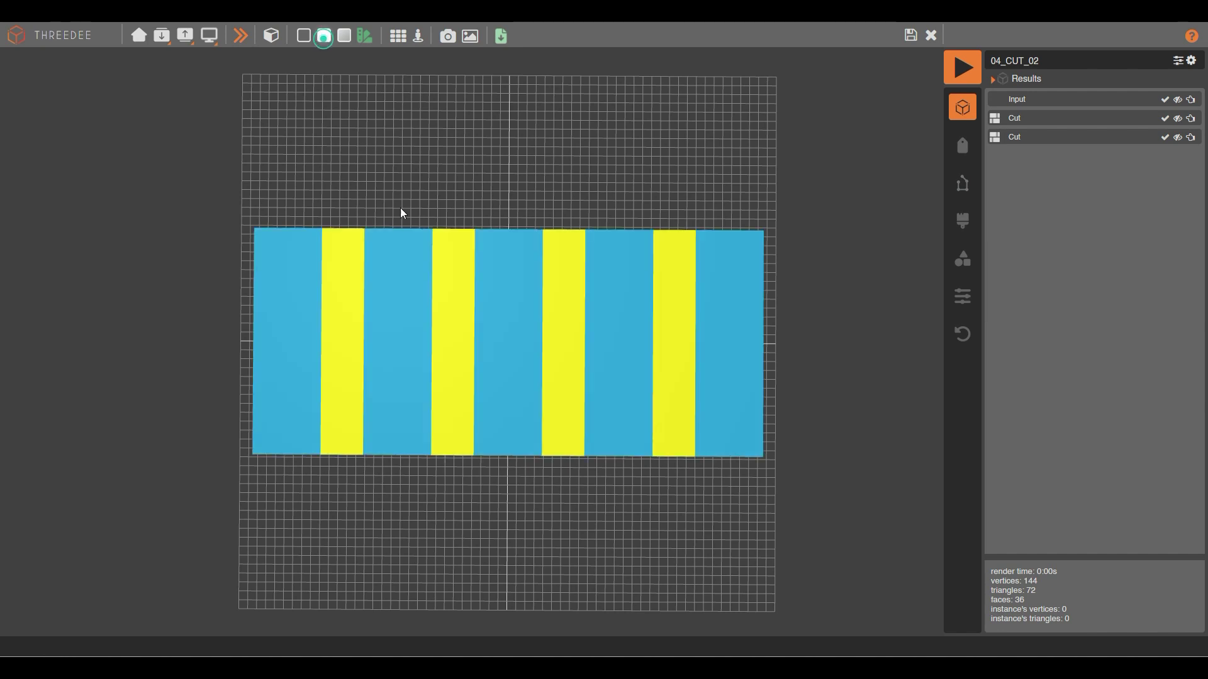
click(303, 36)
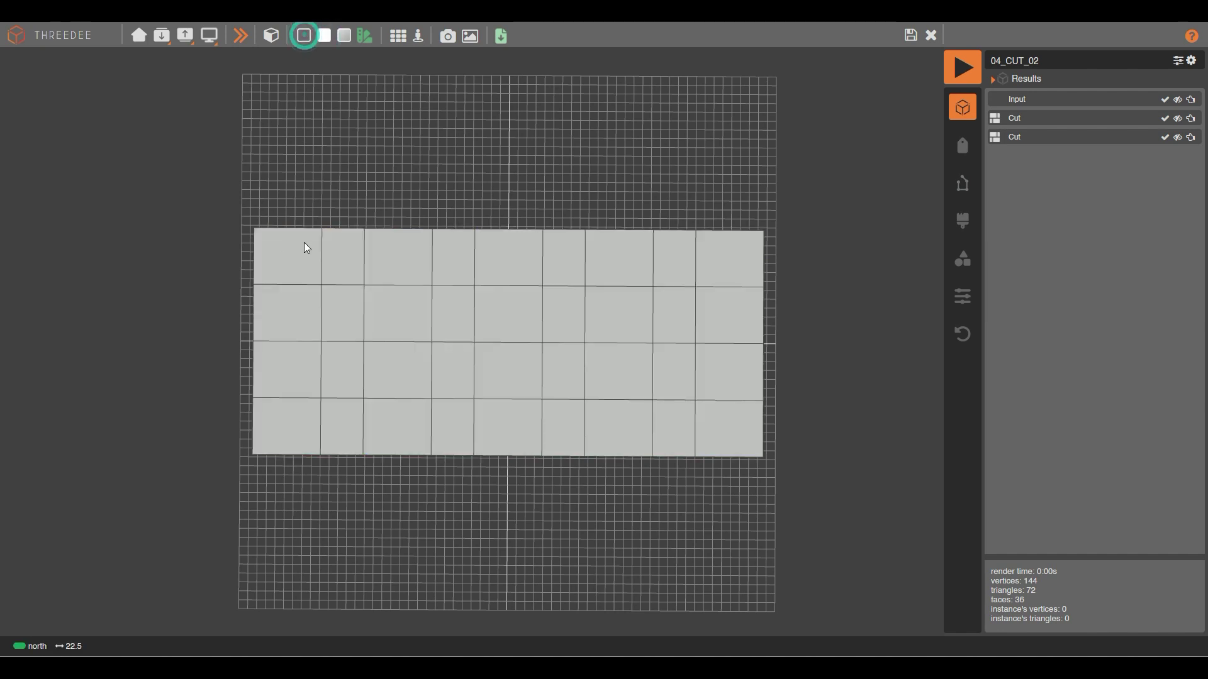
click(245, 37)
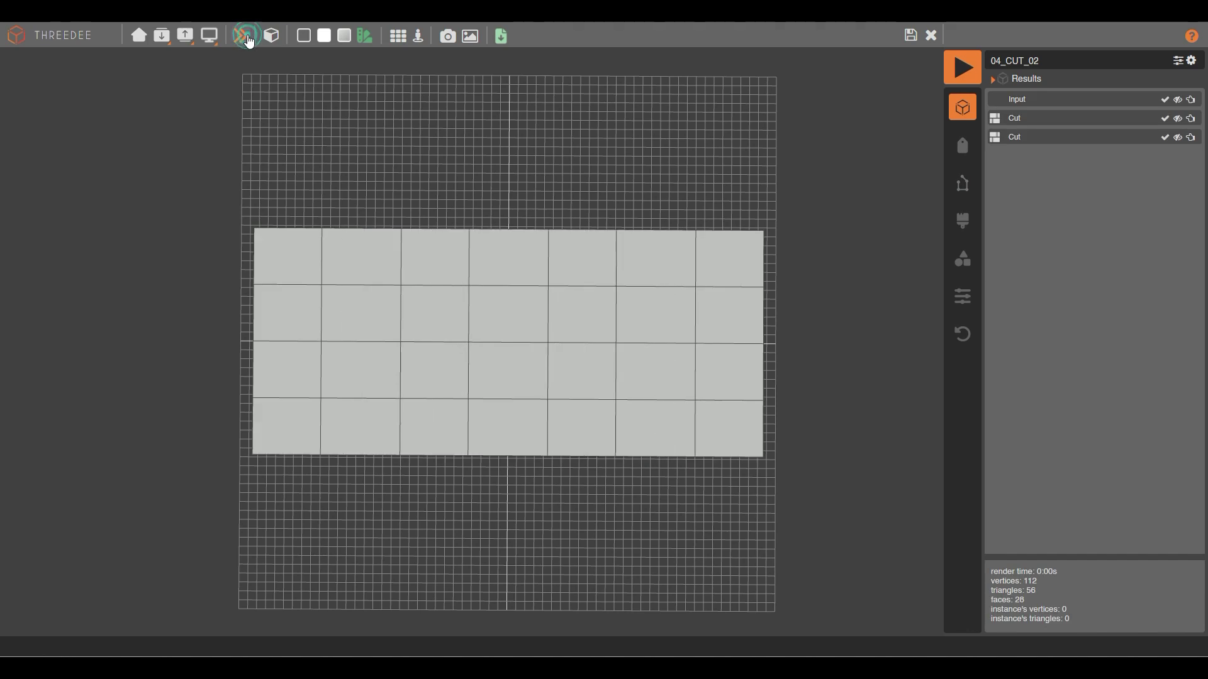
Show the grid of faces in its label colours and return to the node graph.
click(324, 36)
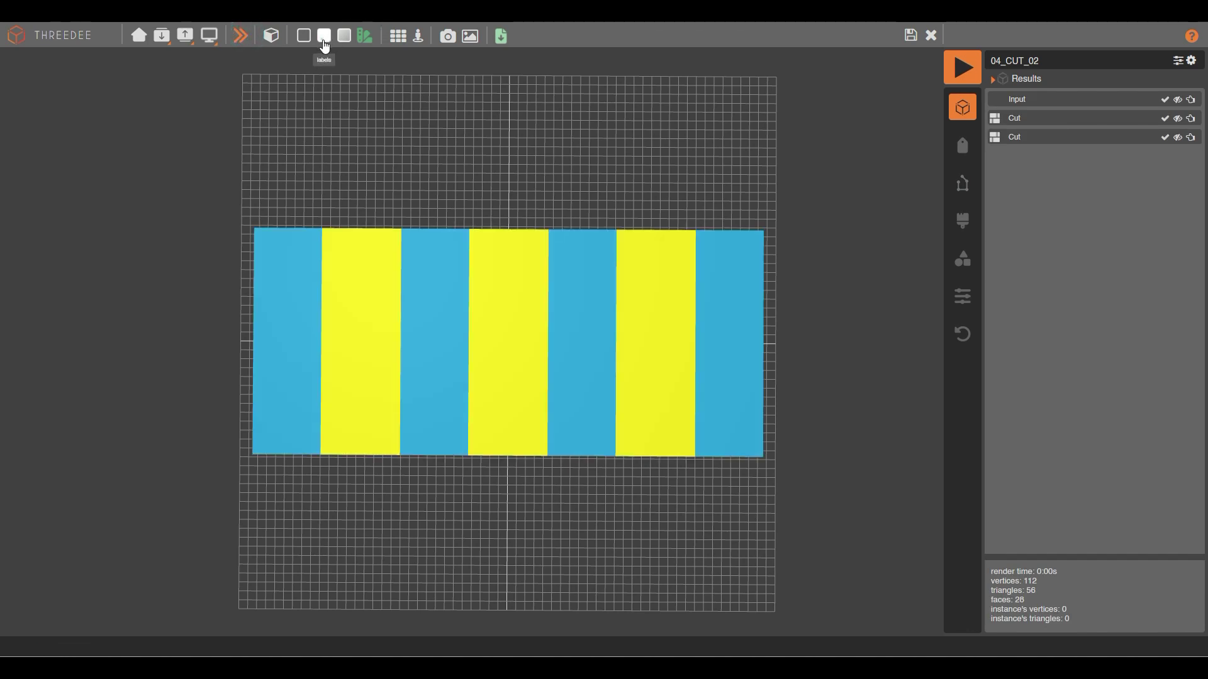
click(906, 33)
Set the last Cut node's advanced randomize multiple option so that each input is randomized separately.
click(772, 219)
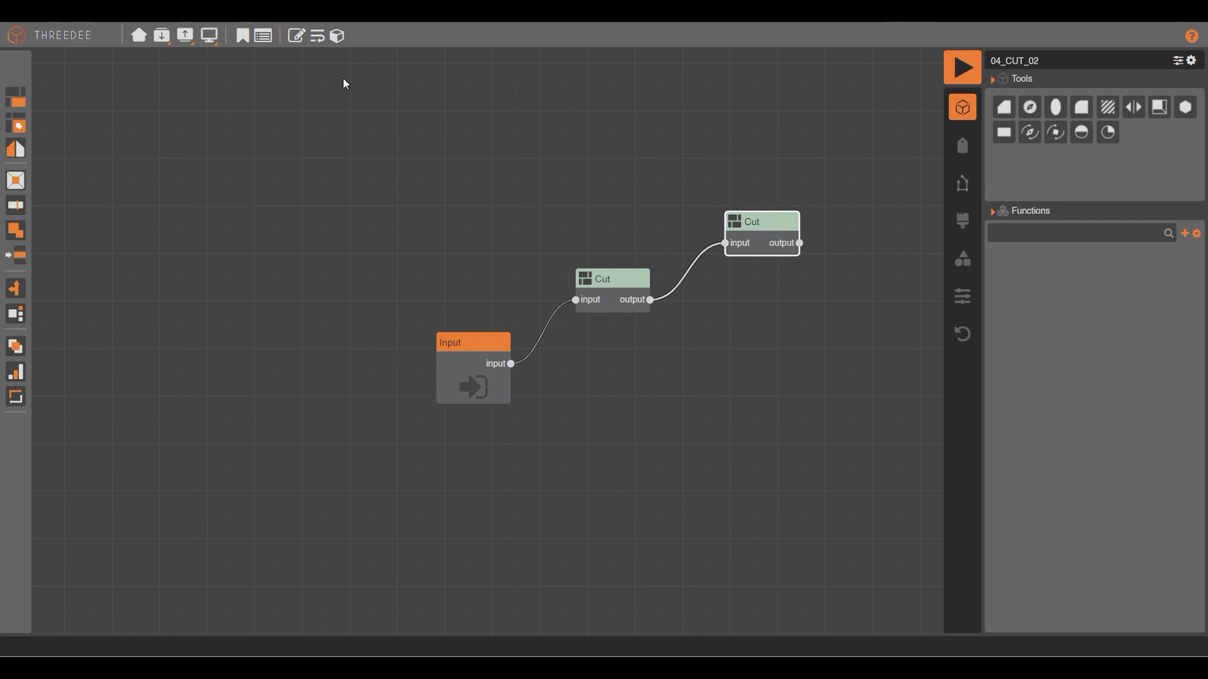
double_click(759, 228)
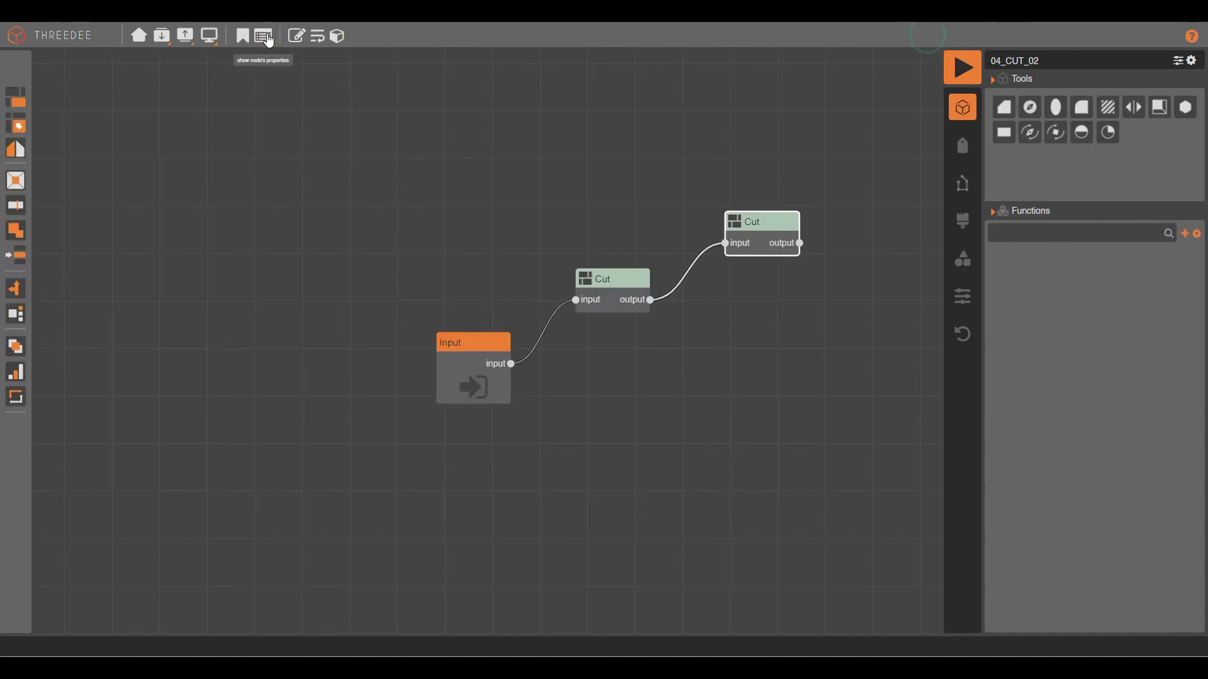
click(263, 36)
click(579, 245)
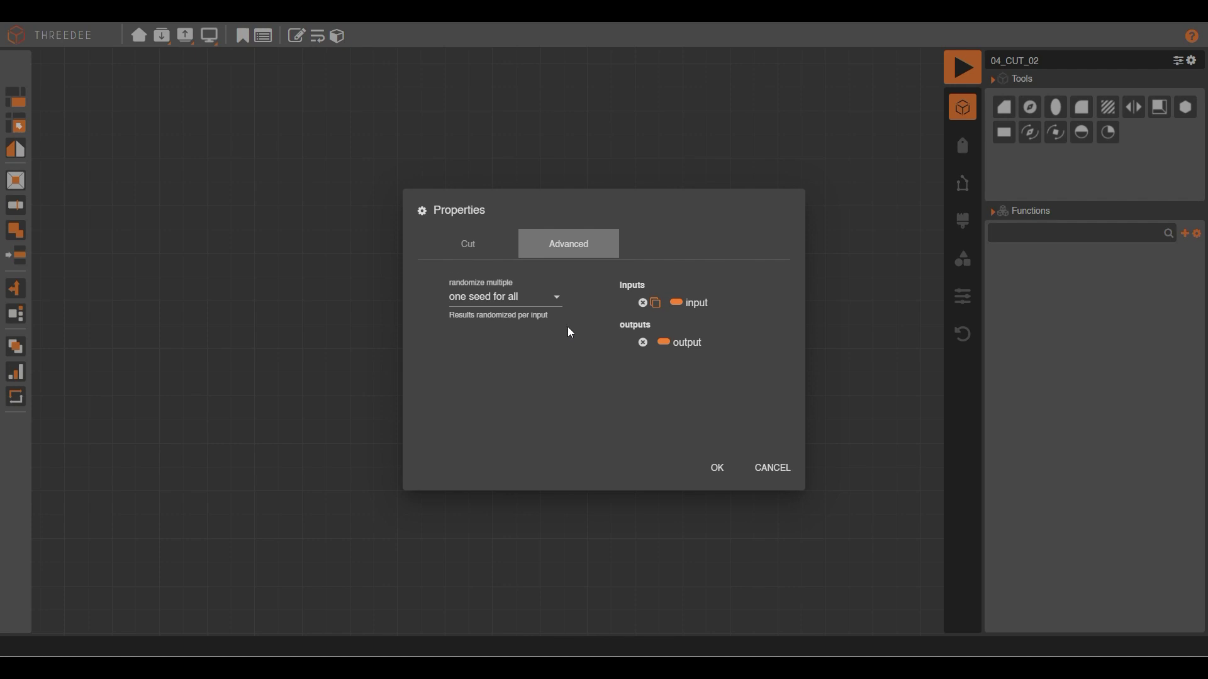
click(532, 303)
click(503, 319)
click(716, 467)
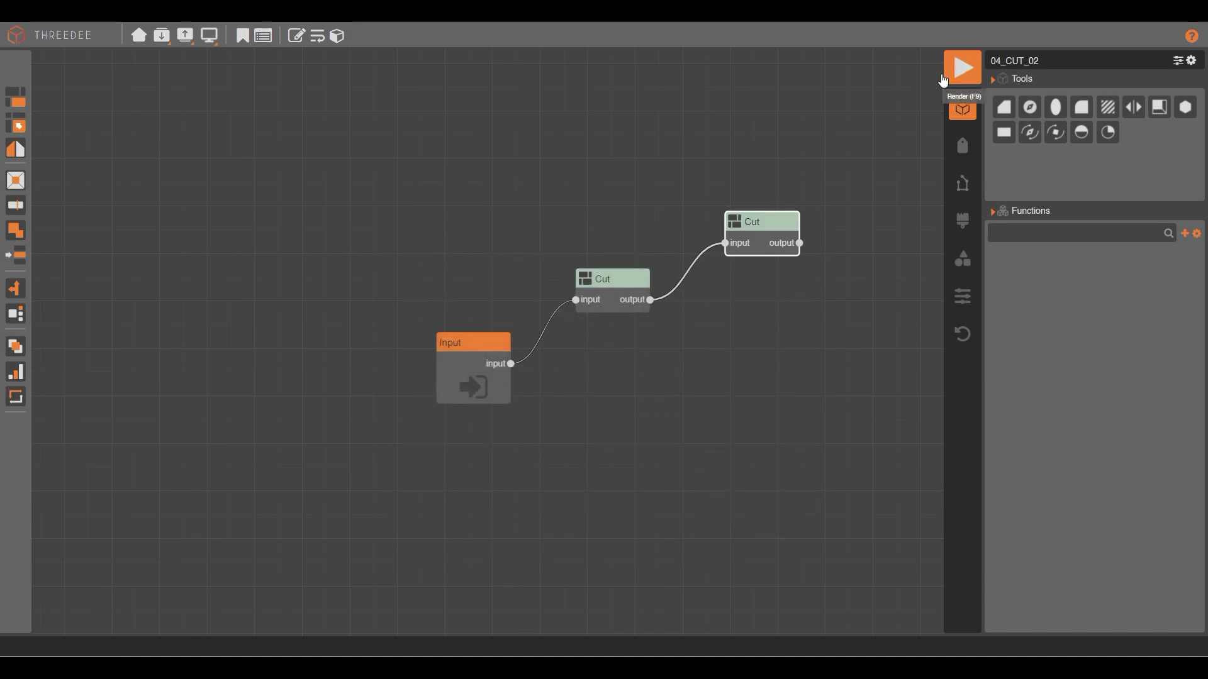
Generate the model, examine its face outlines over several regenerations to compare the random cuts per row, and return to the node graph.
click(953, 72)
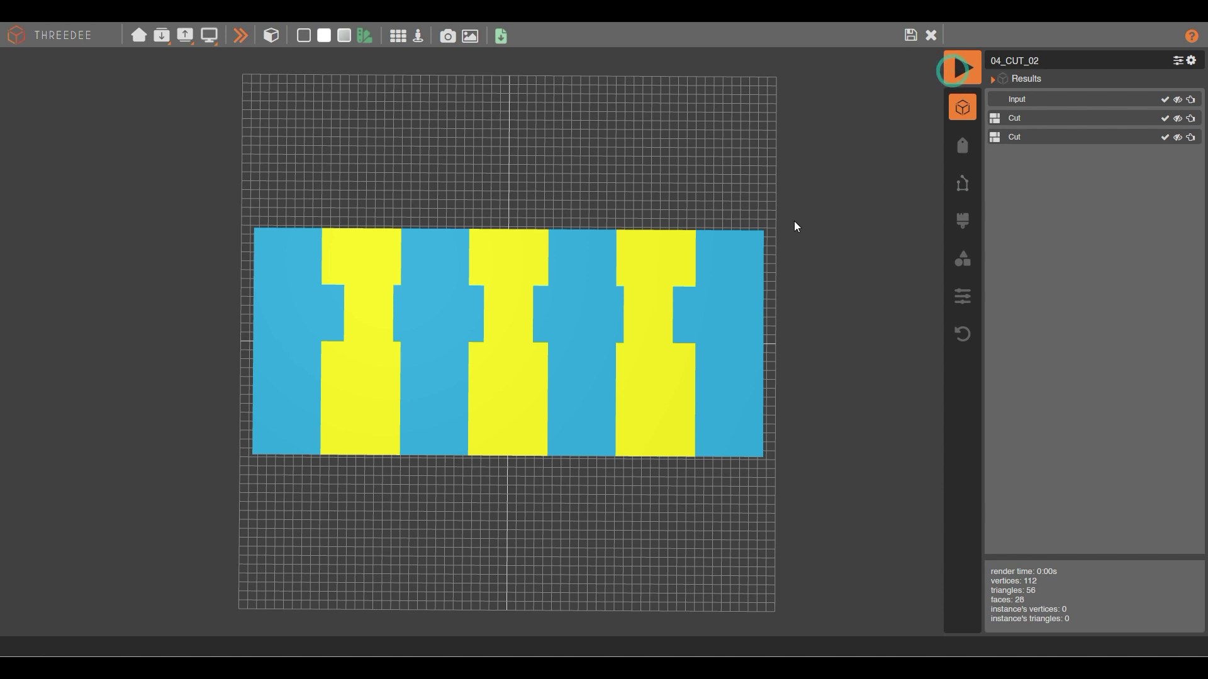
click(303, 35)
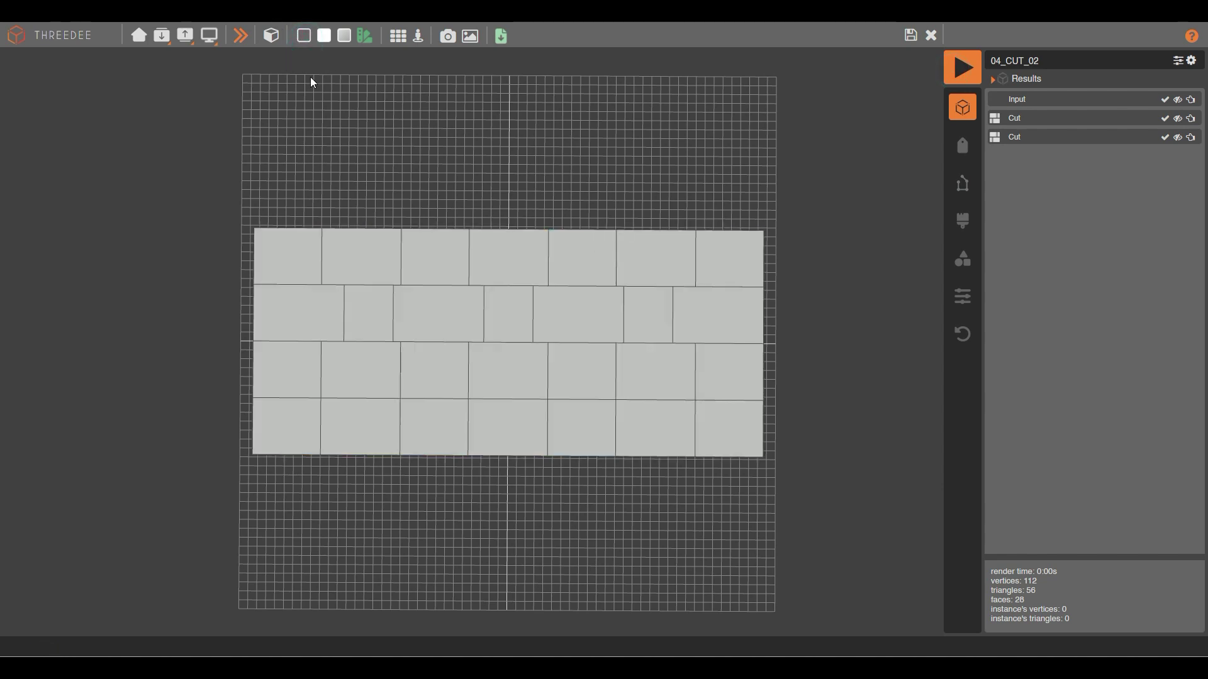
click(240, 38)
click(241, 42)
click(242, 43)
click(242, 43)
click(241, 43)
click(242, 43)
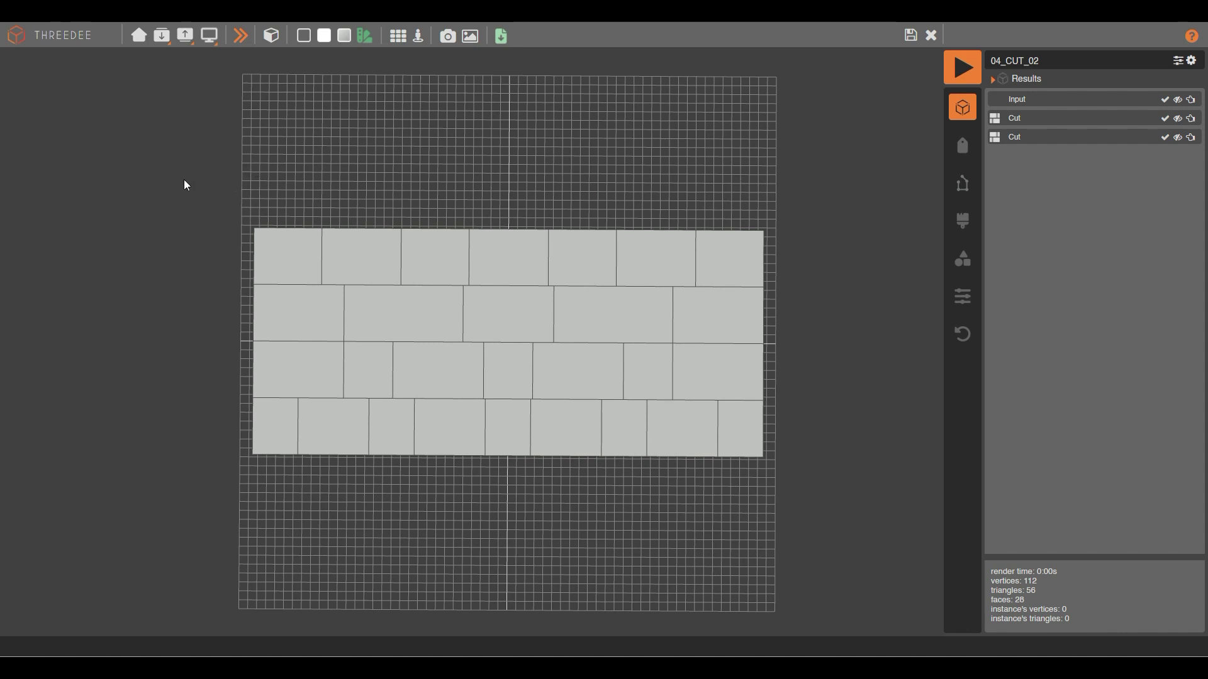
click(911, 36)
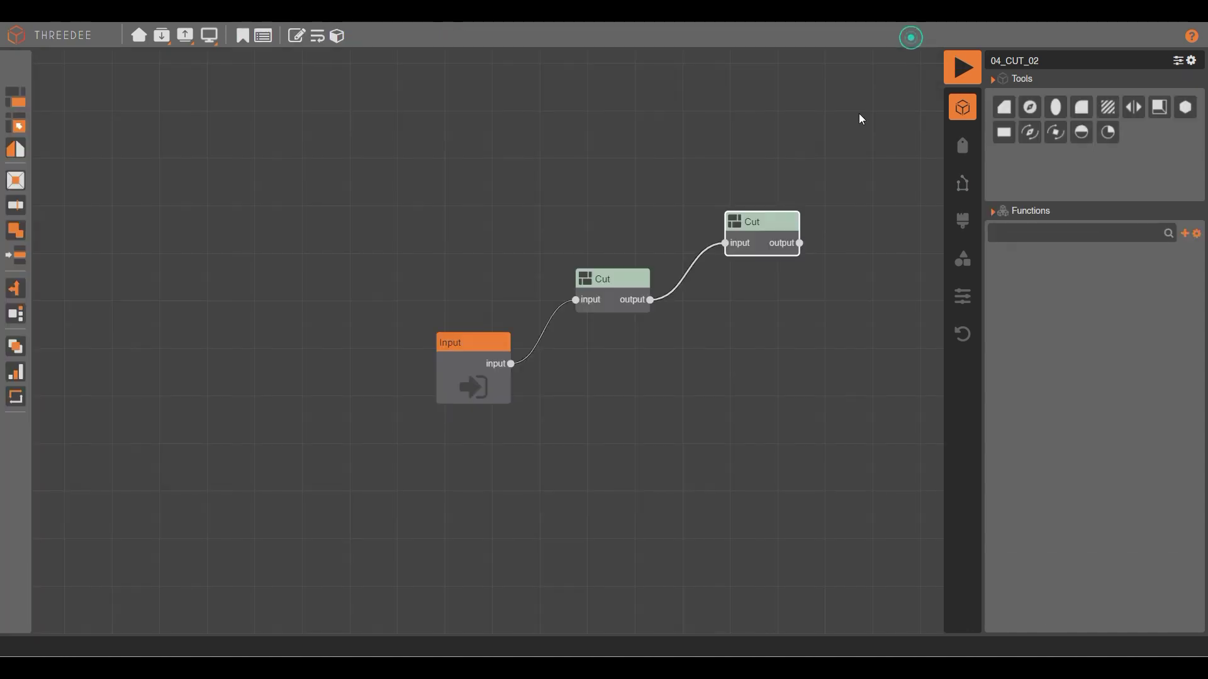